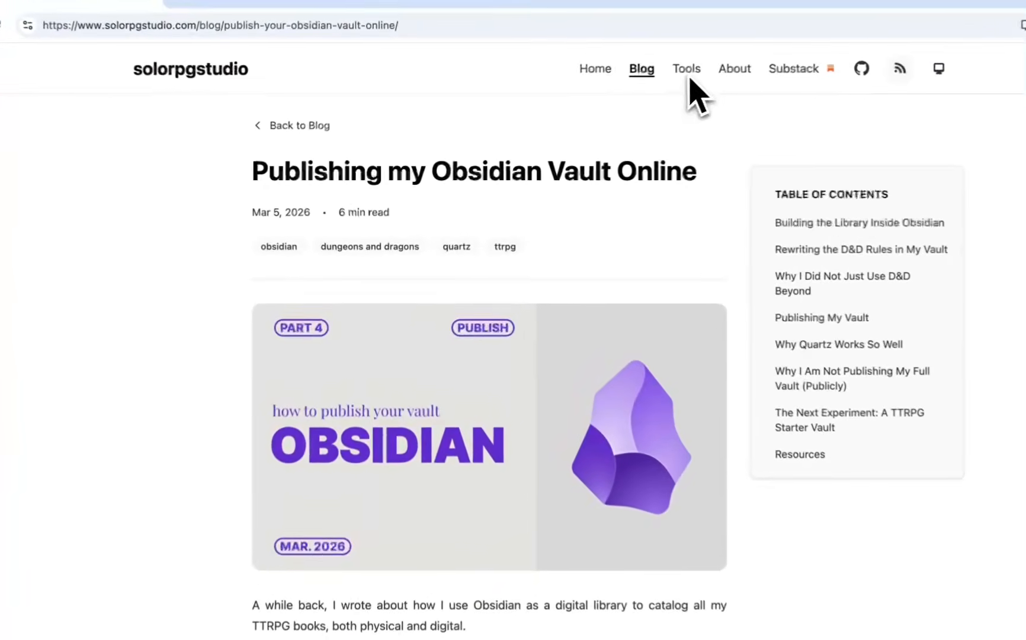
# Go from the blog post, via the site's Tools section, to the TTRPG Starter Obsidian Vault page.
pyautogui.click(688, 70)
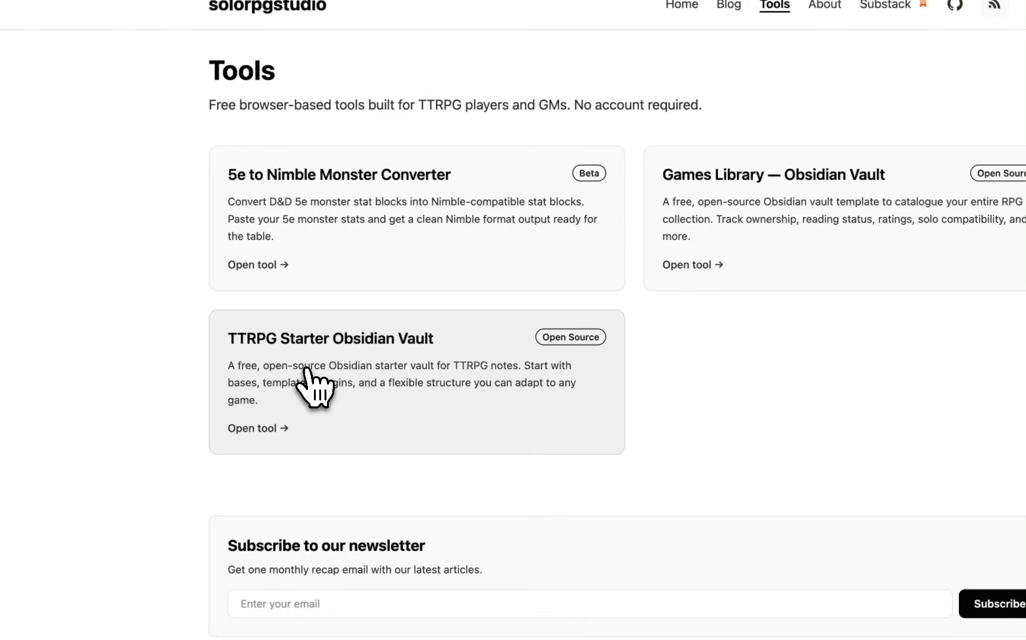
pyautogui.click(487, 382)
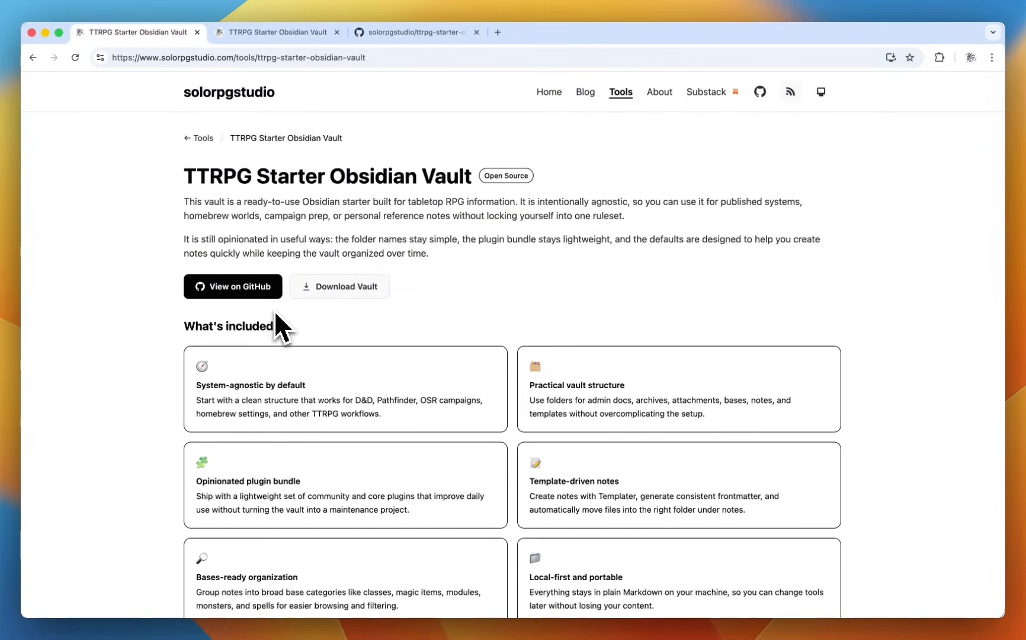
# Open the ttrpg-starter-obsidian-vault repository on GitHub and close the two duplicate tabs.
pyautogui.click(260, 292)
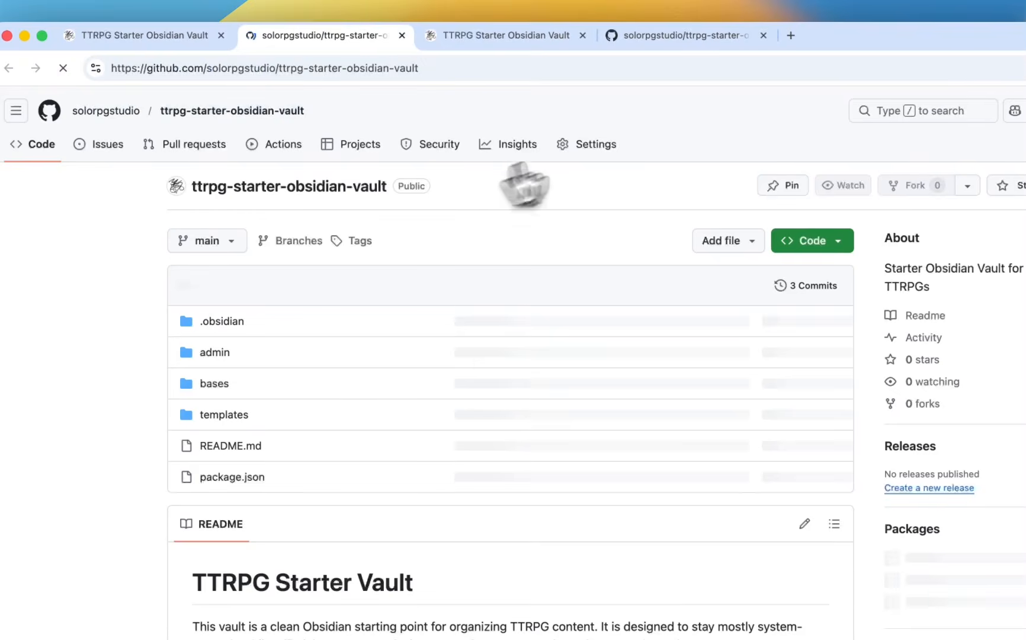
pyautogui.click(582, 34)
pyautogui.click(582, 35)
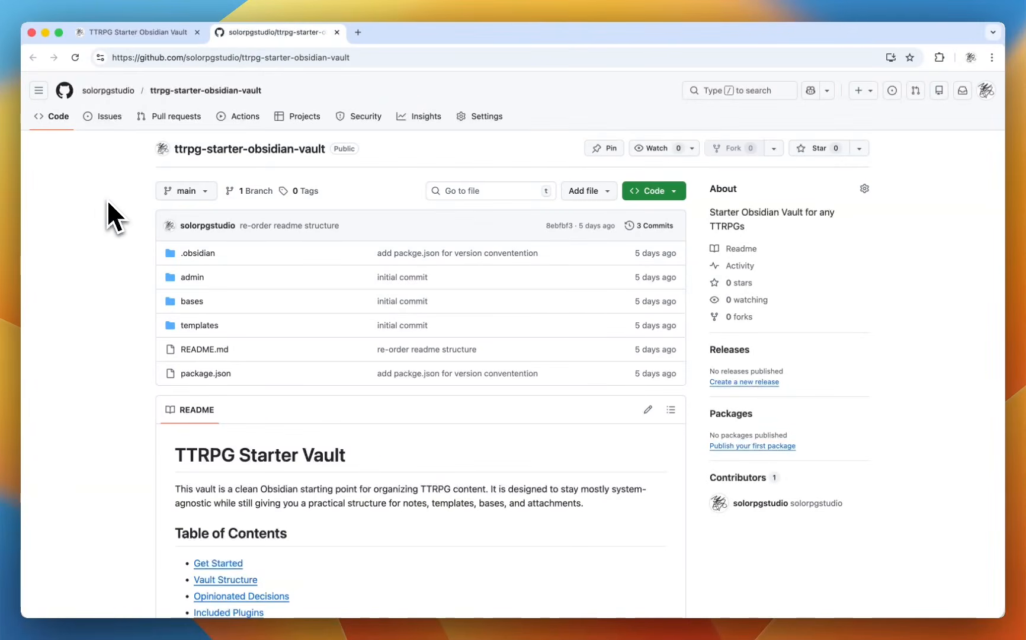
# Switch to the Obsidian window and close the open vault rules note.
pyautogui.hotkey('ctrl', 'Up')
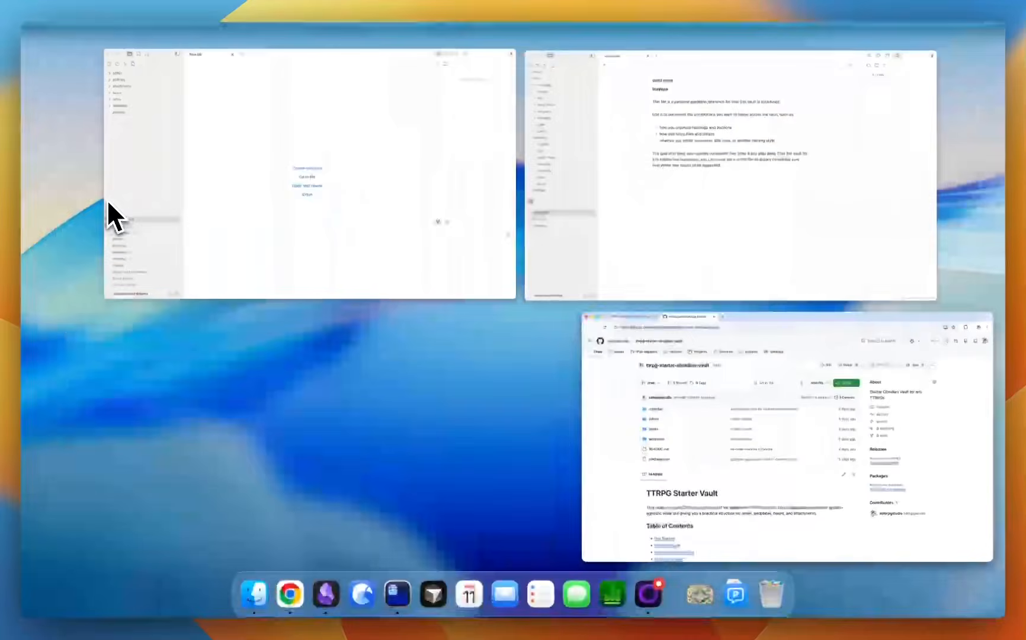
pyautogui.click(636, 205)
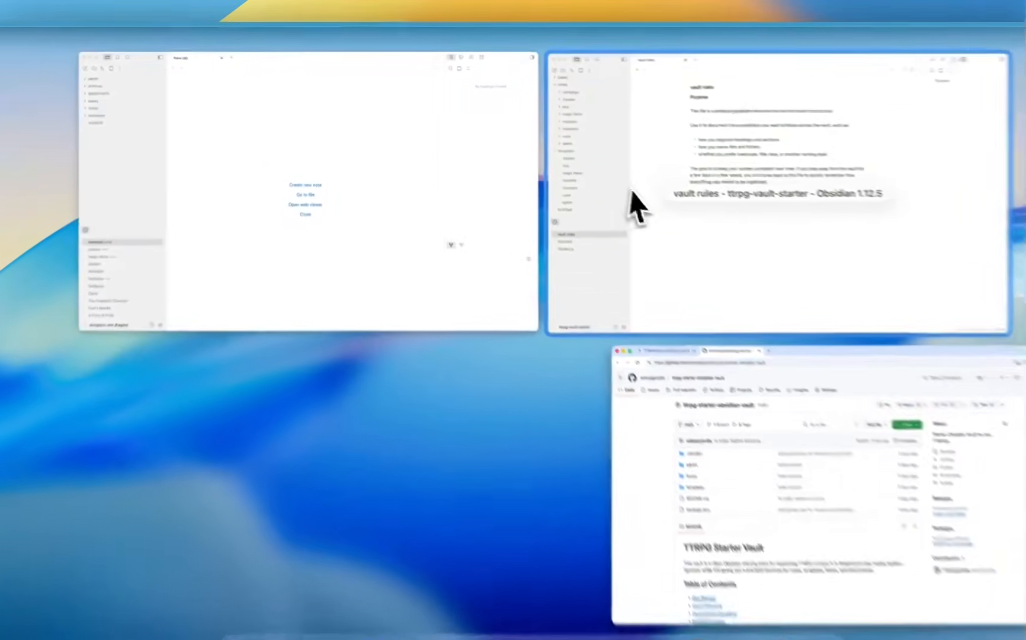
pyautogui.click(312, 35)
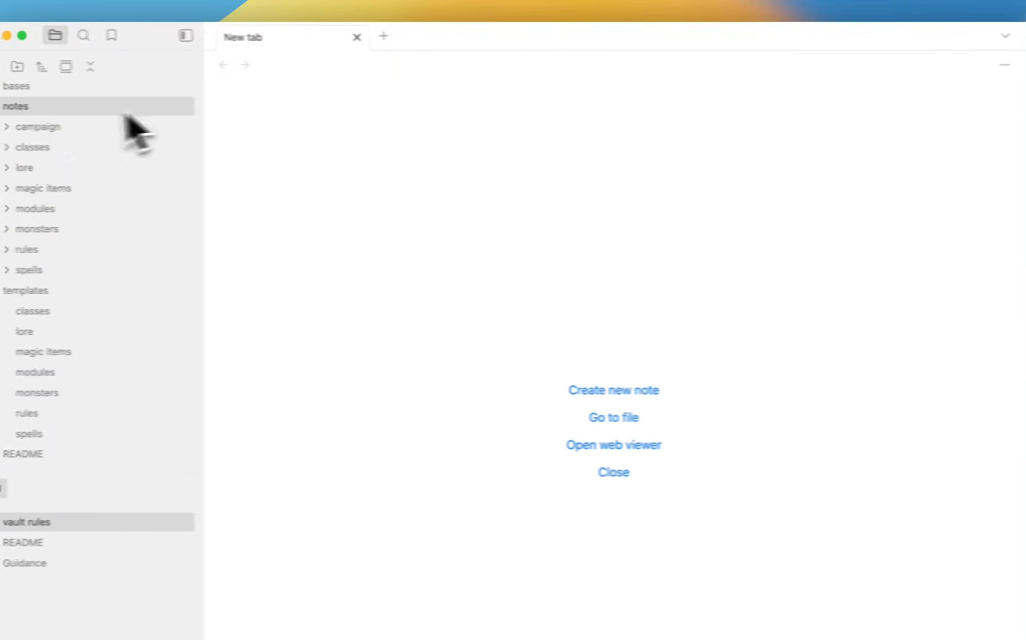
# Collapse the notes and templates folders and expand the admin folder.
pyautogui.click(127, 109)
pyautogui.click(40, 198)
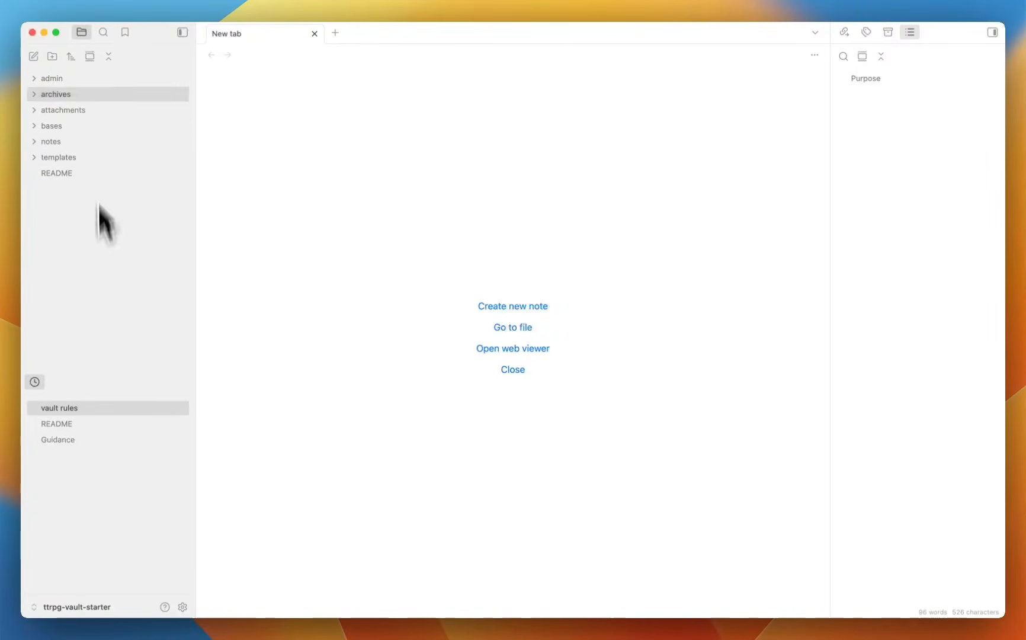
pyautogui.click(75, 83)
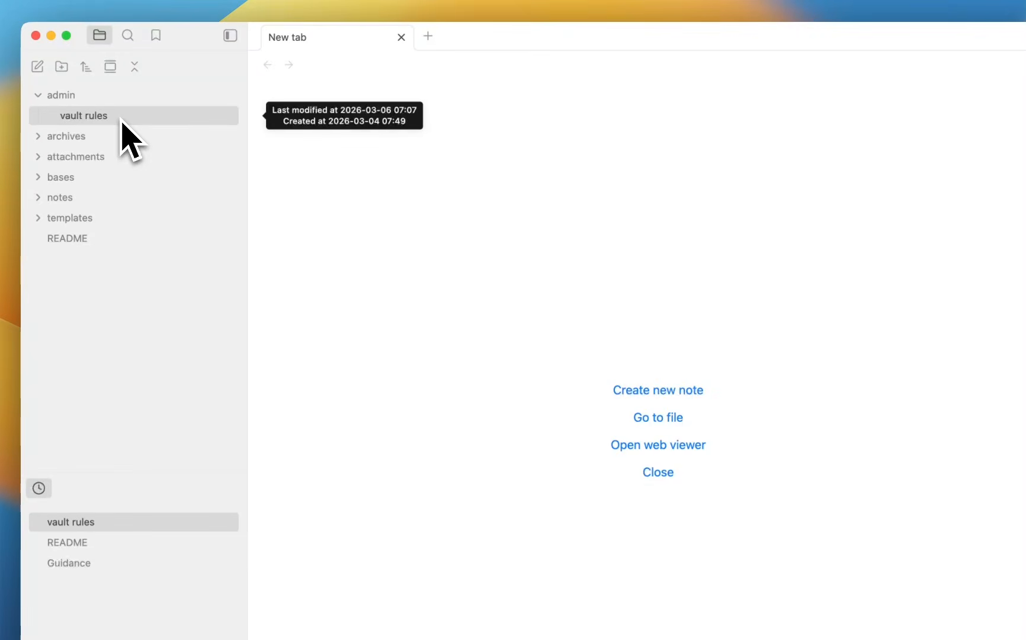
# Open and read the vault rules note, then collapse admin and close the note.
pyautogui.rightClick(120, 119)
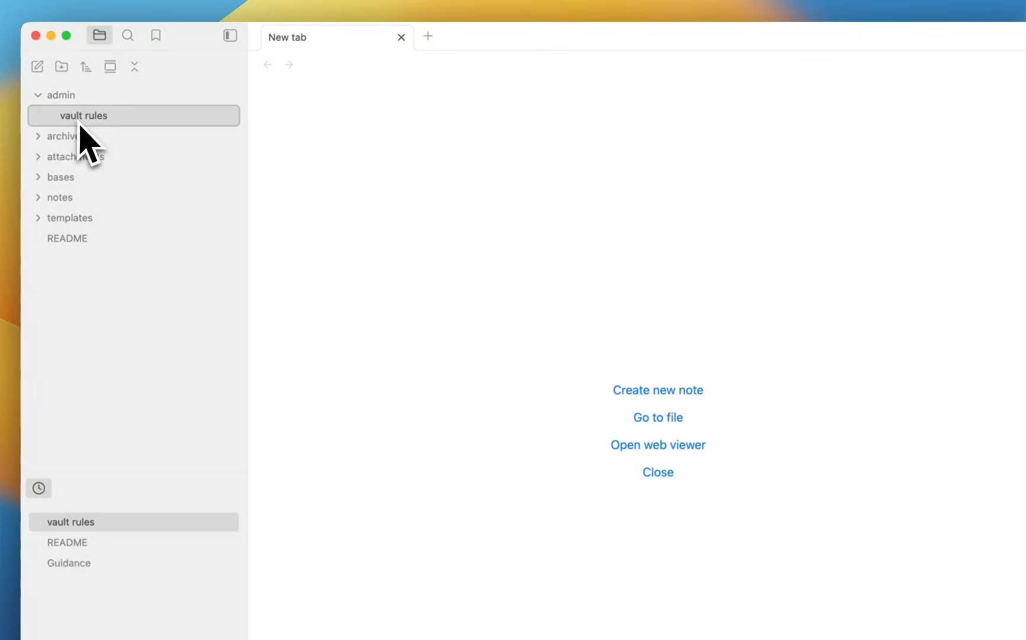
pyautogui.click(132, 117)
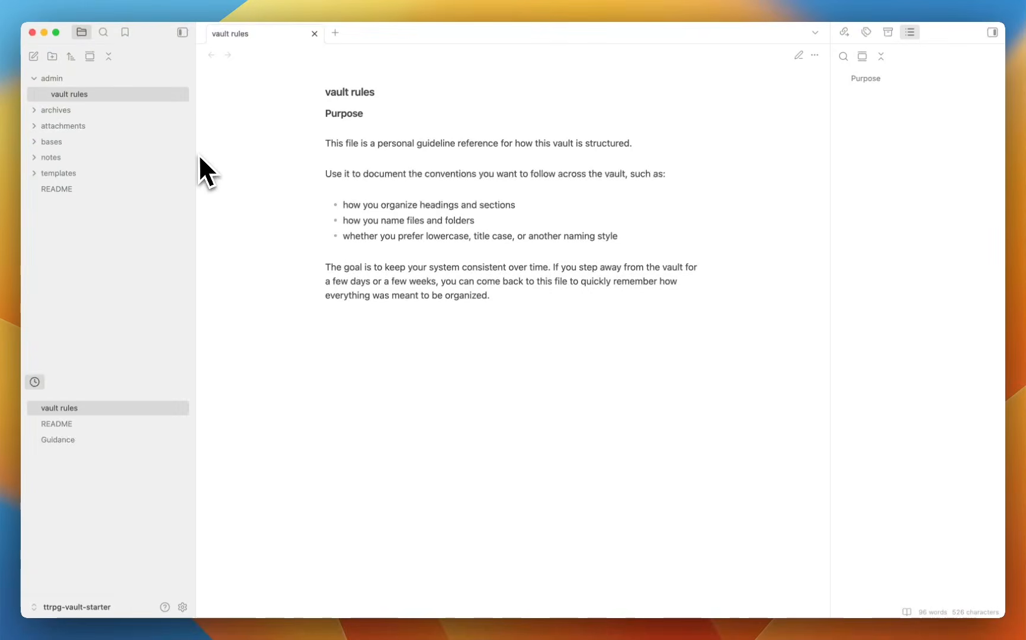
pyautogui.click(59, 79)
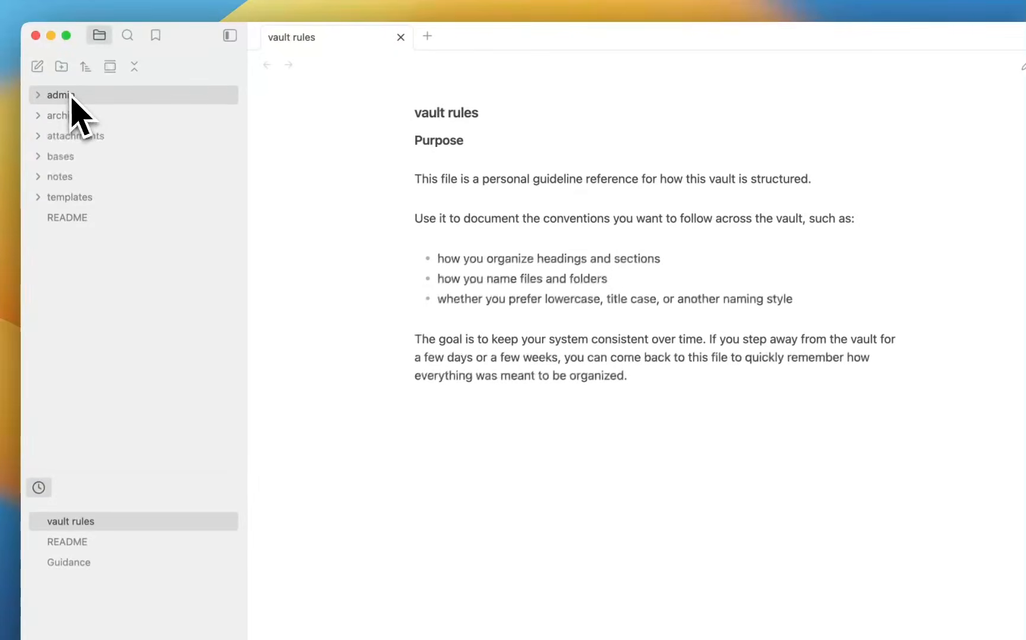
pyautogui.click(401, 36)
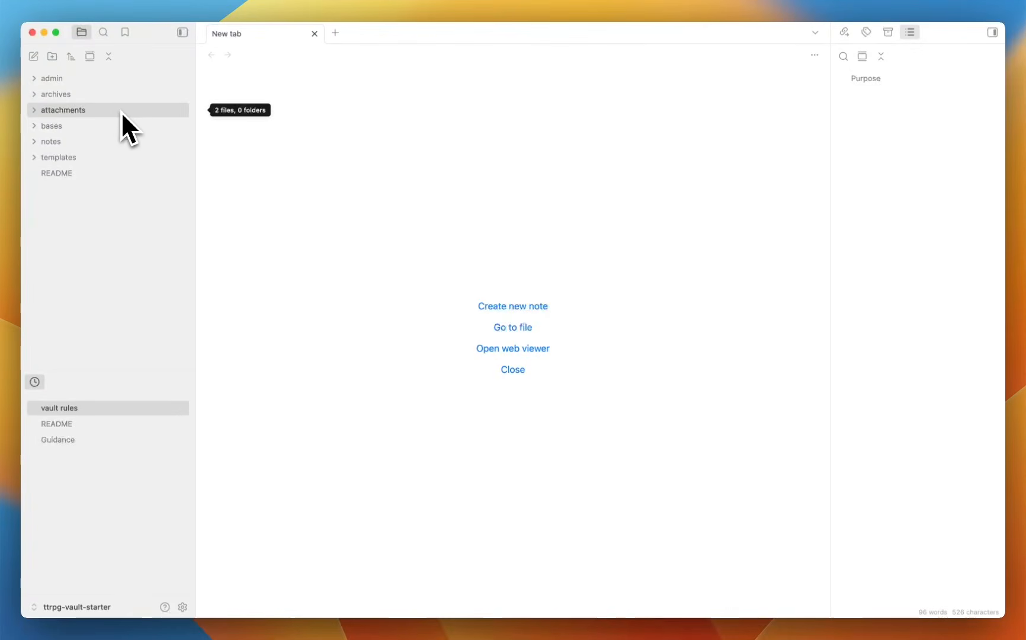
# Peek into attachments, then expand bases to show classes, magic items, modules, monsters and spells.
pyautogui.click(120, 112)
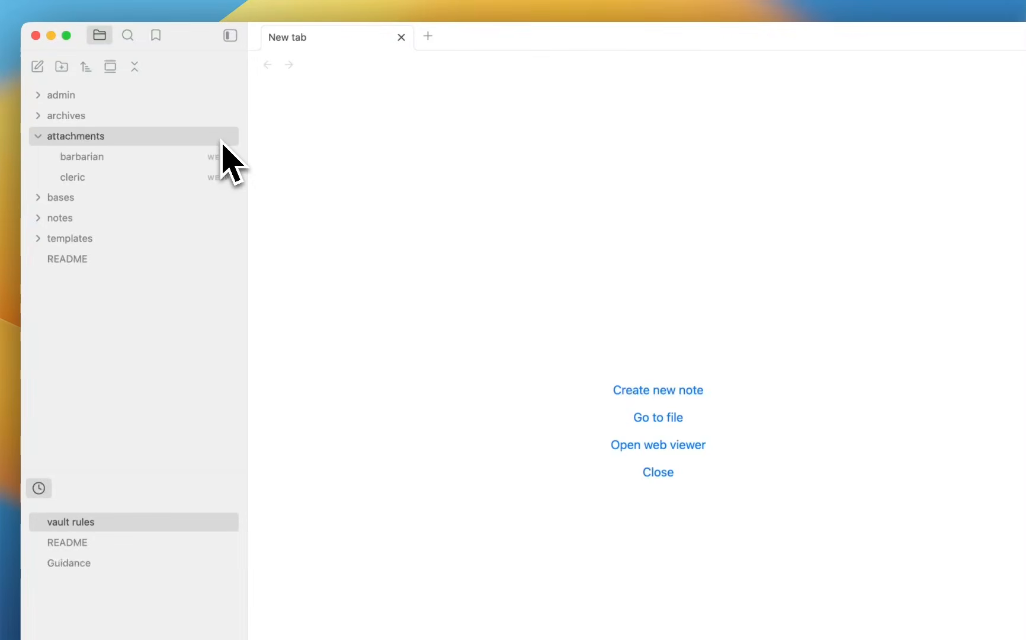
pyautogui.click(170, 112)
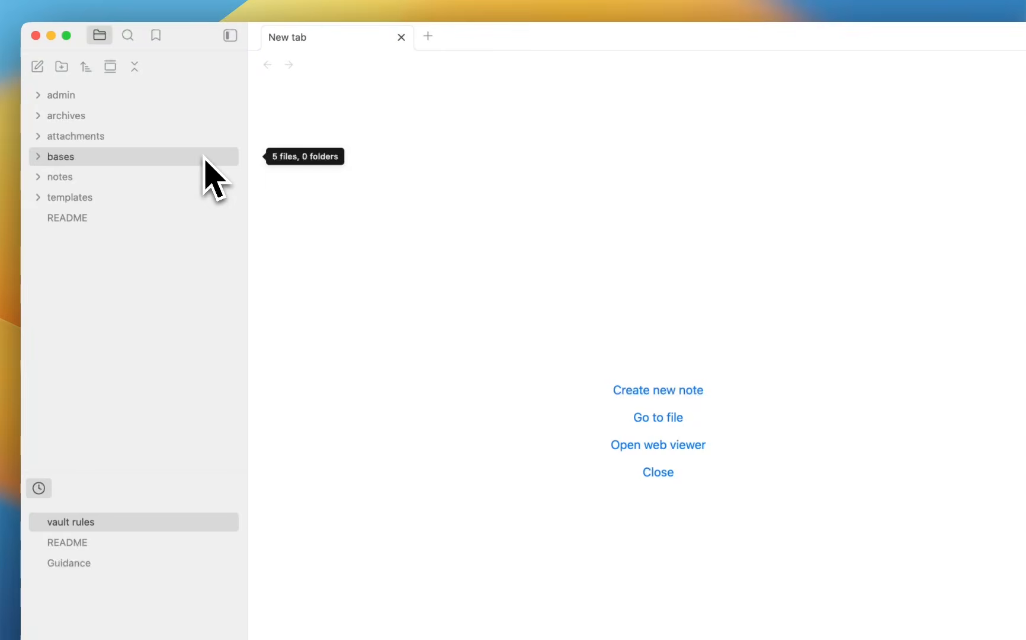
pyautogui.click(206, 157)
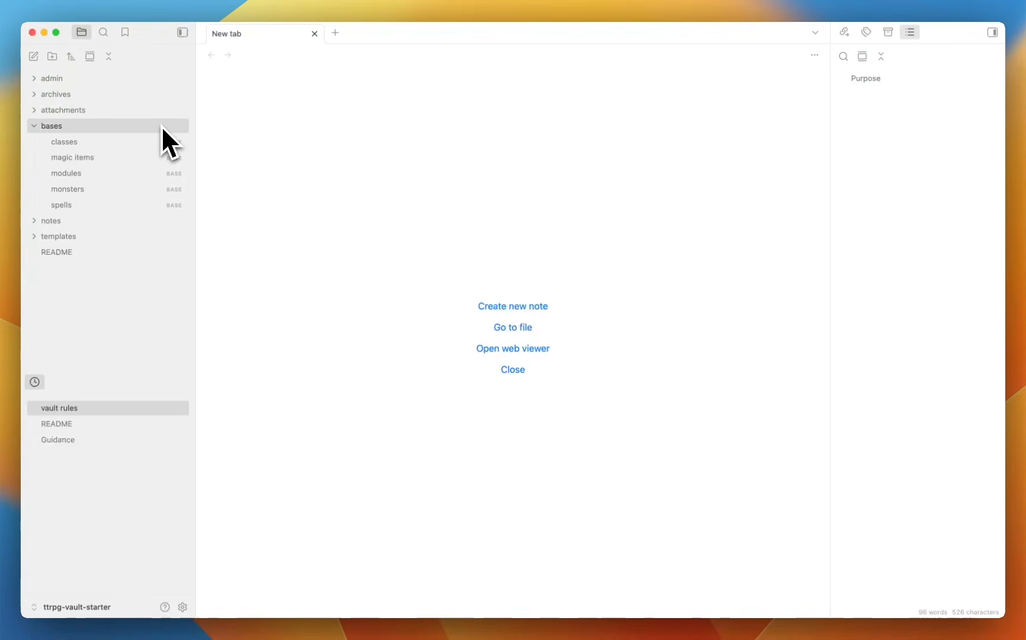
# Collapse bases and expand notes to list campaign, classes, lore, magic items, modules, monsters, rules, spells.
pyautogui.click(161, 125)
pyautogui.click(80, 144)
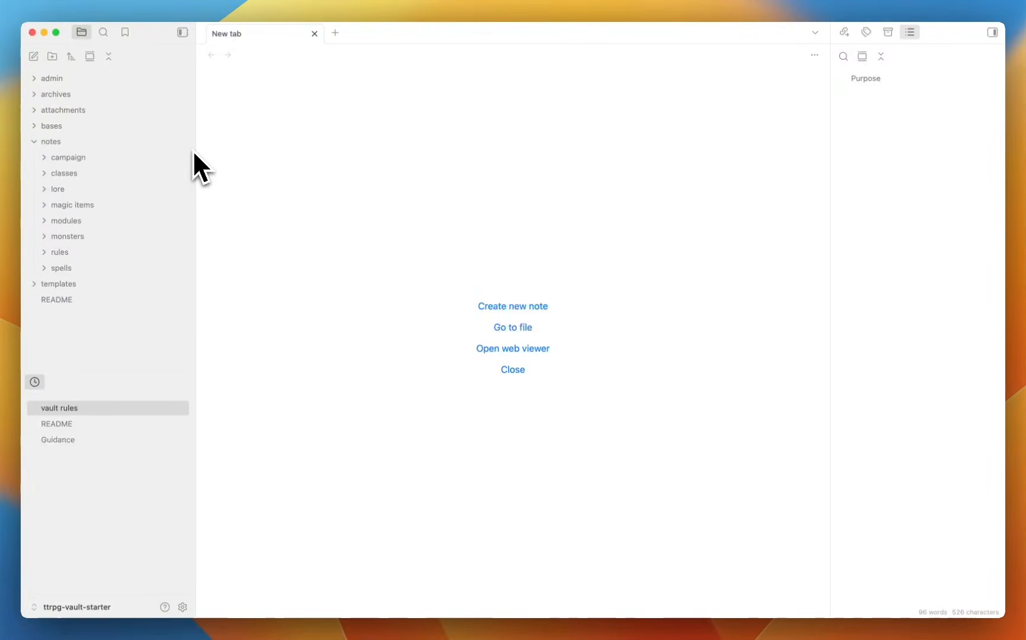
pyautogui.moveTo(110, 159)
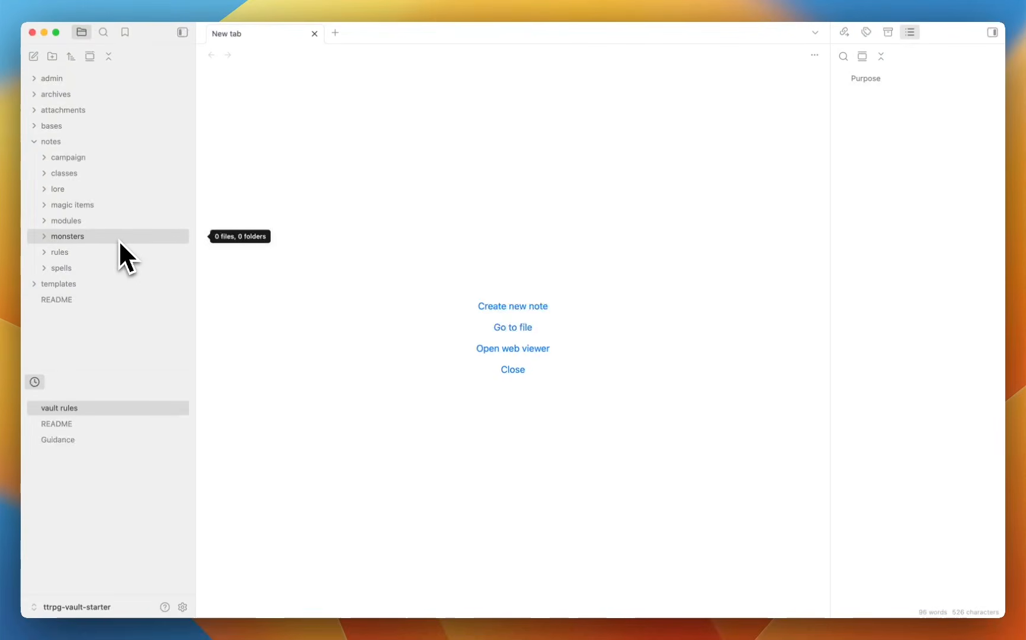
# Expand templates and open the classes template, highlighting its script block.
pyautogui.click(110, 143)
pyautogui.click(109, 157)
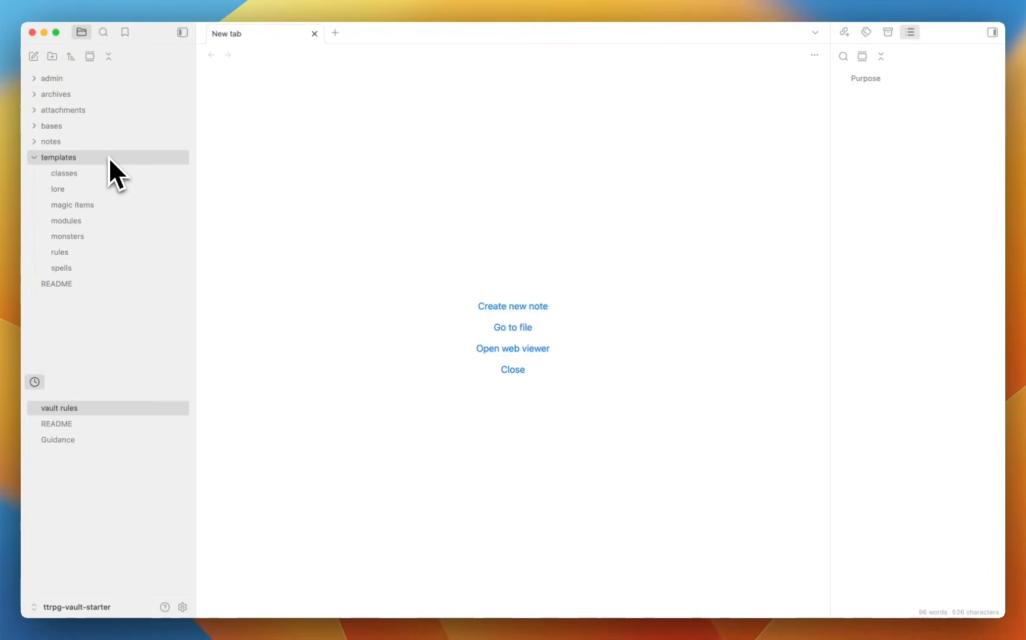
pyautogui.click(107, 168)
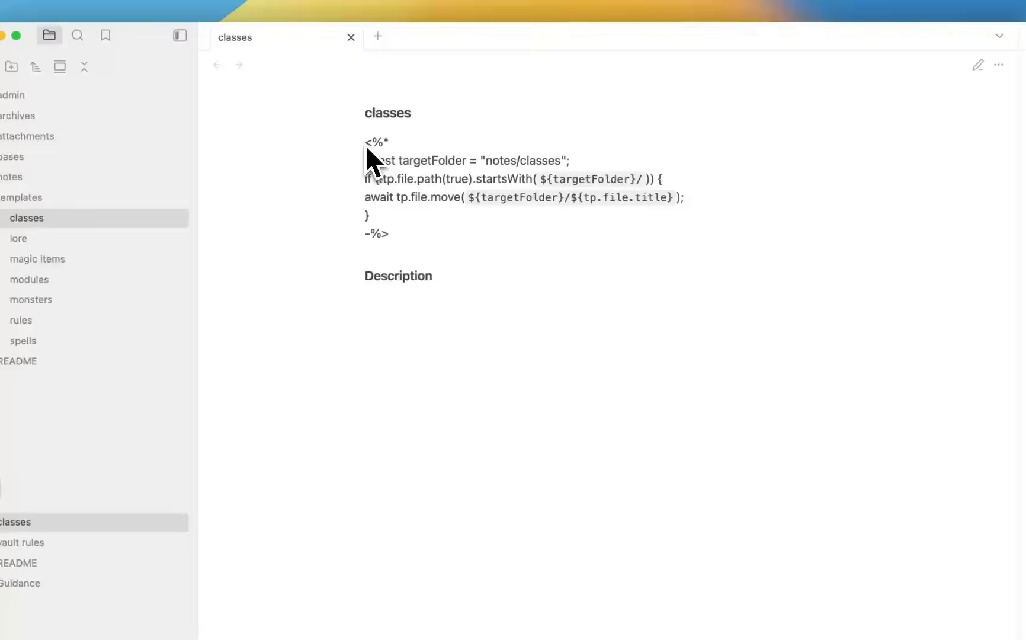
pyautogui.moveTo(365, 145); pyautogui.dragTo(421, 244)
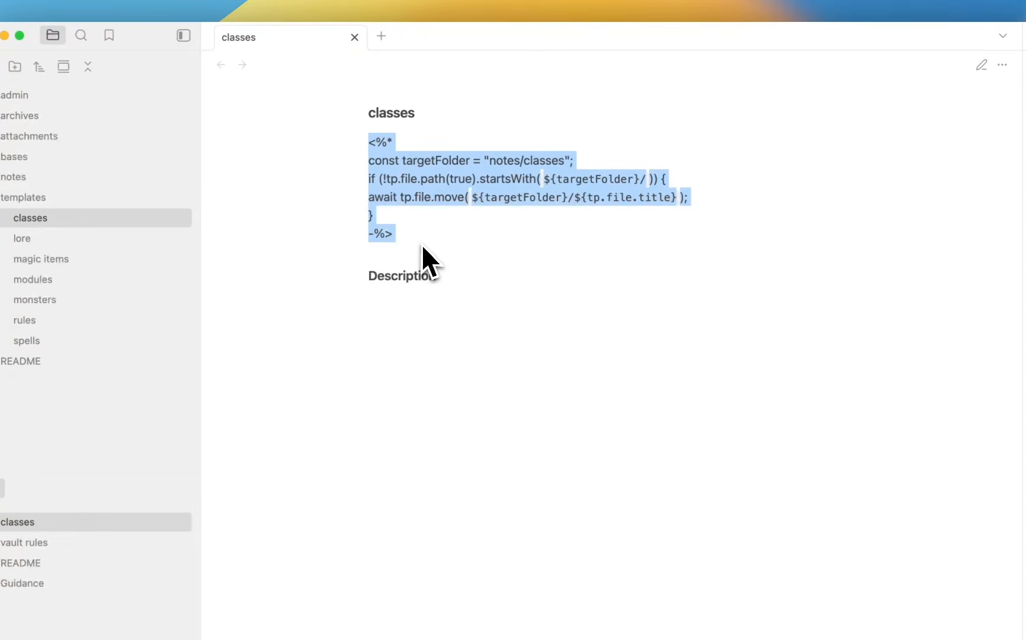
pyautogui.click(420, 244)
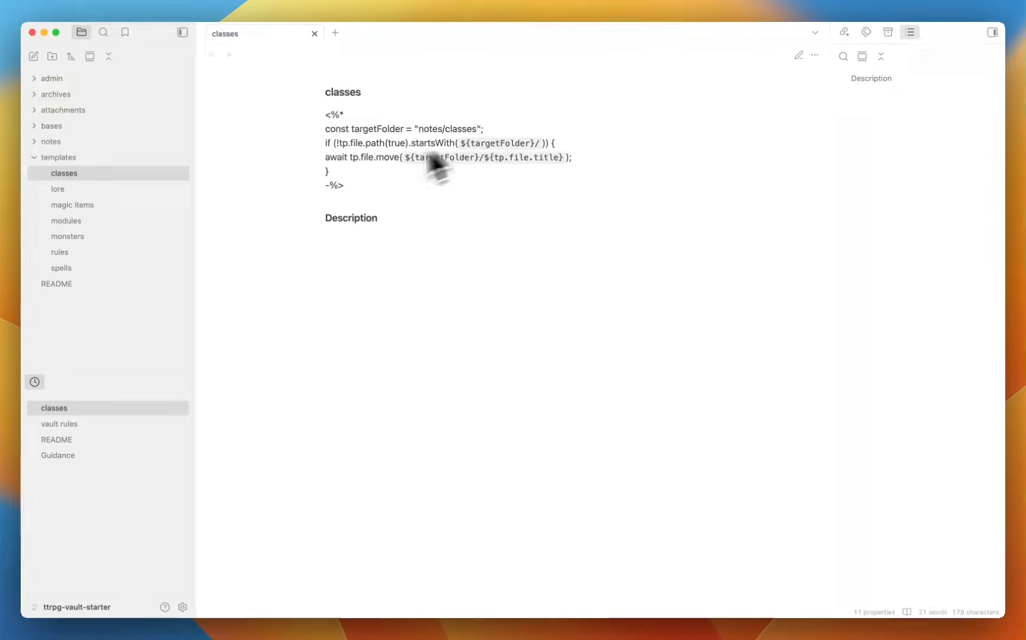
# Check the notes in notes/classes, then collapse classes and notes again.
pyautogui.click(155, 142)
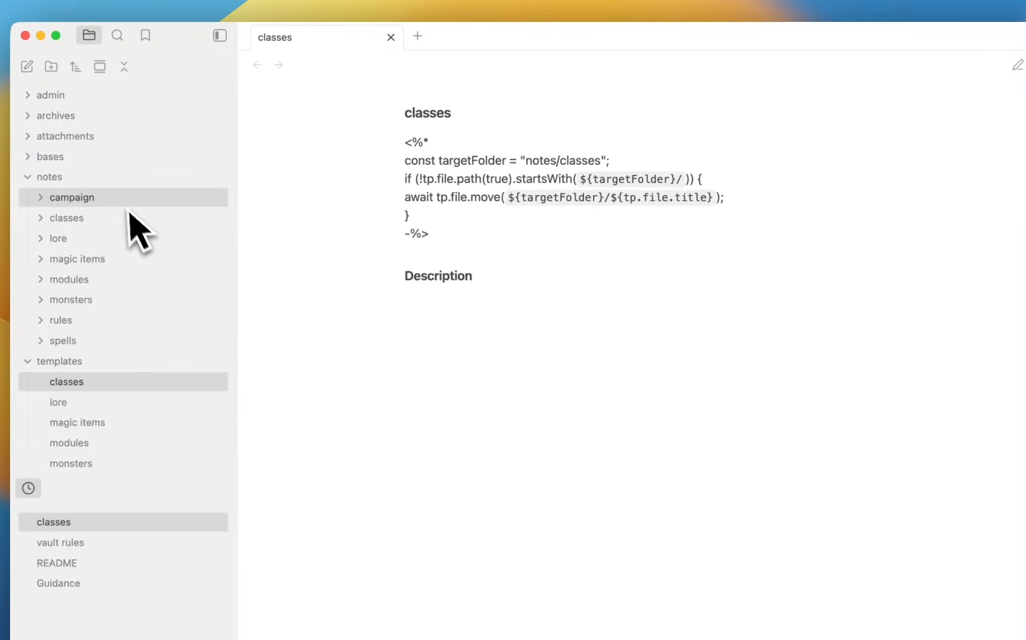
pyautogui.click(116, 223)
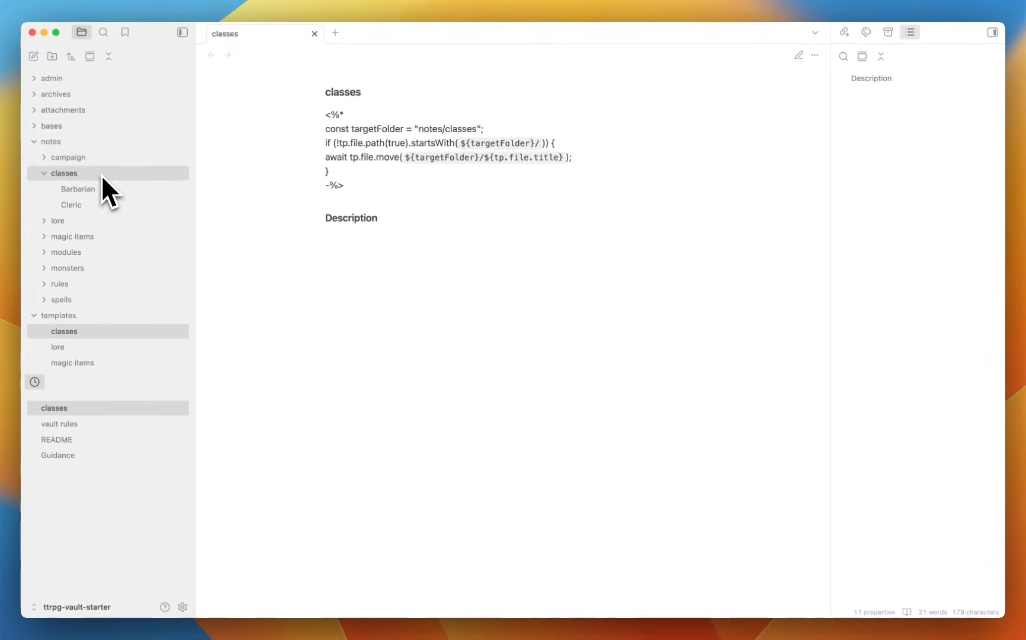
pyautogui.click(101, 174)
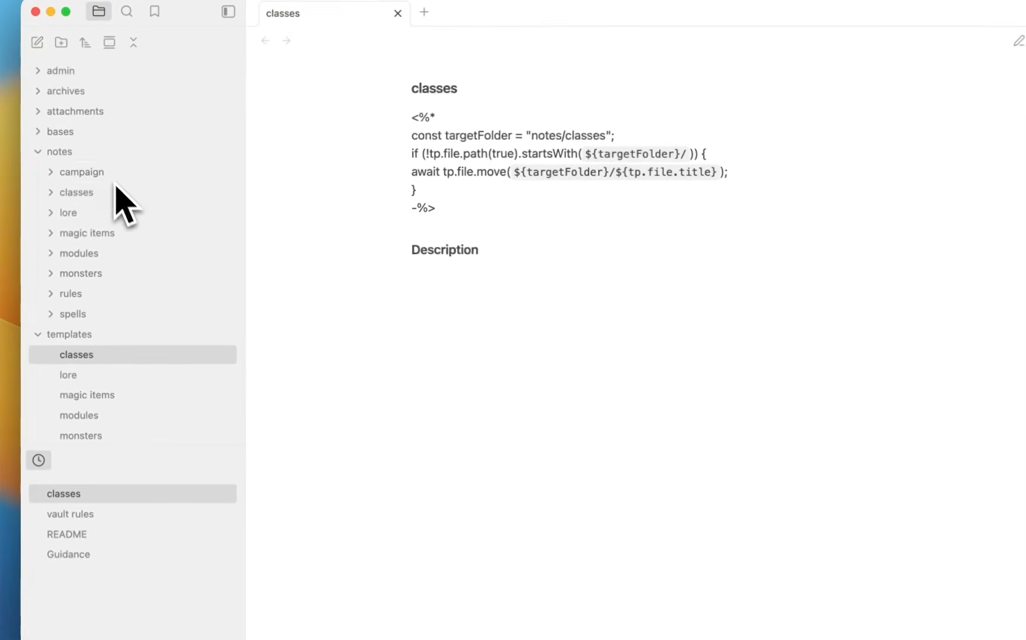
pyautogui.click(81, 156)
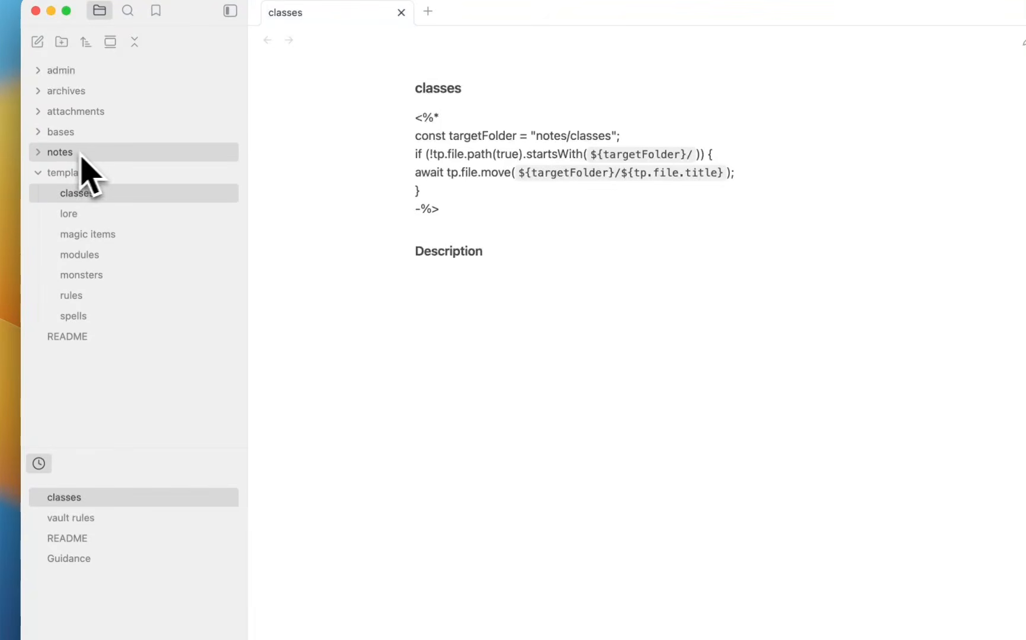
# Step through the lore, magic items, modules, monsters and rules templates.
pyautogui.click(126, 217)
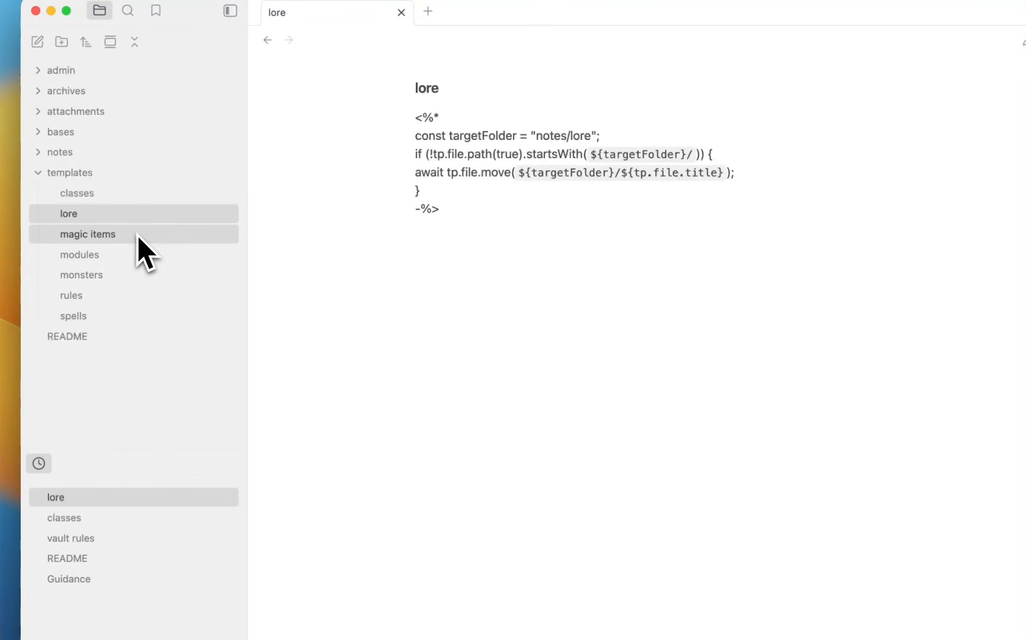
pyautogui.click(134, 234)
pyautogui.click(143, 258)
pyautogui.click(142, 277)
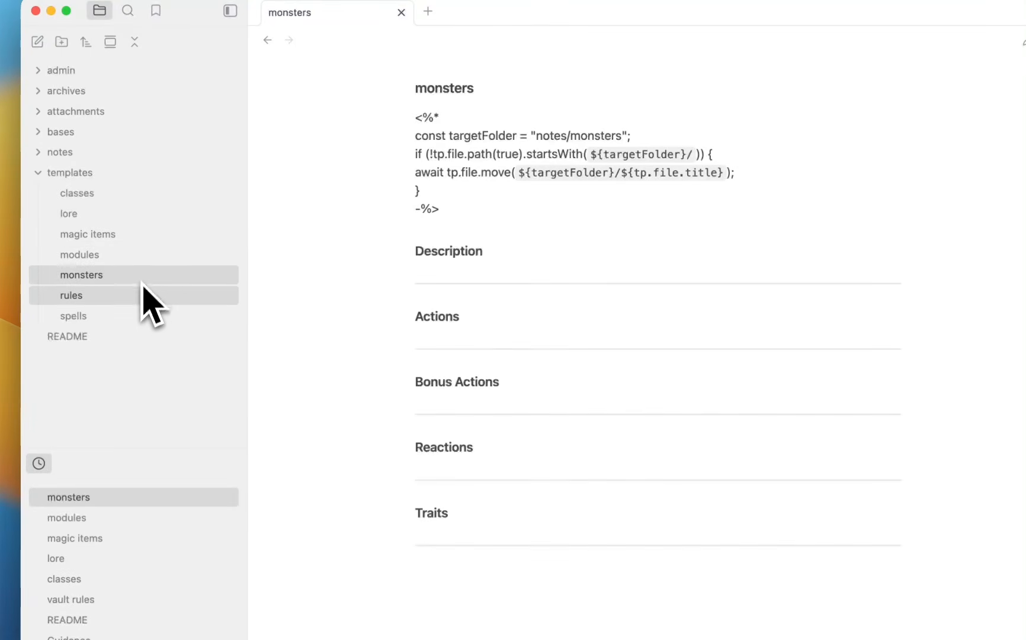
pyautogui.click(143, 298)
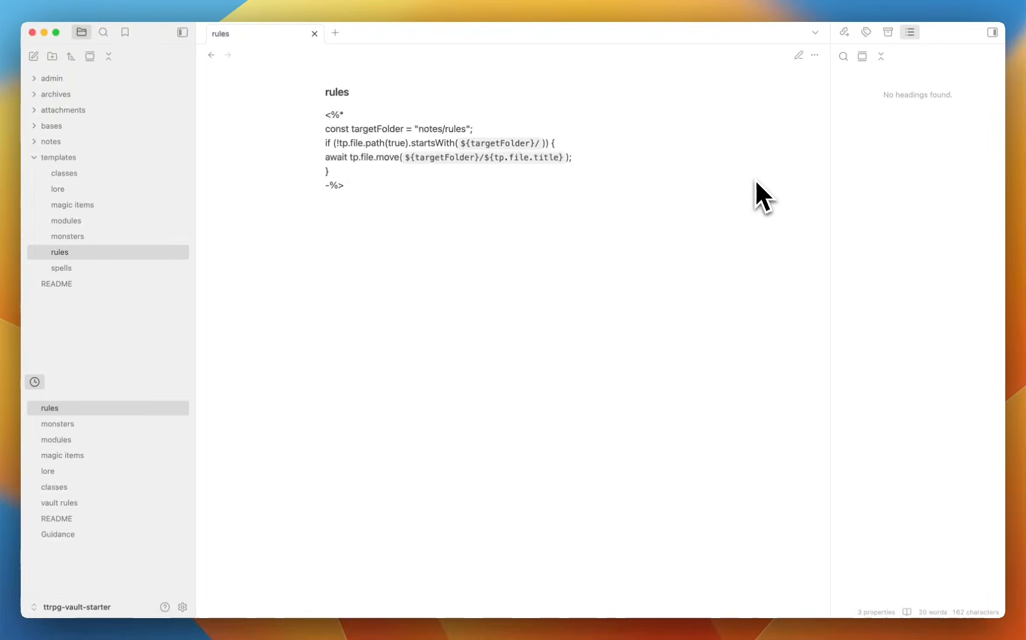
# Reopen the classes template and review its raw frontmatter properties.
pyautogui.click(89, 173)
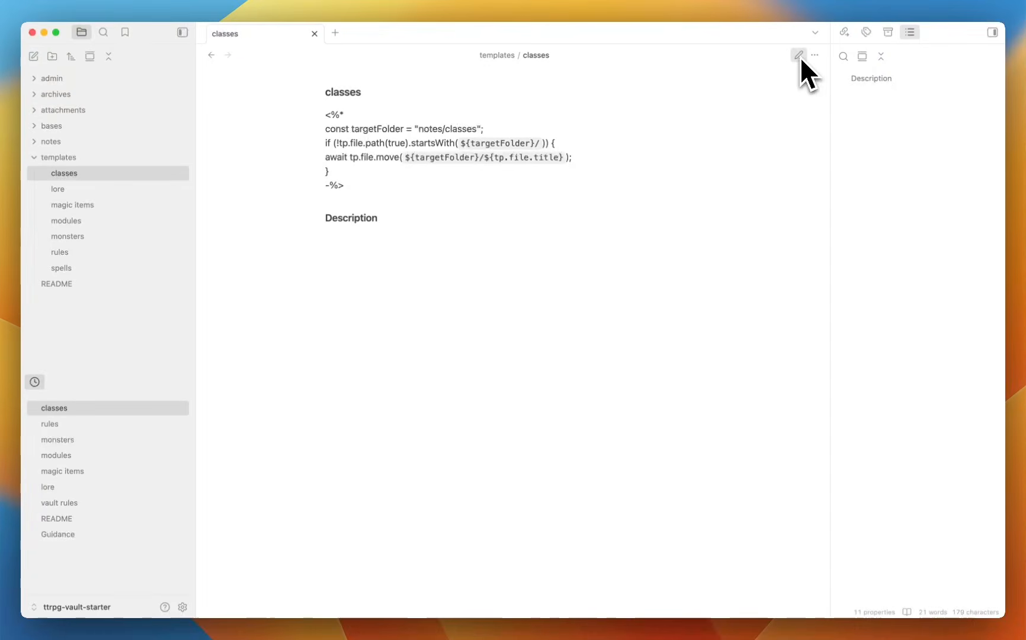
pyautogui.click(799, 57)
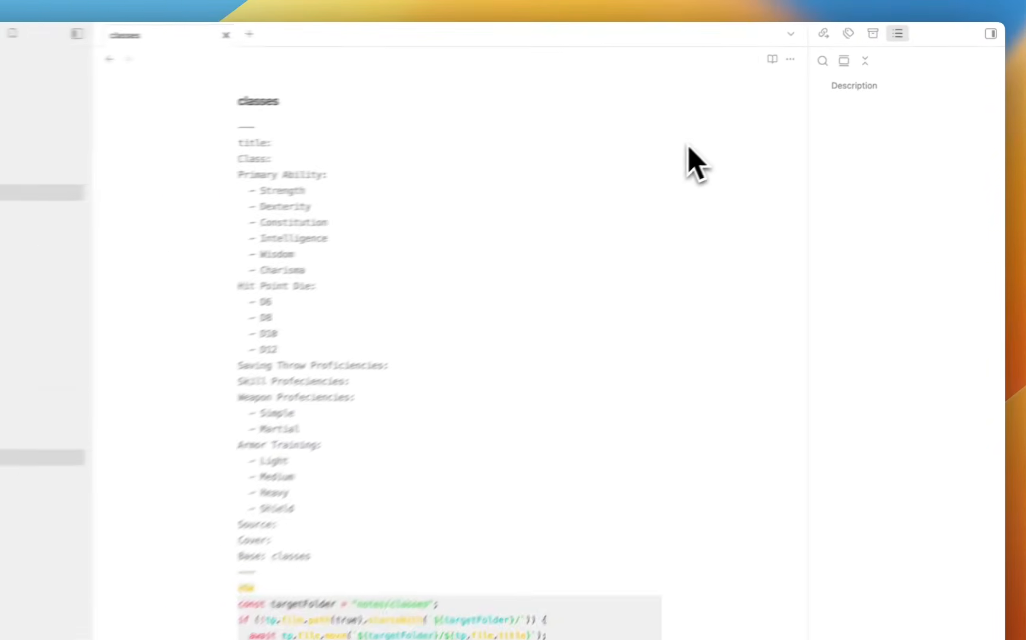
pyautogui.scroll(-1, 640, 163)
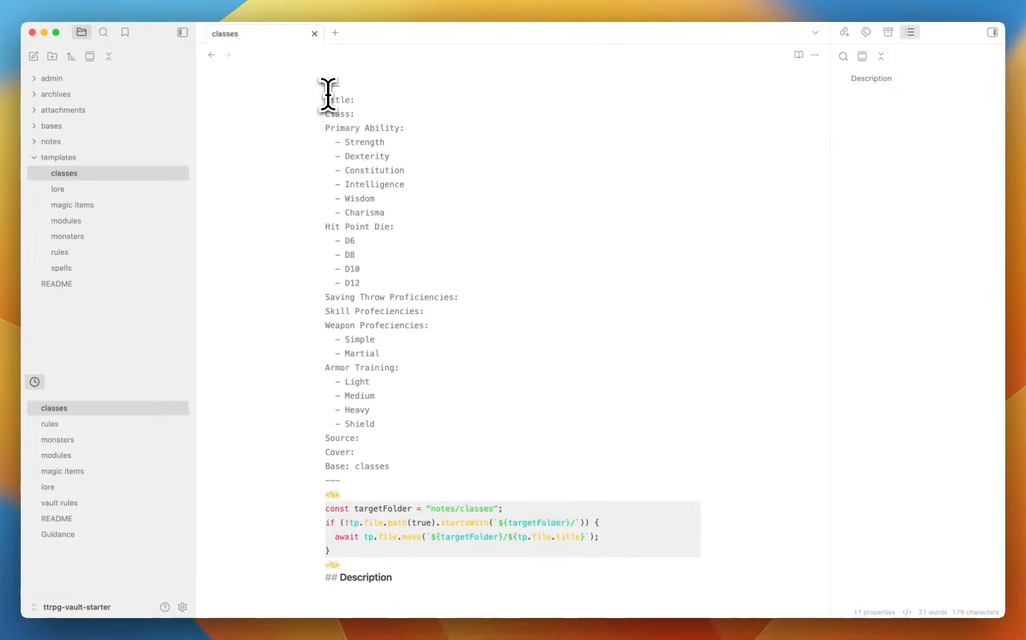
pyautogui.moveTo(321, 100); pyautogui.dragTo(373, 396)
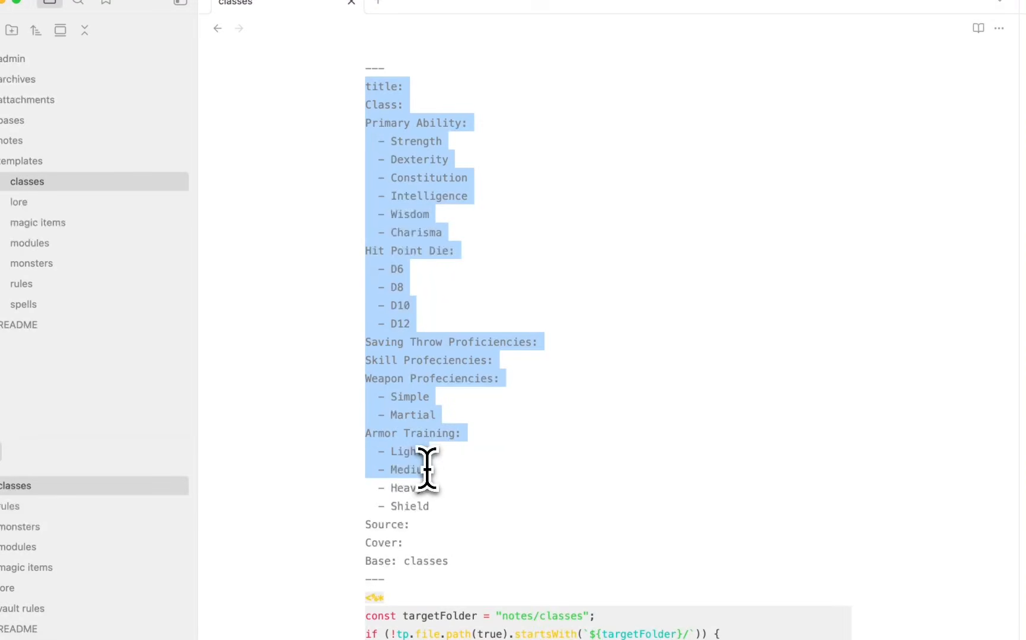
pyautogui.click(388, 71)
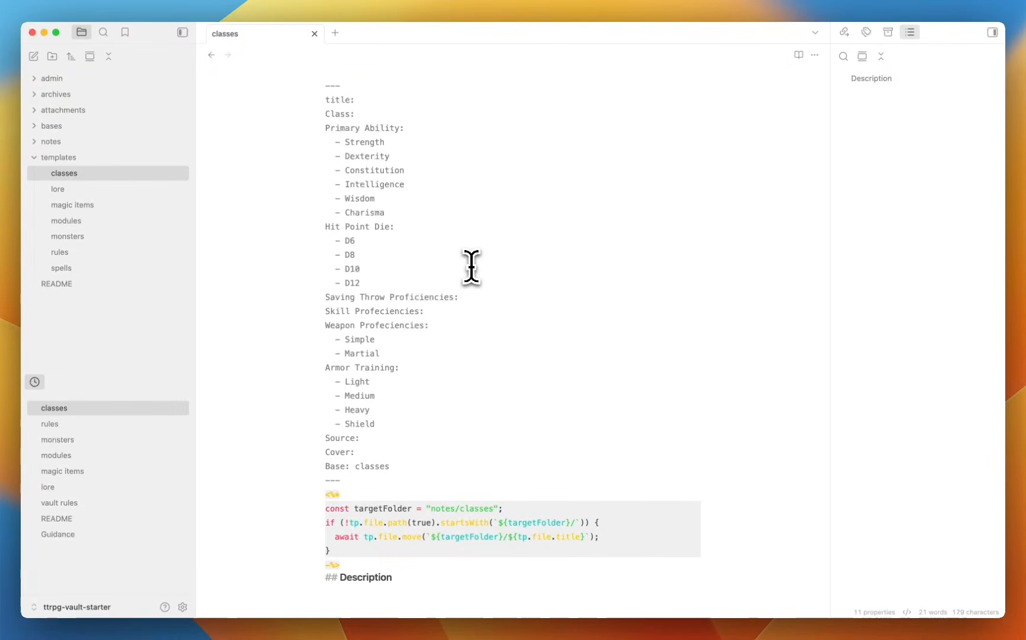
# Show the classes template in Reading view and select its Templater code block.
pyautogui.click(799, 55)
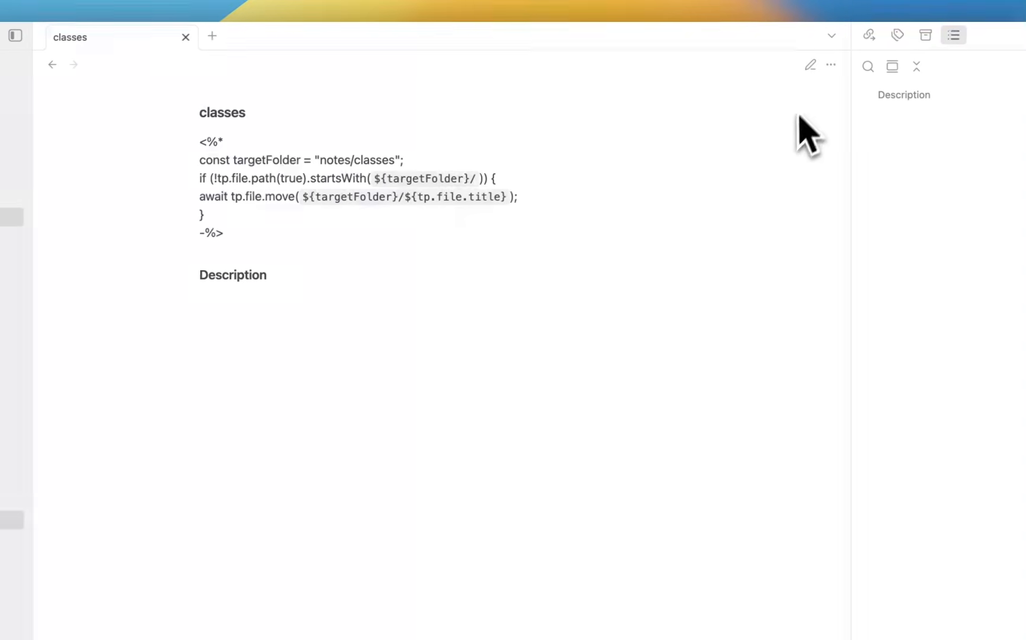
pyautogui.click(808, 67)
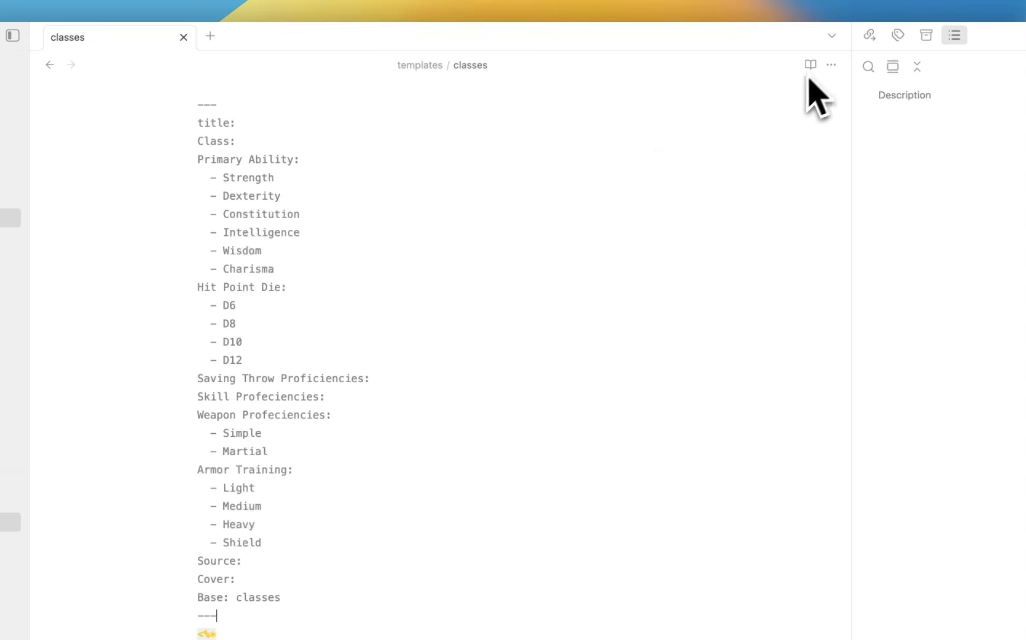
pyautogui.click(811, 65)
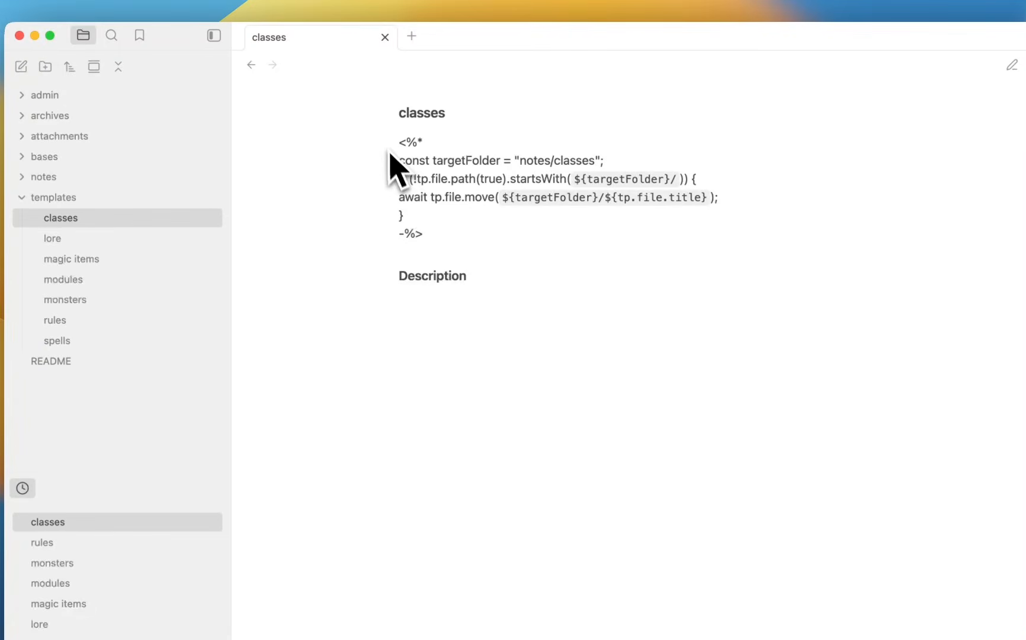
pyautogui.moveTo(391, 147); pyautogui.dragTo(454, 240)
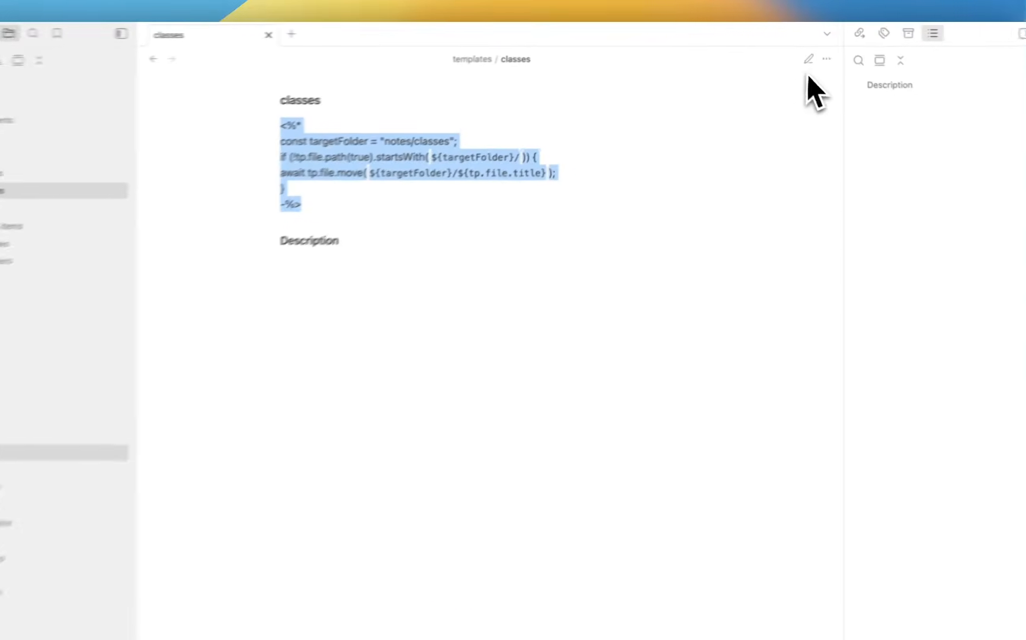
# Return the classes template to Source mode and inspect fields like Armor Training and Base: classes.
pyautogui.click(809, 59)
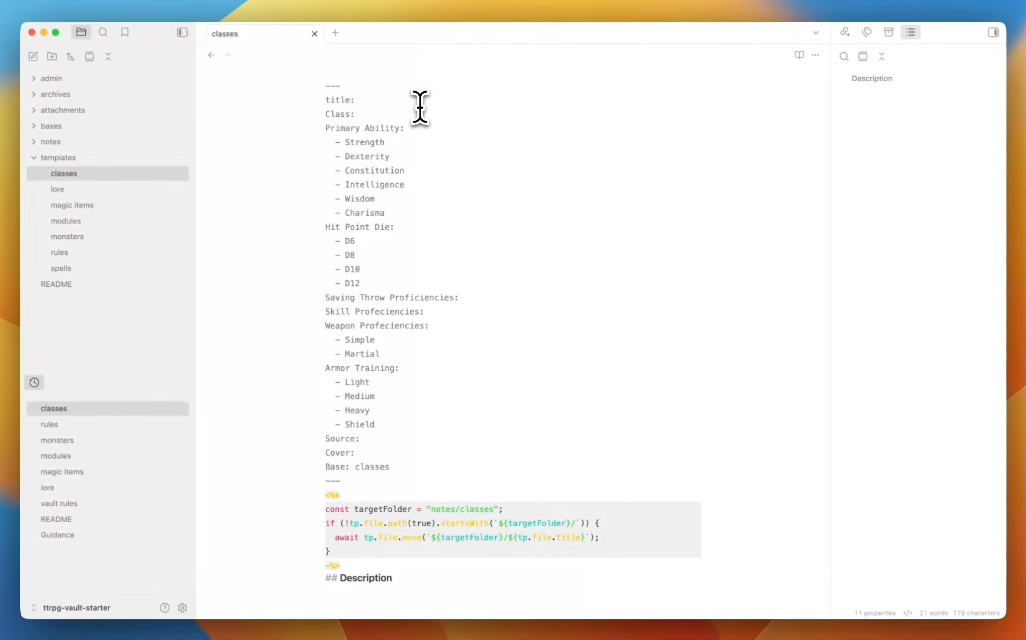
pyautogui.click(420, 105)
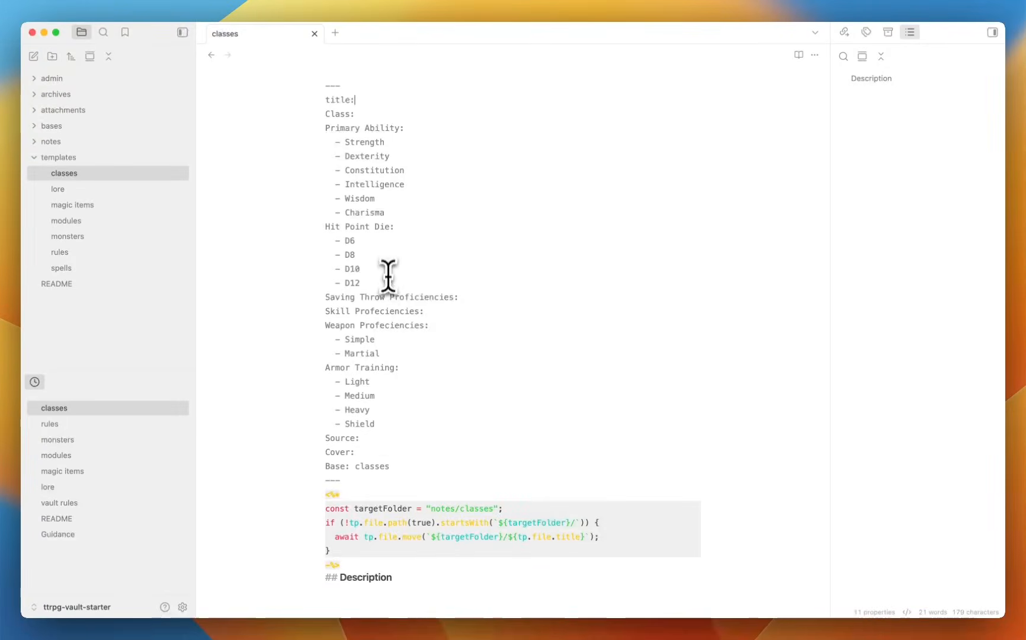
pyautogui.scroll(-3, 386, 272)
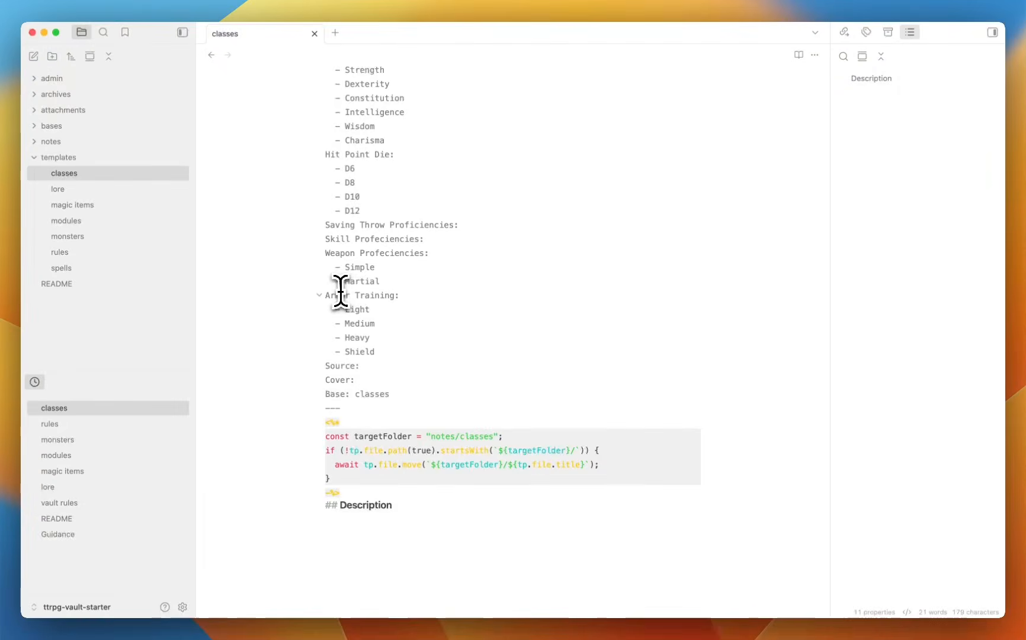
pyautogui.moveTo(331, 294); pyautogui.dragTo(400, 295)
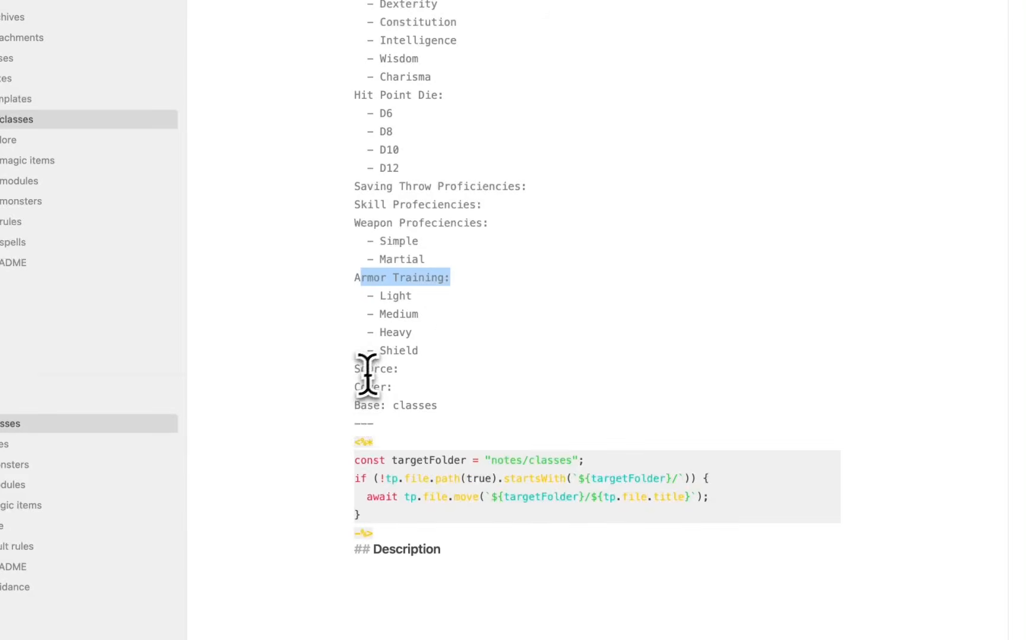
pyautogui.click(407, 369)
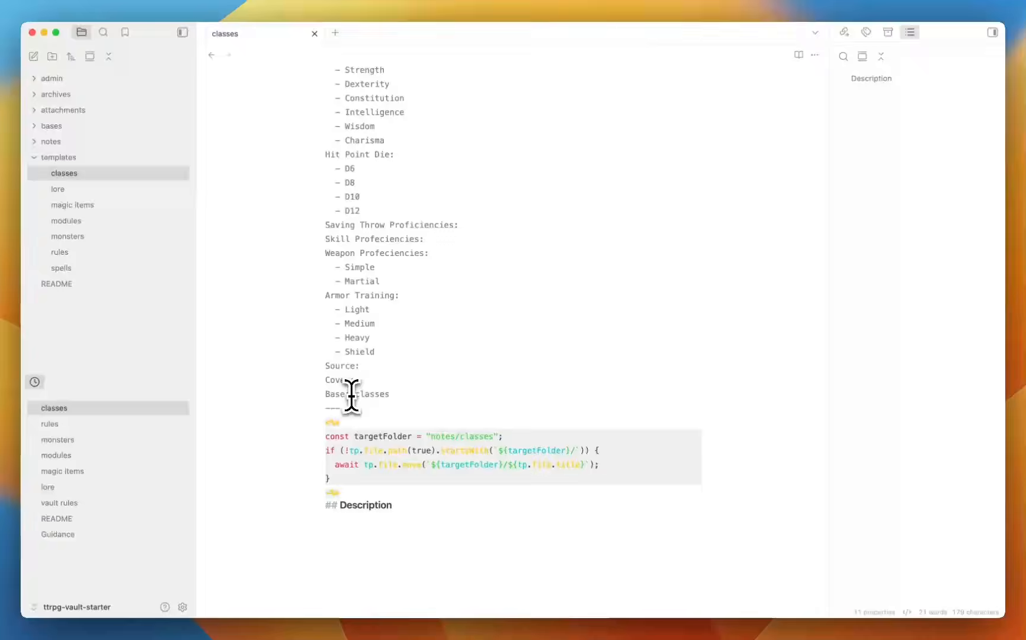
pyautogui.moveTo(352, 395); pyautogui.dragTo(419, 394)
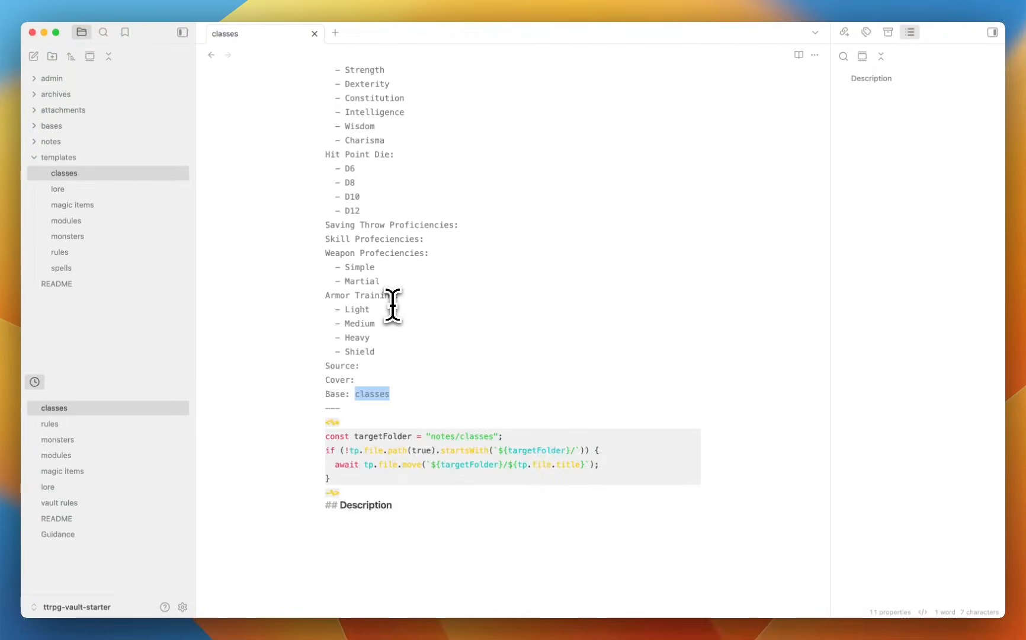
pyautogui.scroll(3, 480, 227)
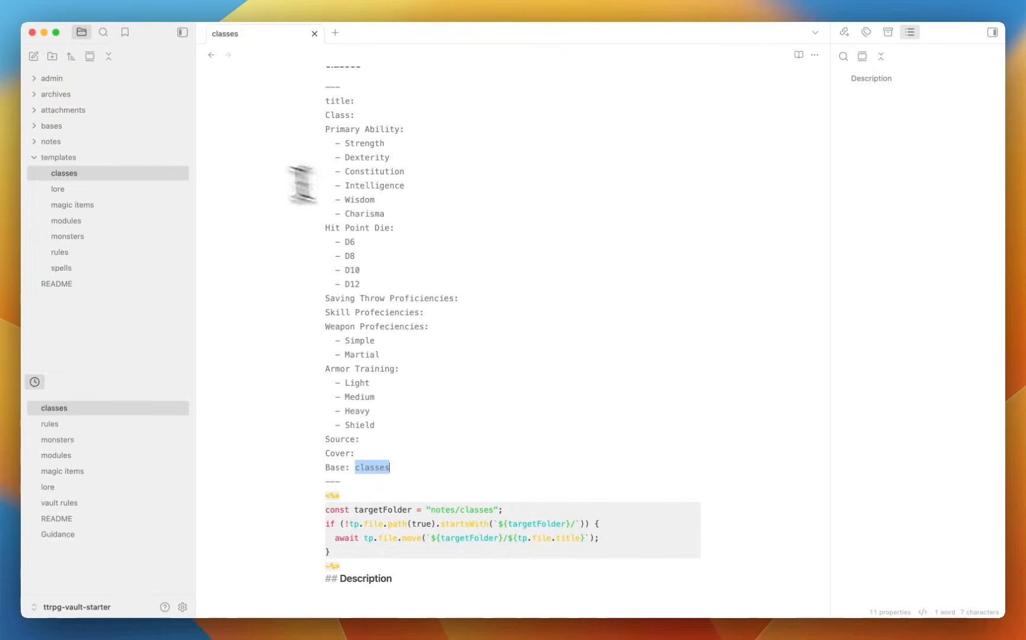
# Open the lore, magic items, modules and monsters templates in turn.
pyautogui.click(130, 190)
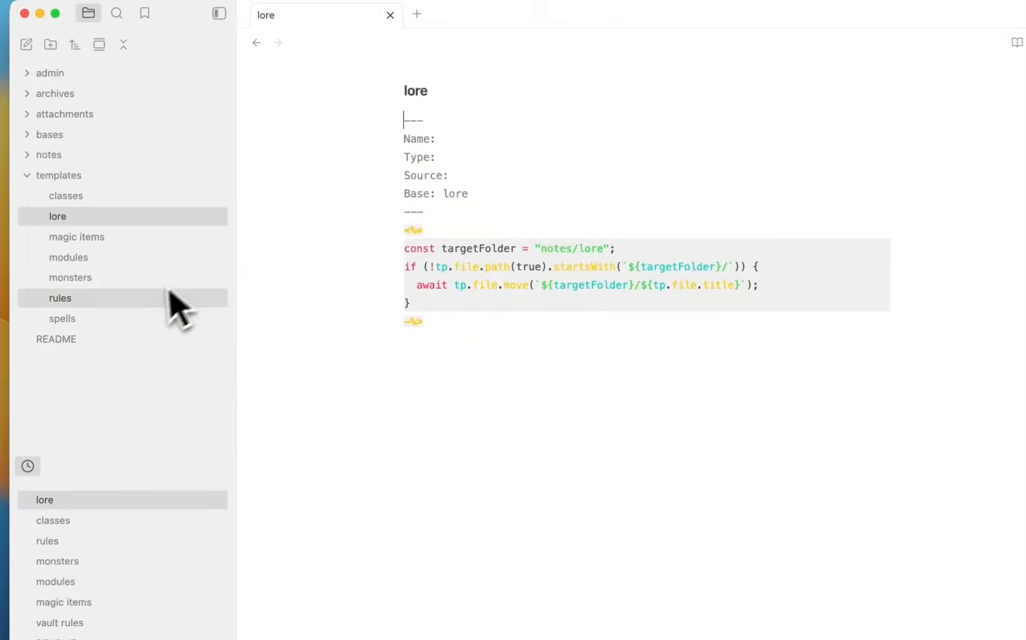
pyautogui.click(70, 258)
pyautogui.click(157, 256)
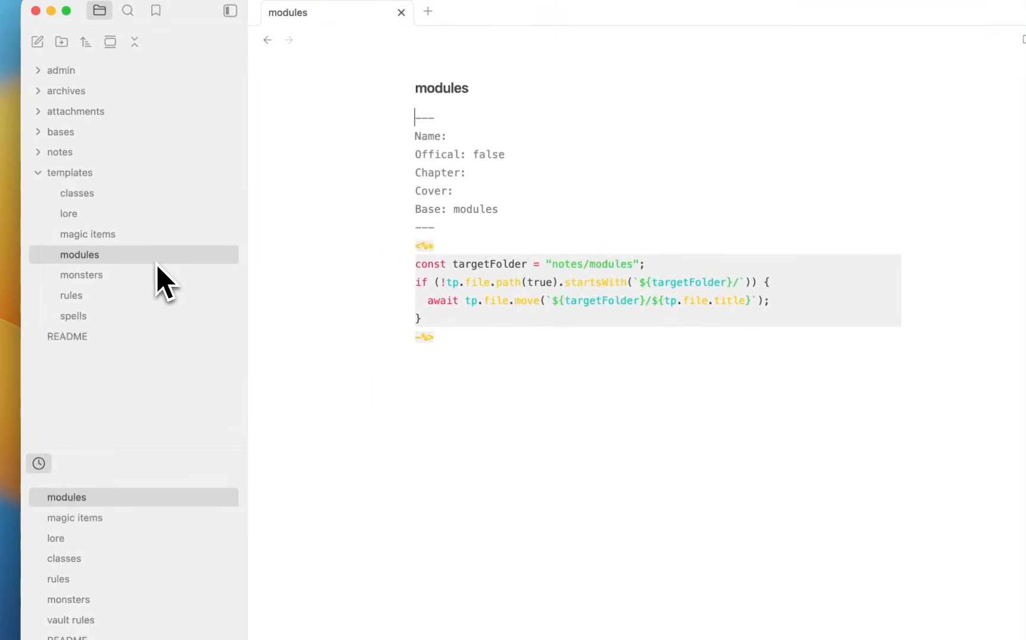
pyautogui.click(156, 276)
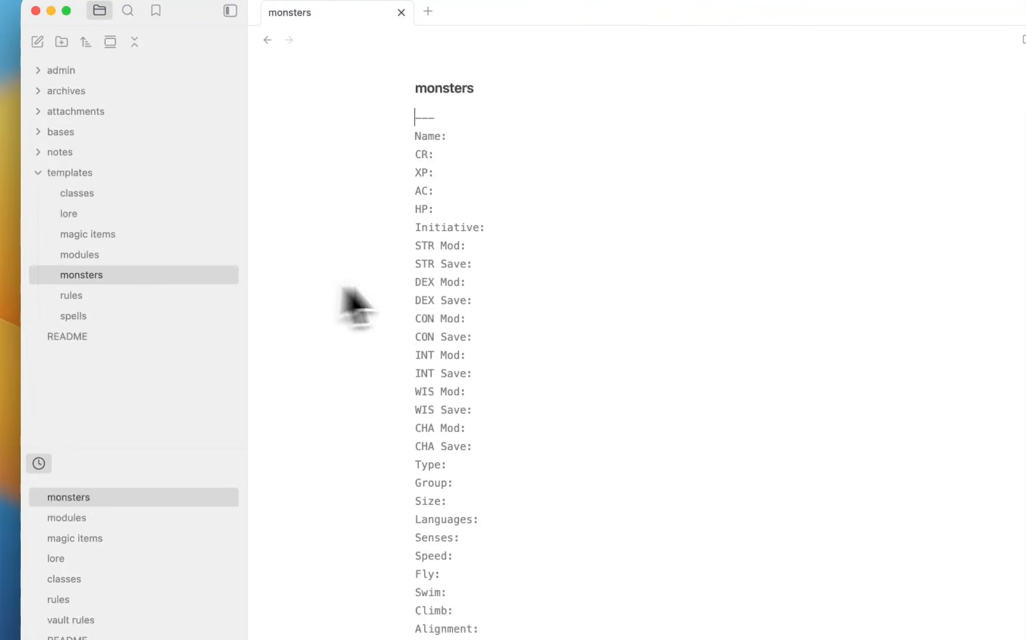
# Scroll through the monsters template and switch it to rendered Reading view.
pyautogui.scroll(-3, 451, 305)
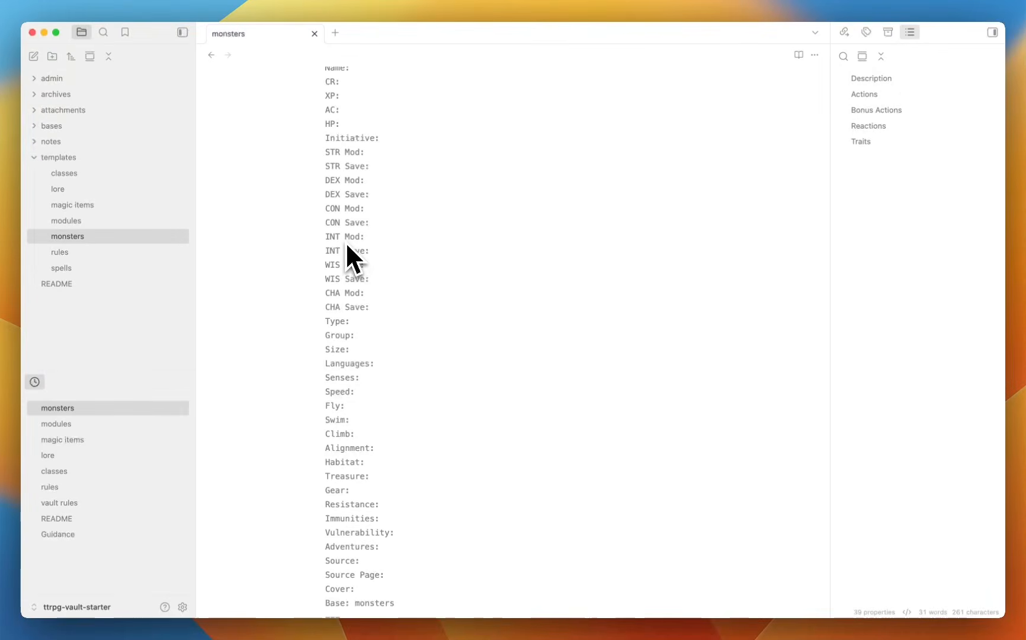
pyautogui.scroll(-4, 347, 246)
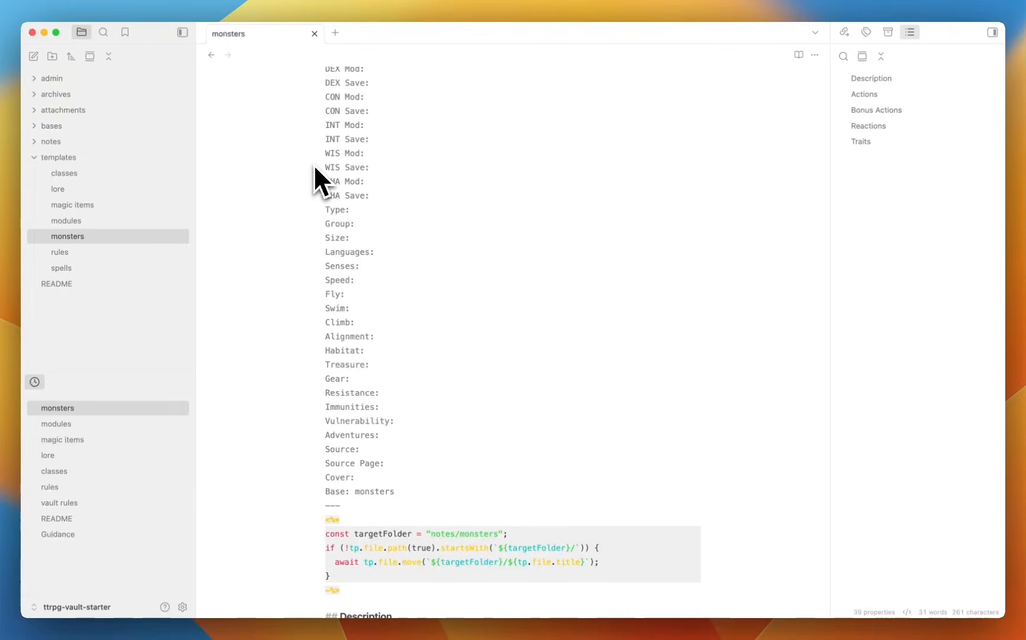
pyautogui.scroll(3, 314, 163)
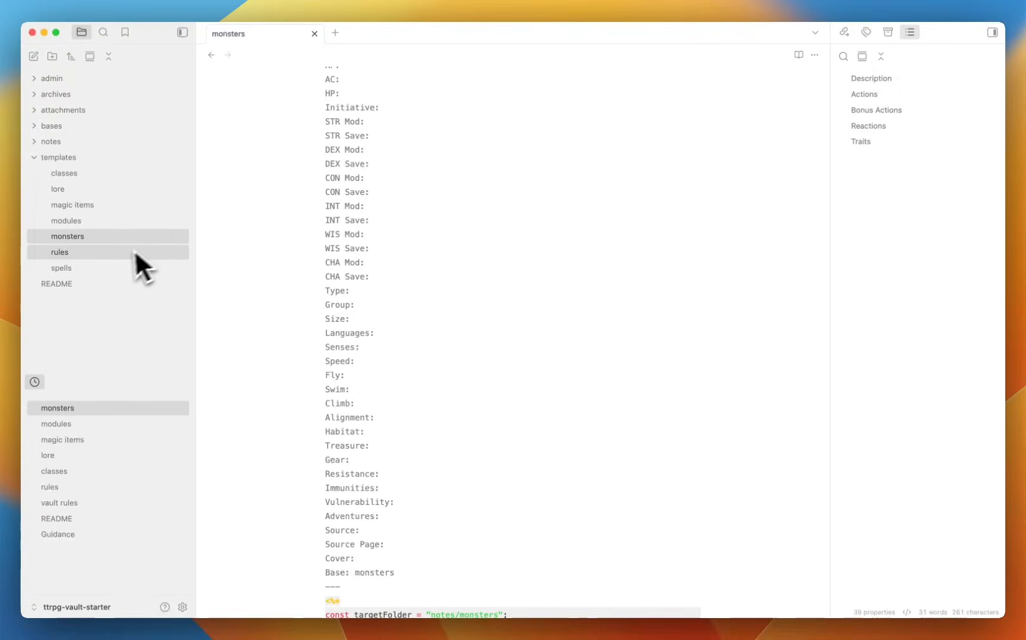
pyautogui.scroll(-4, 355, 219)
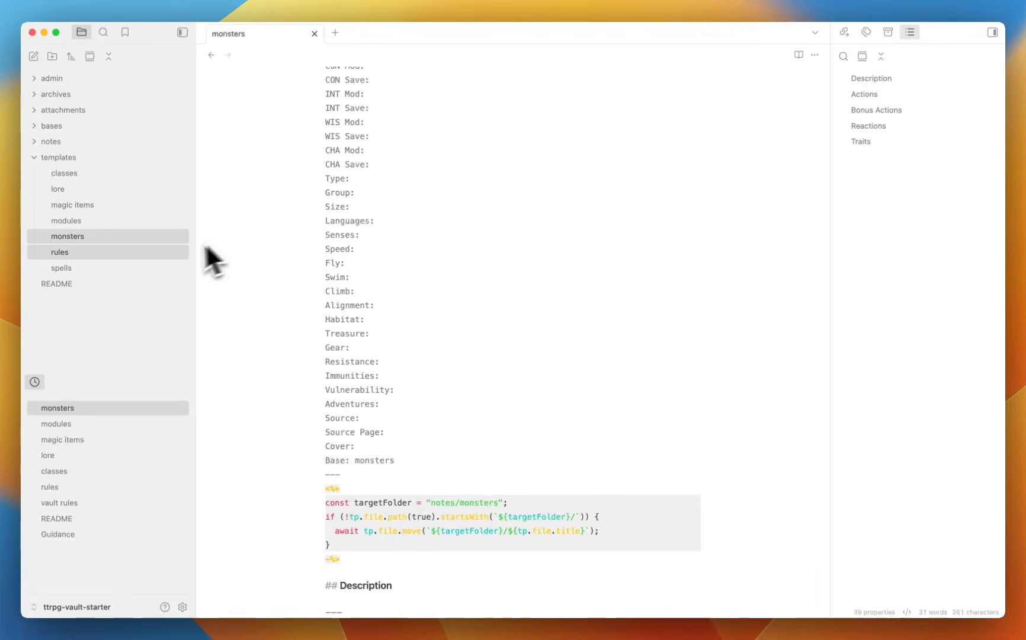
pyautogui.scroll(8, 351, 177)
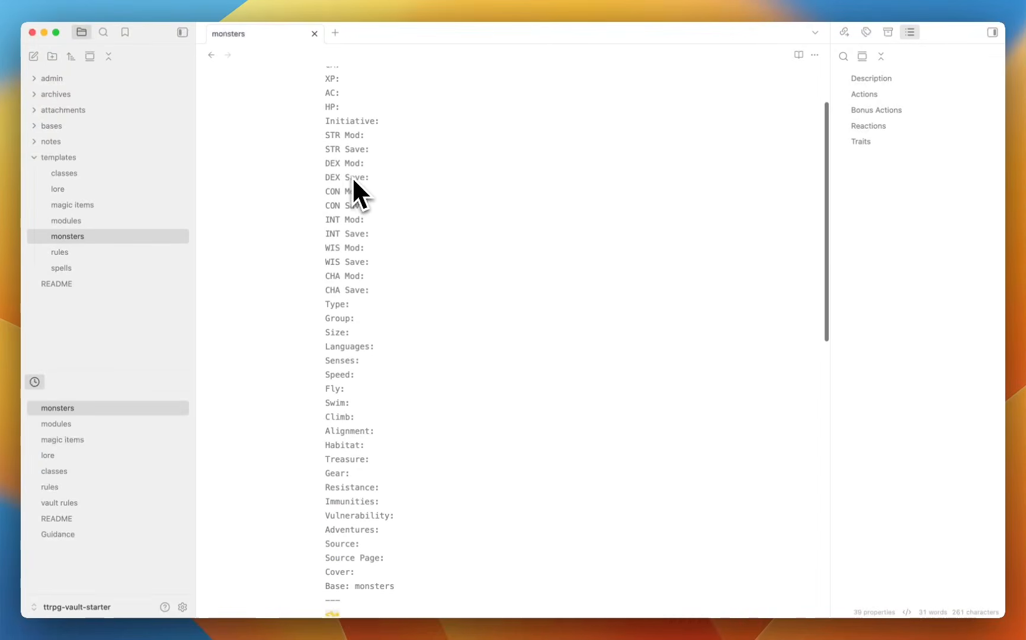
pyautogui.click(799, 54)
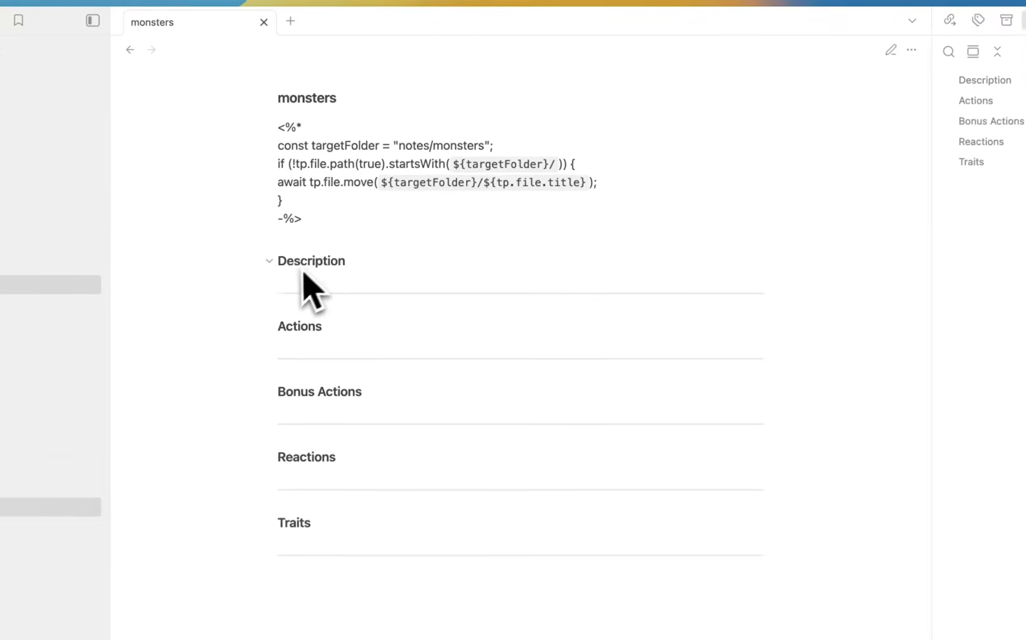
# Put the monsters template back in Source mode and scroll down to its markdown headings and dividers.
pyautogui.click(888, 58)
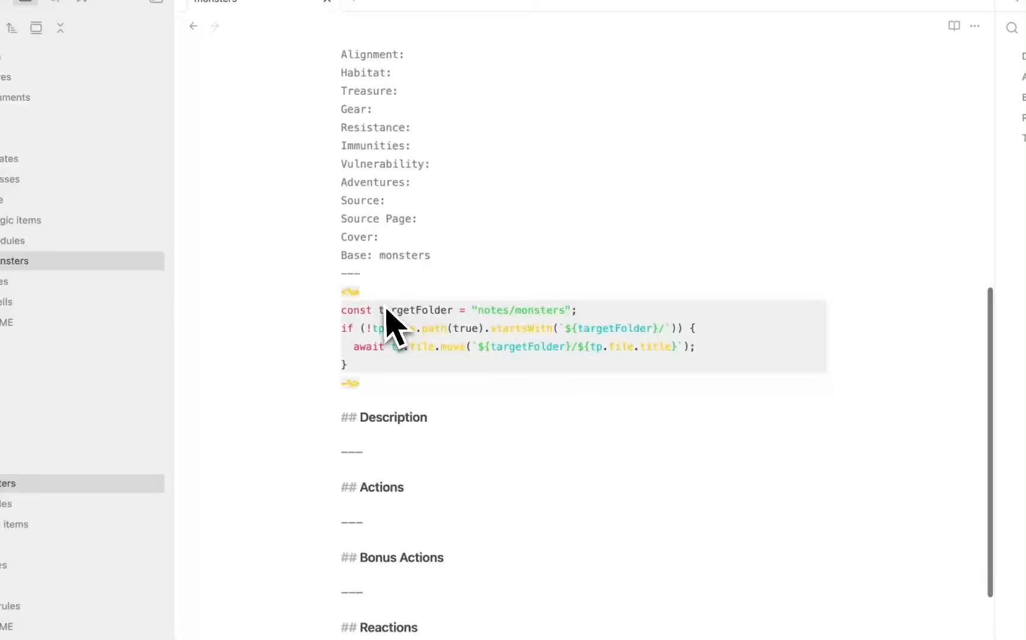
pyautogui.scroll(-1, 356, 426)
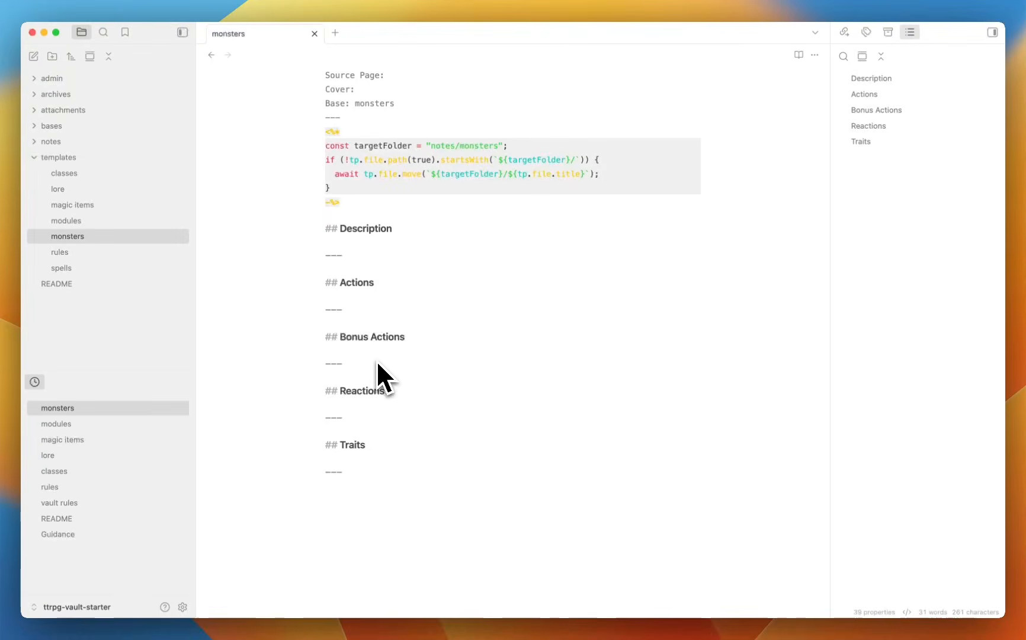
# Bring up Chrome's TTRPG Starter Obsidian Vault page, skim its setup steps, then show all windows.
pyautogui.hotkey('ctrl', 'Up')
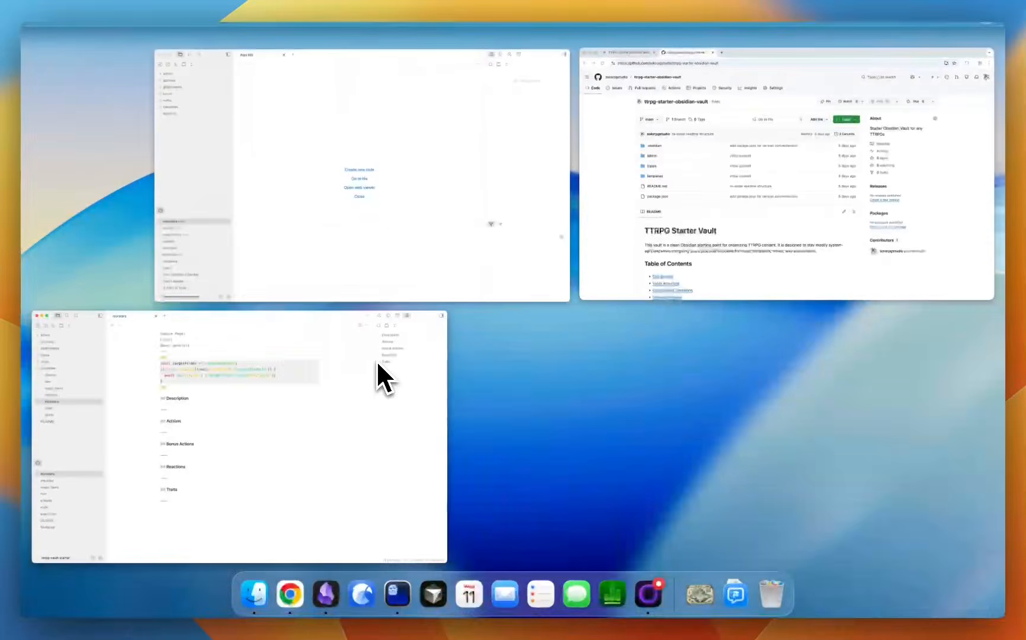
pyautogui.click(655, 210)
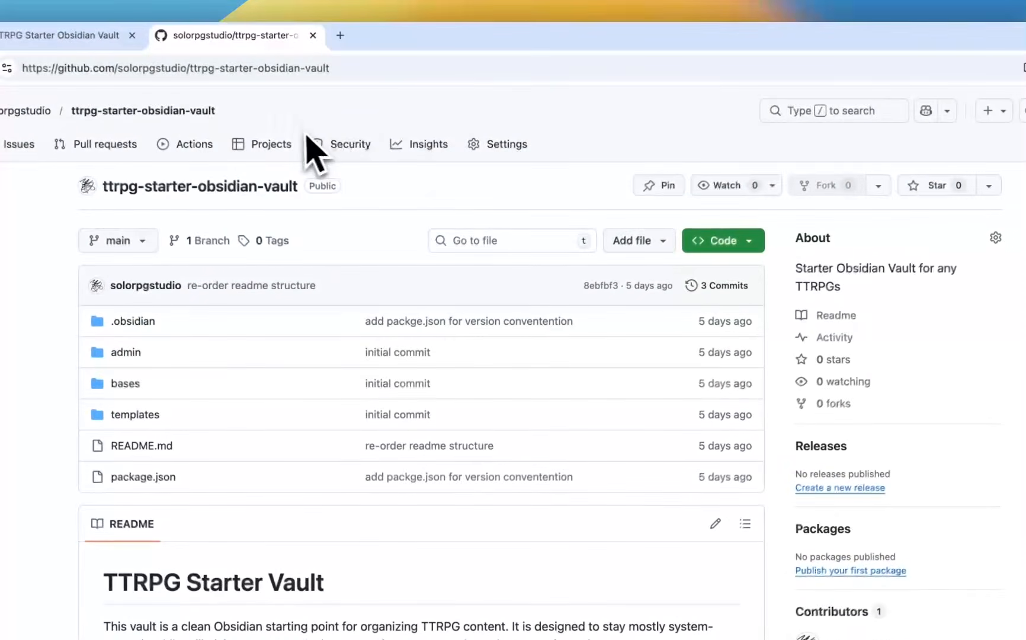
pyautogui.click(189, 39)
pyautogui.scroll(-20, 483, 356)
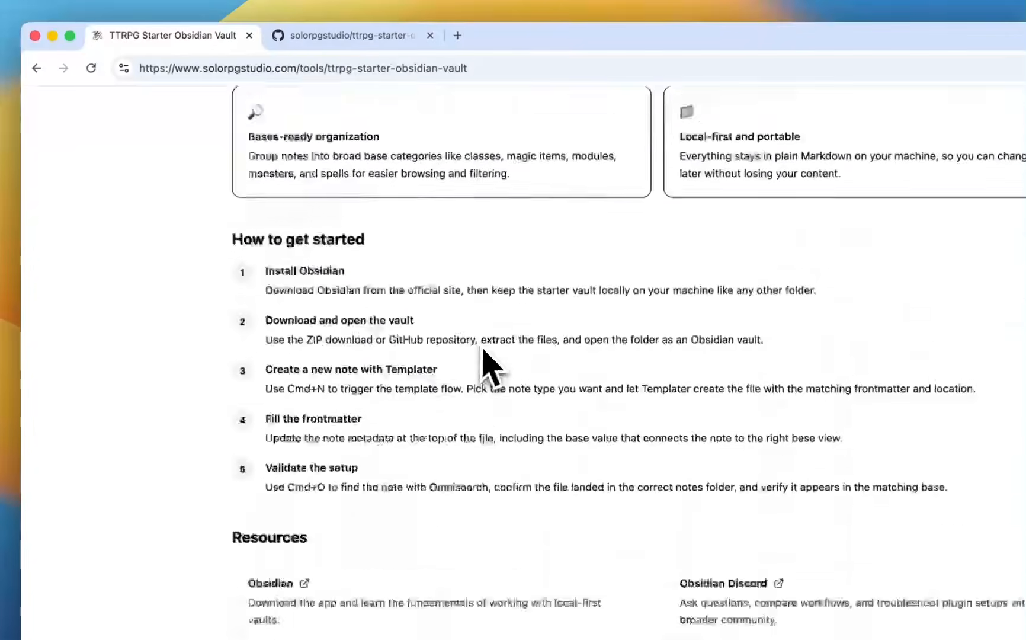
pyautogui.scroll(5, 483, 350)
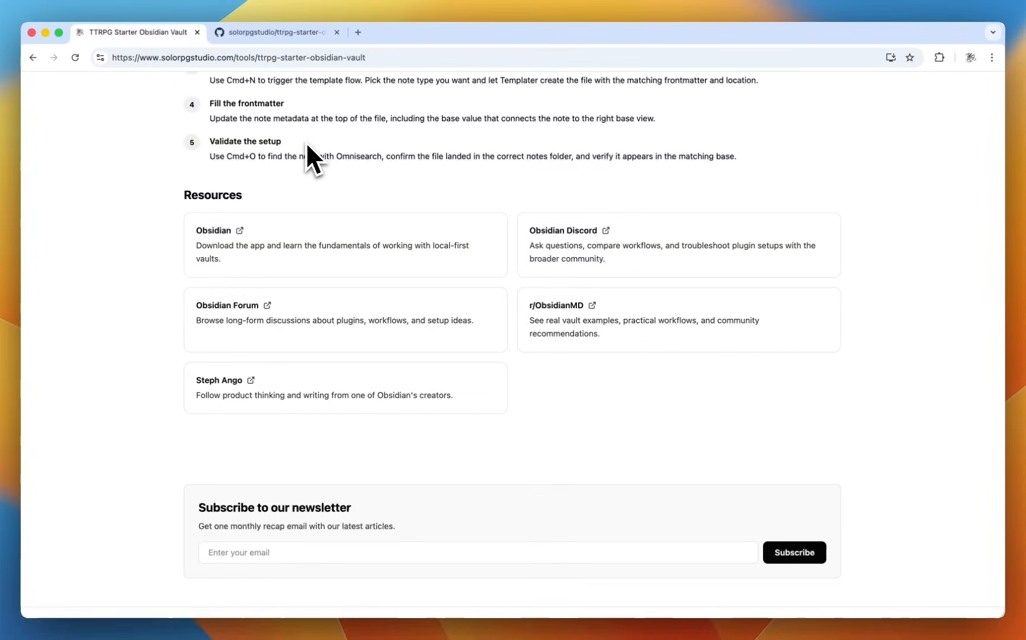
pyautogui.hotkey('ctrl', 'Up')
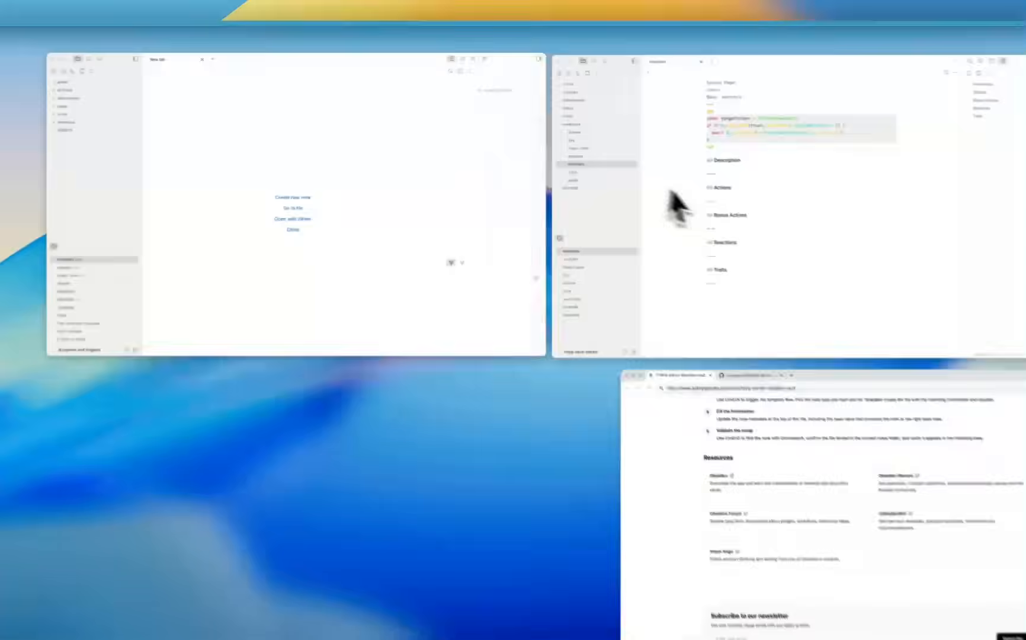
# Back in the vault, collapse templates and open Settings to the Community plugins list.
pyautogui.click(620, 177)
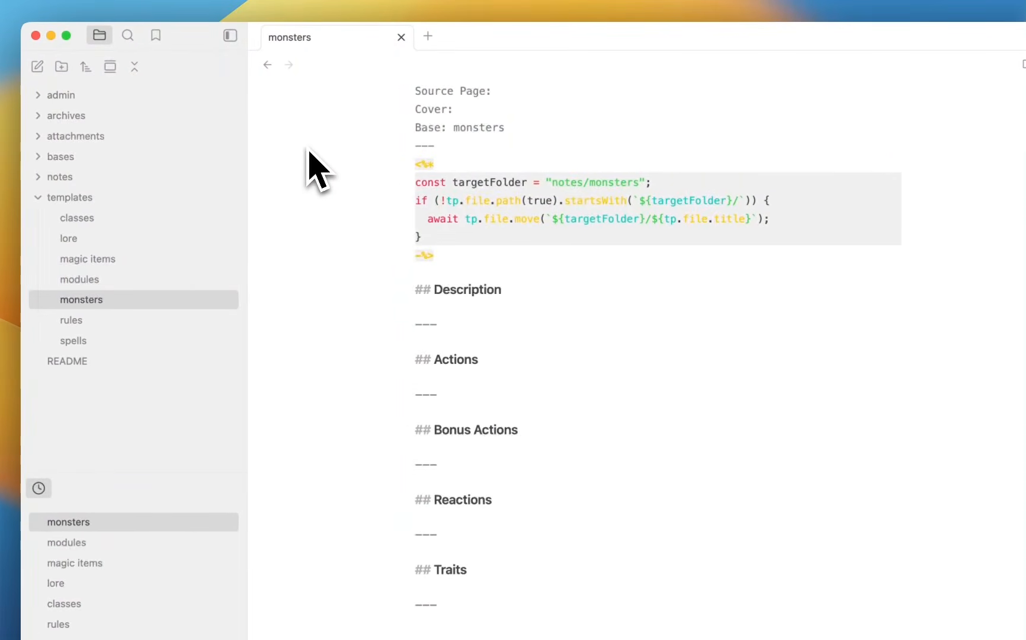
pyautogui.click(109, 198)
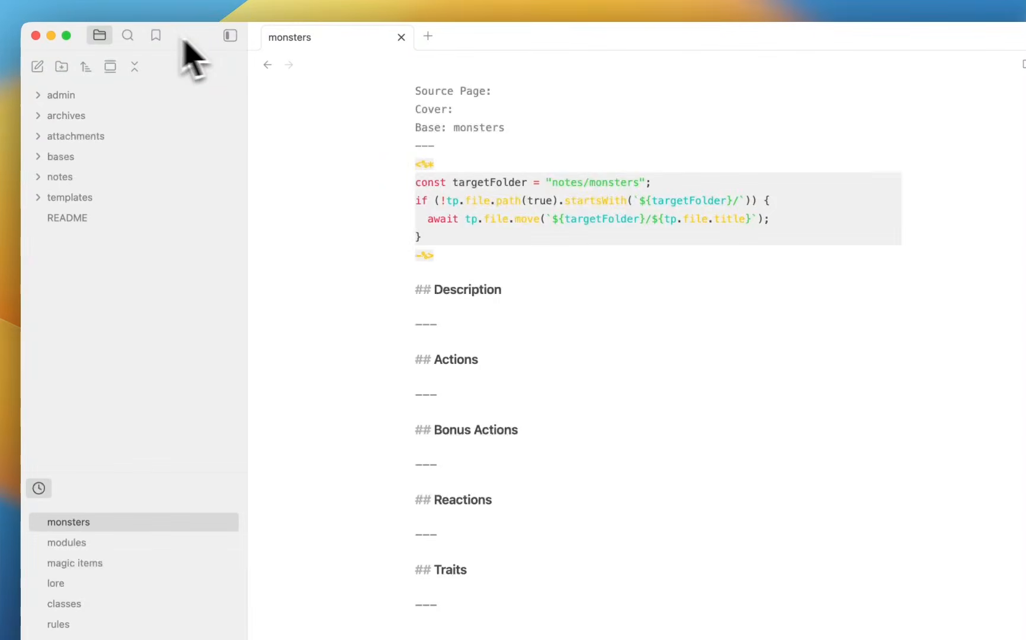
pyautogui.click(95, 15)
pyautogui.click(109, 65)
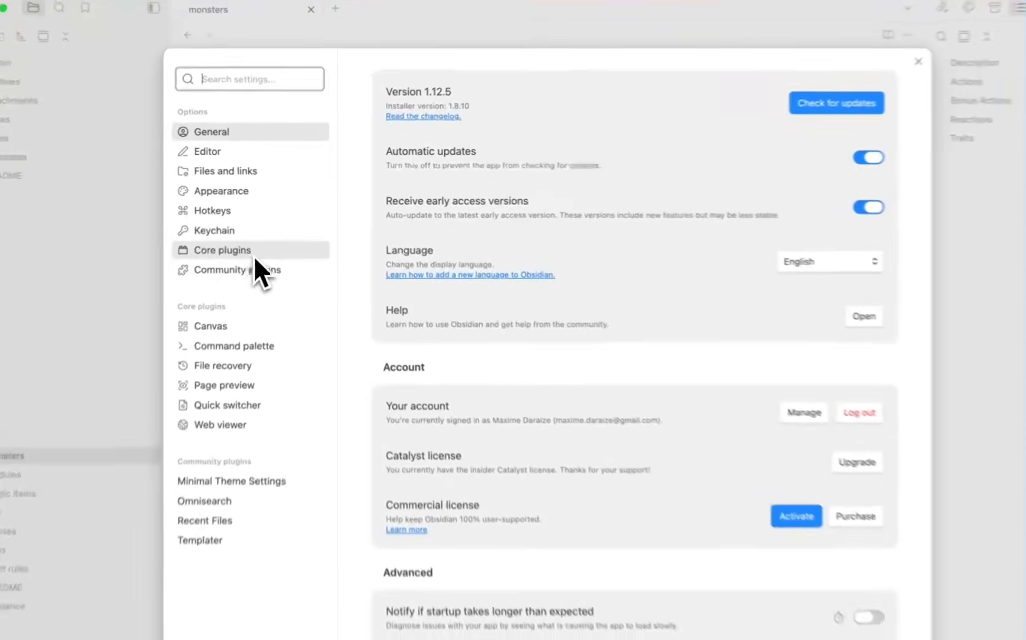
pyautogui.click(263, 240)
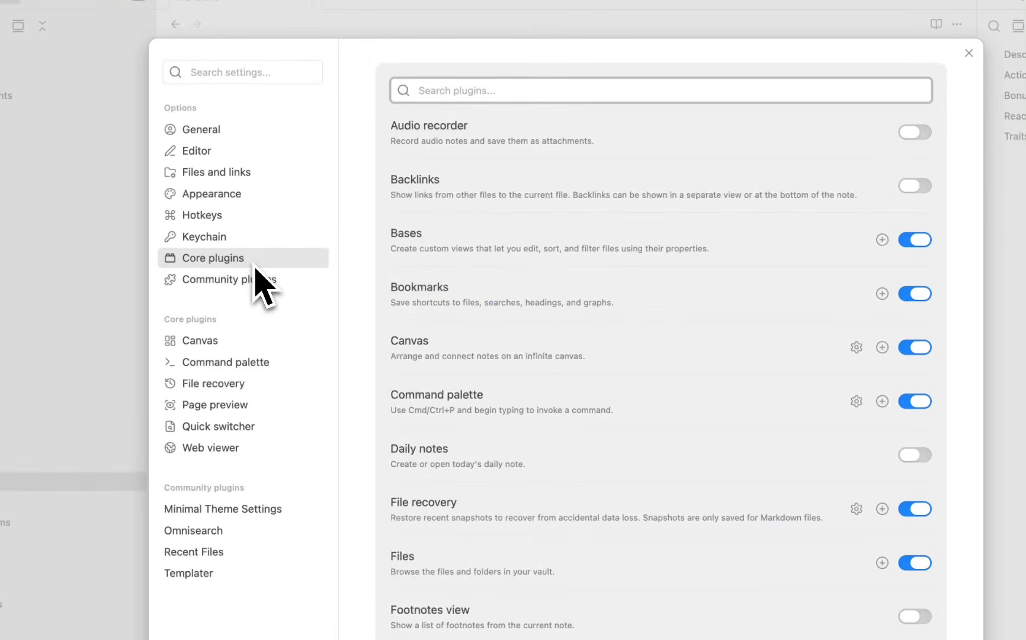
pyautogui.click(260, 282)
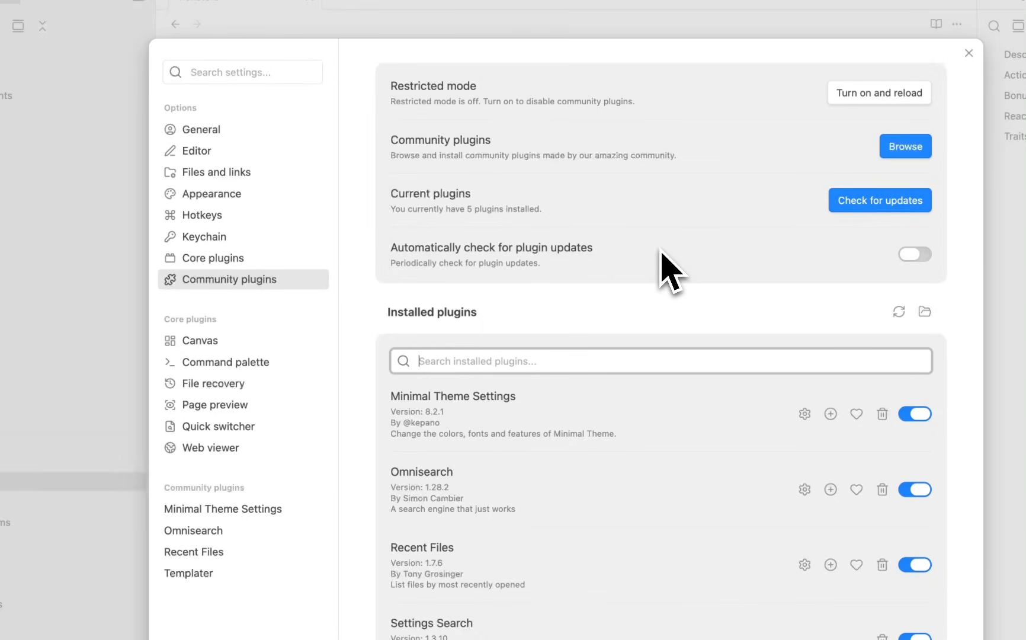
pyautogui.scroll(-2, 670, 273)
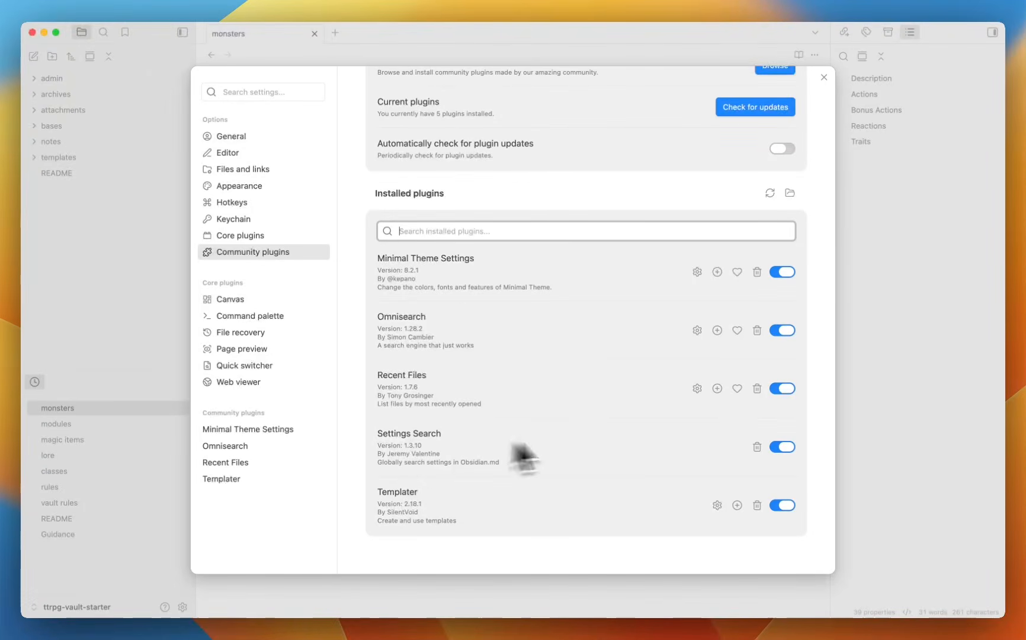
pyautogui.click(261, 94)
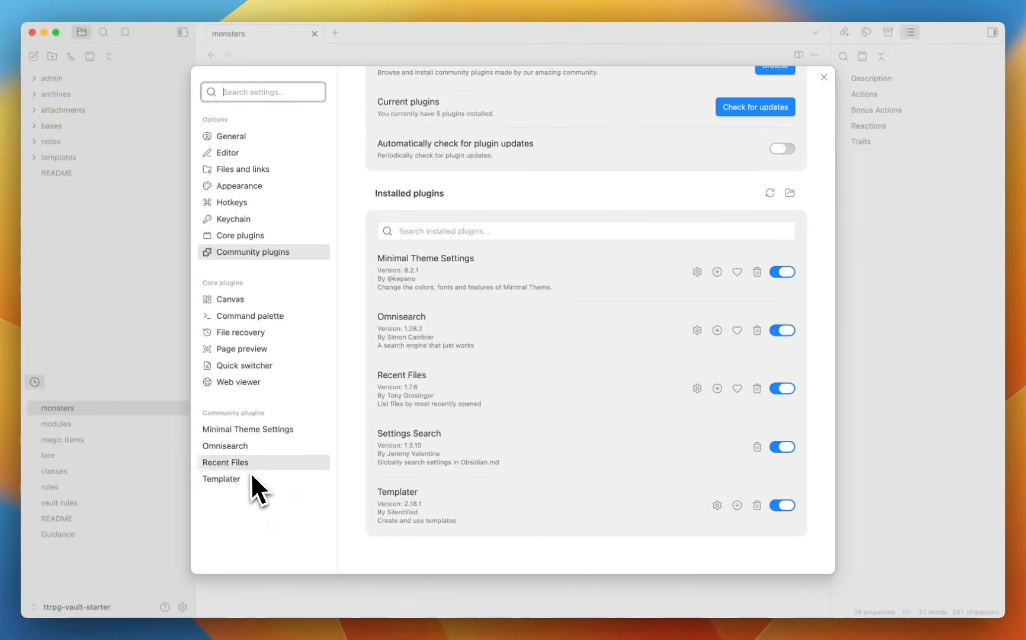
# Look through the Minimal Theme, Omnisearch, Recent Files and Templater plugin settings.
pyautogui.click(271, 431)
pyautogui.click(274, 447)
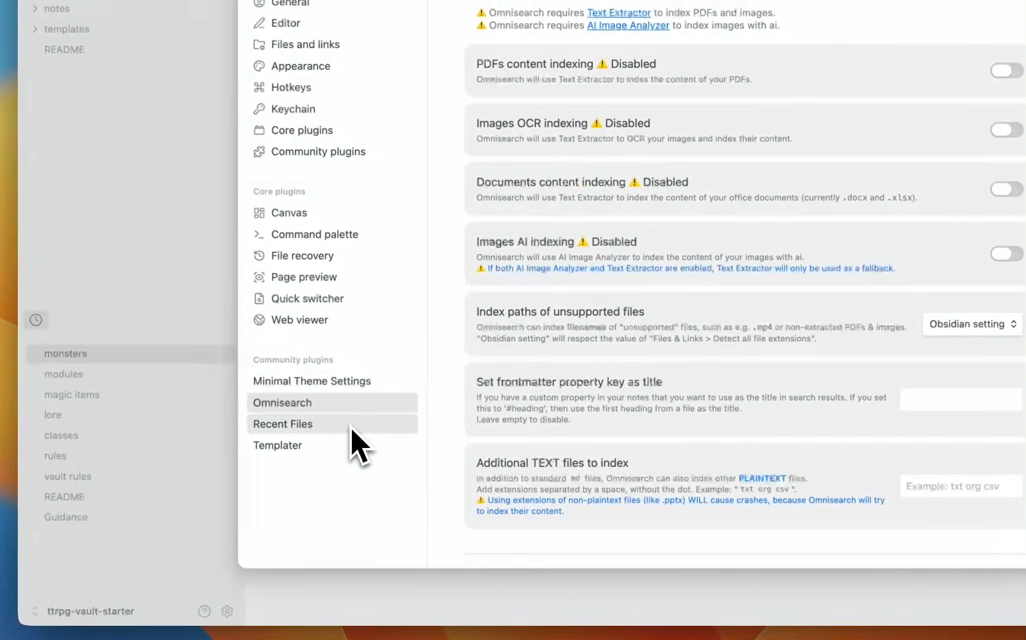
pyautogui.click(351, 428)
pyautogui.click(339, 449)
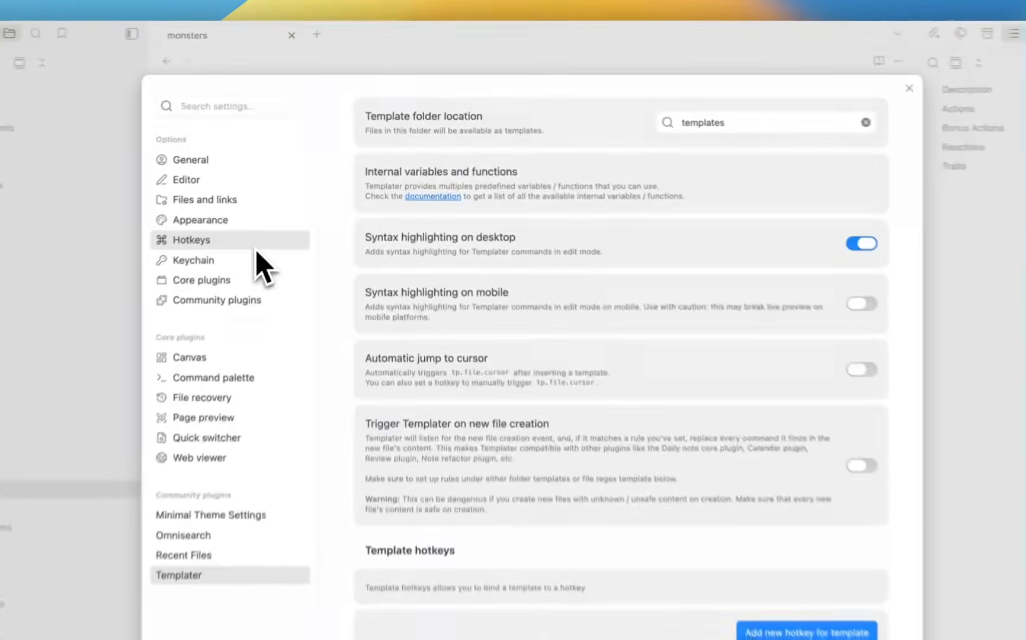
# Filter Hotkeys by ⌘O, then by ⌘N to find Templater: Create new note from template.
pyautogui.click(278, 203)
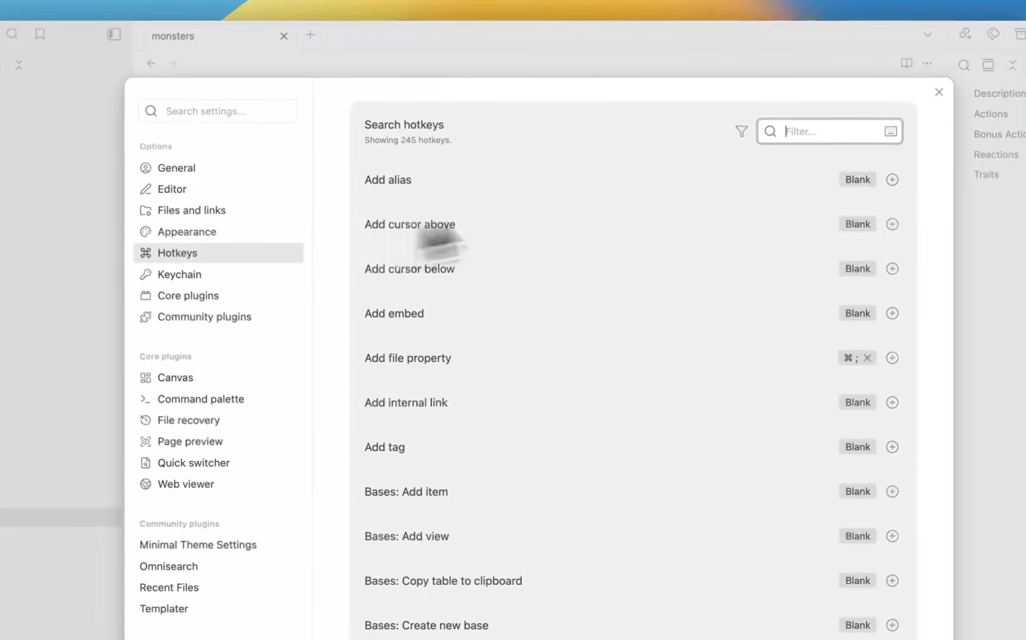
pyautogui.click(739, 133)
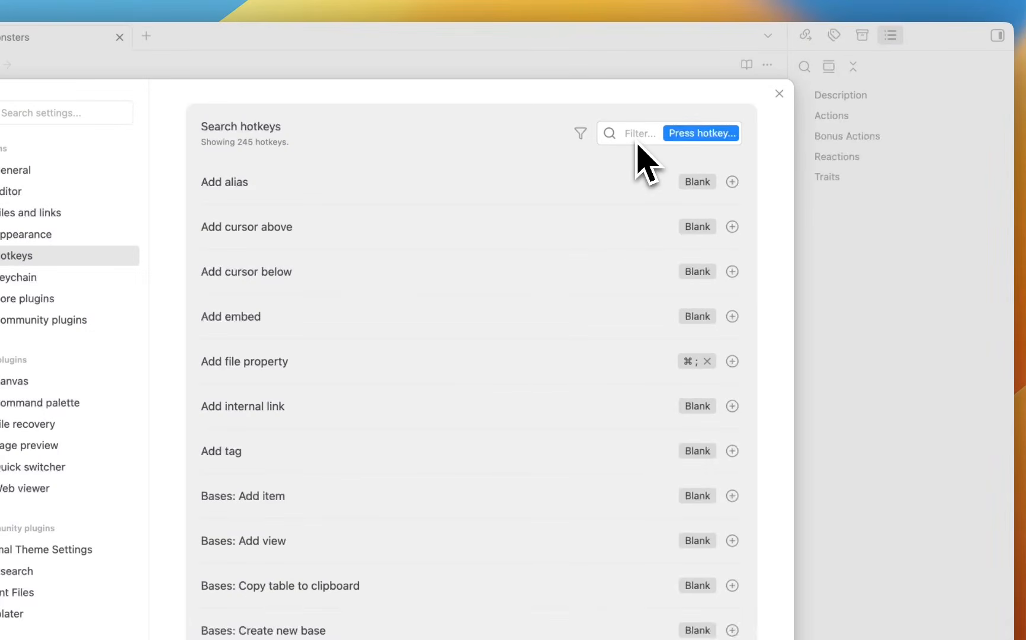
pyautogui.press('super+o')
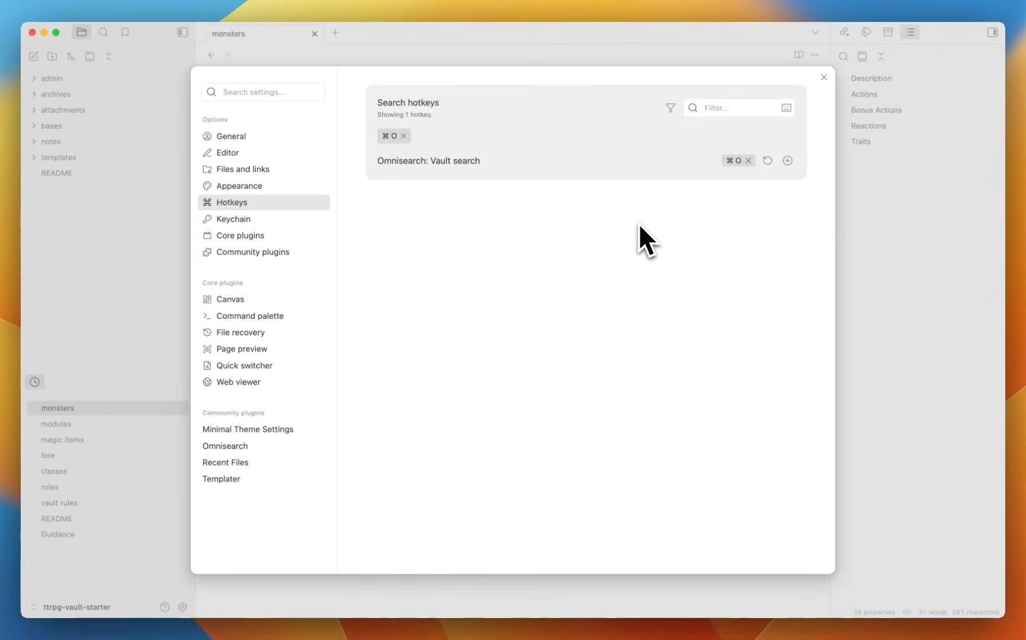
pyautogui.click(705, 109)
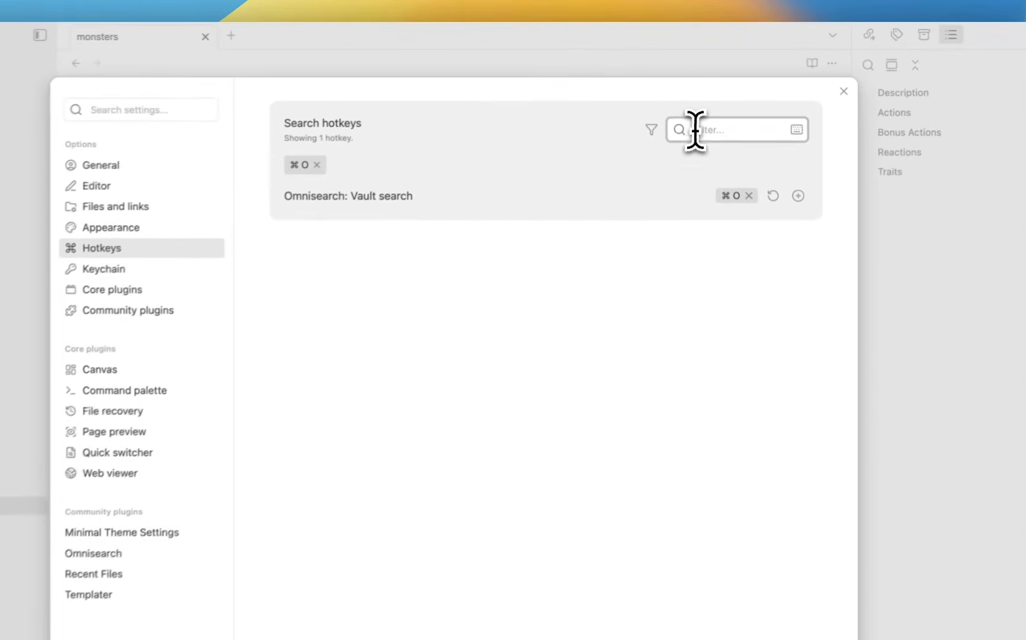
pyautogui.press('super+n')
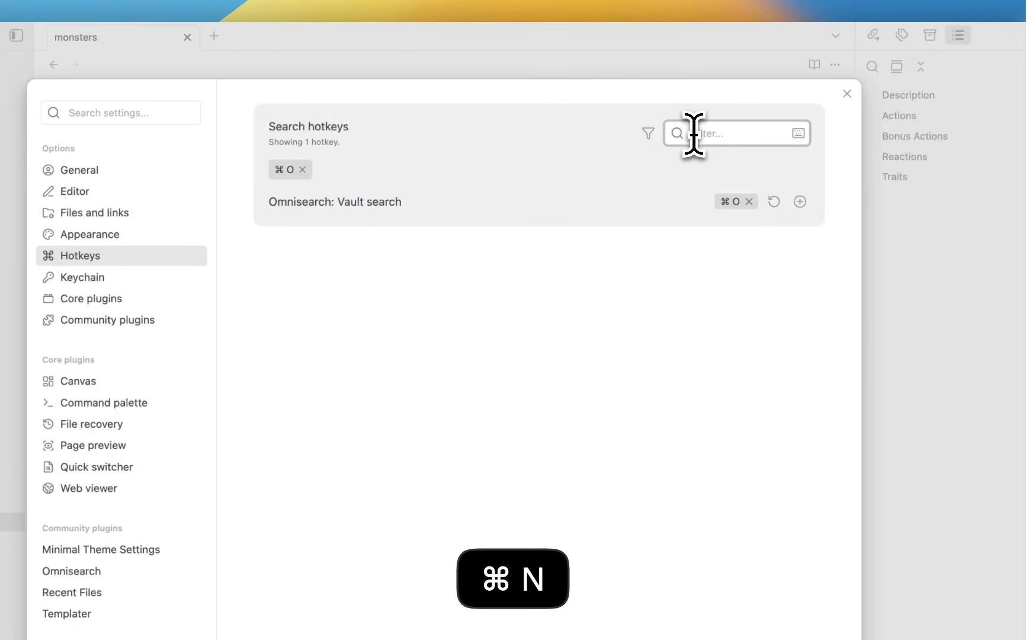
pyautogui.click(798, 132)
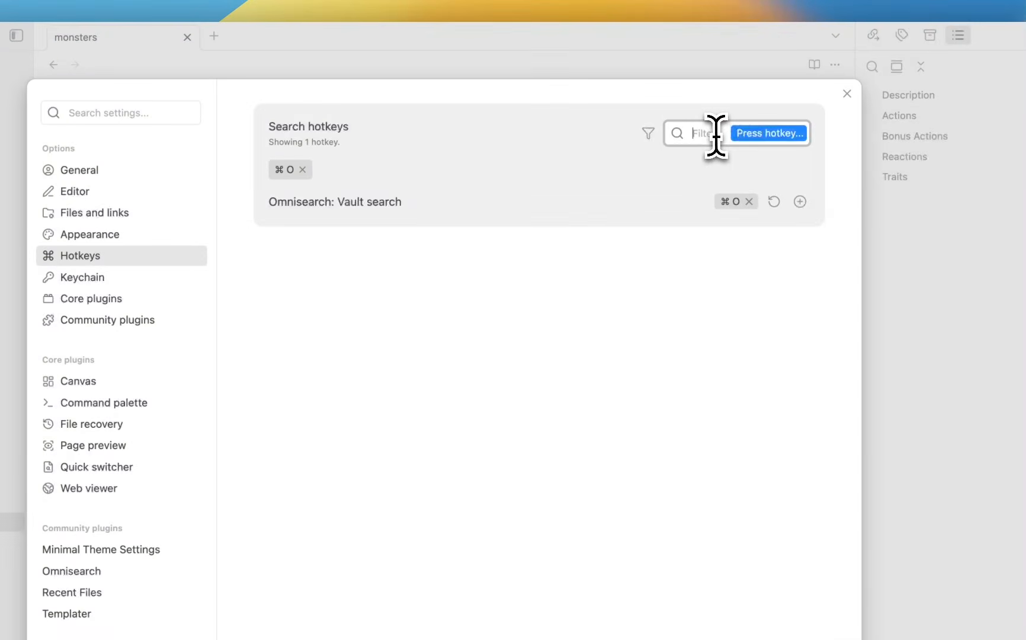
pyautogui.press('super+n')
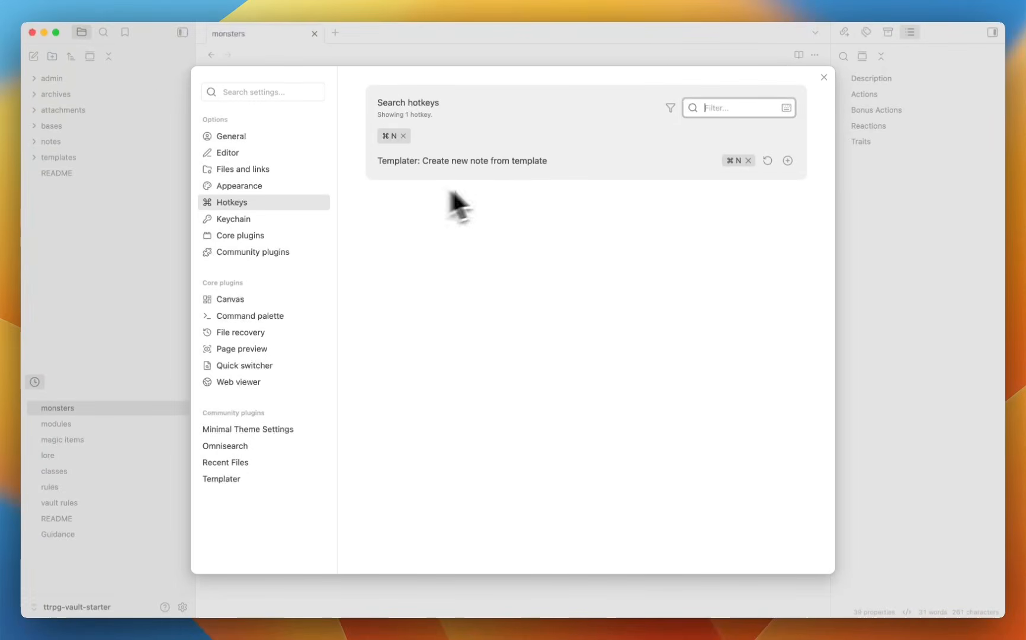
# Close settings and create a new note from the classes template with ⌘N.
pyautogui.click(824, 77)
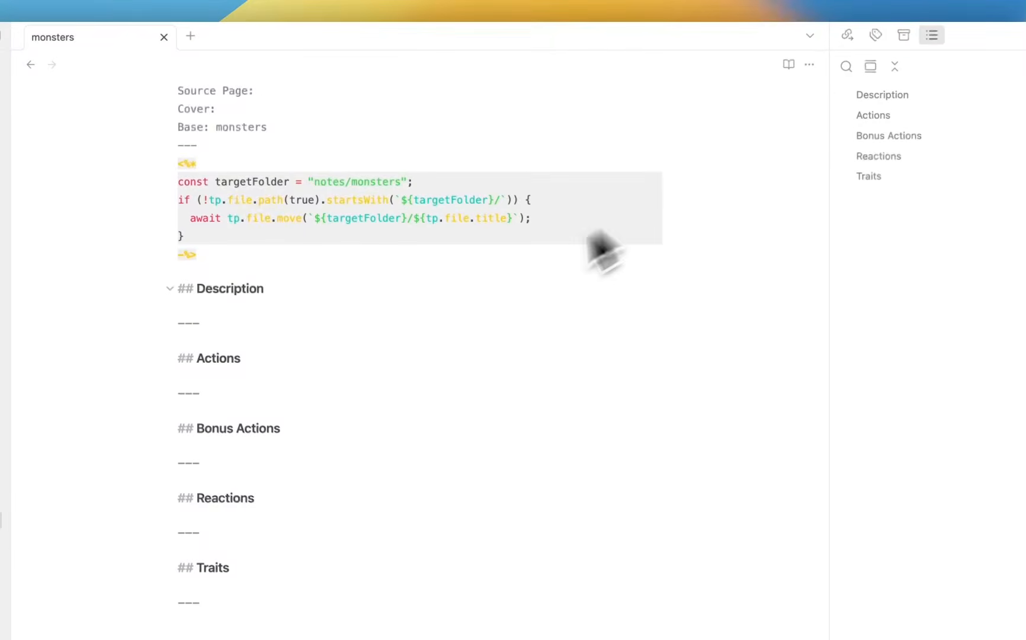
pyautogui.click(794, 67)
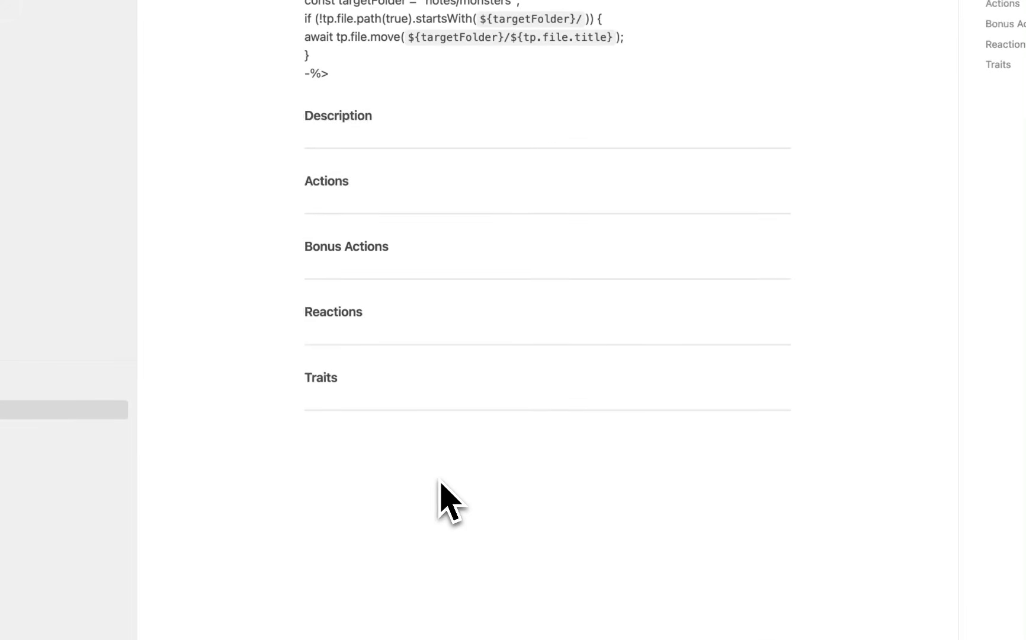
pyautogui.press('super+n')
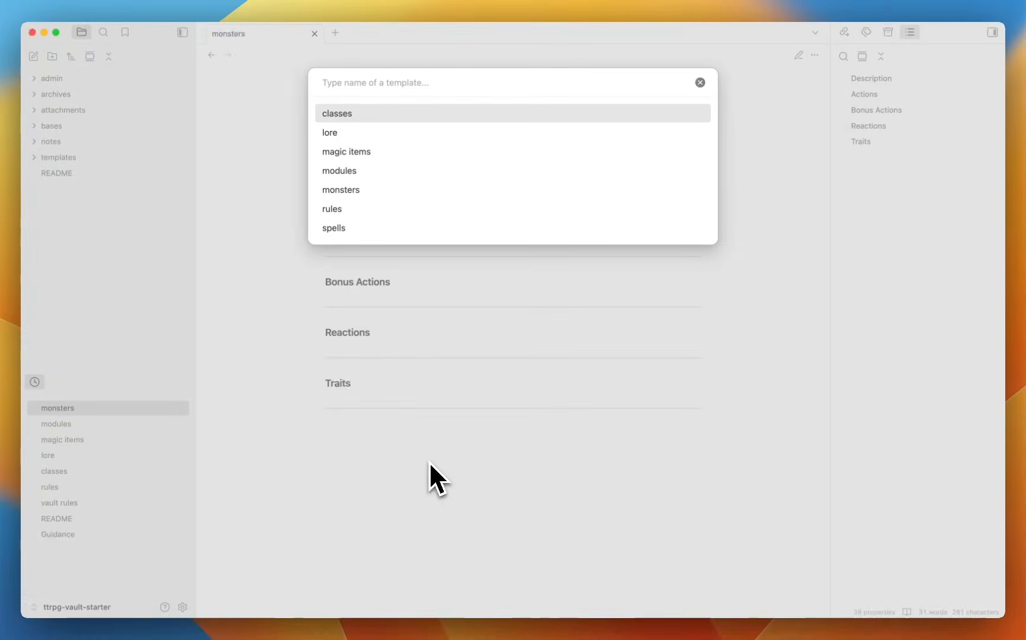
pyautogui.press('Return')
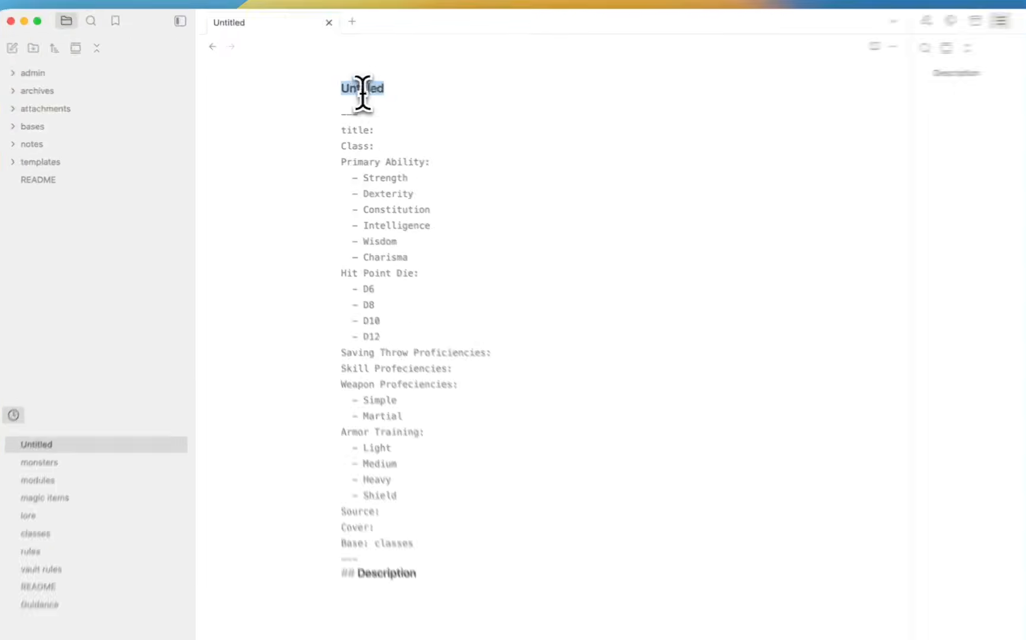
# Name the note Sorcerer and copy Sorcerer into its title property.
pyautogui.write('Sc')
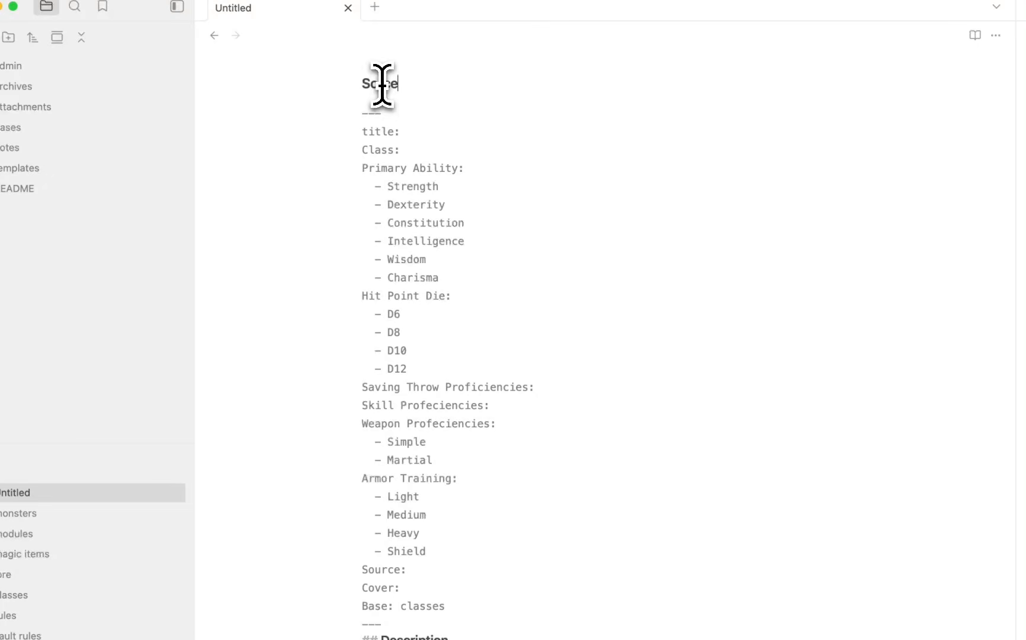
pyautogui.click(426, 143)
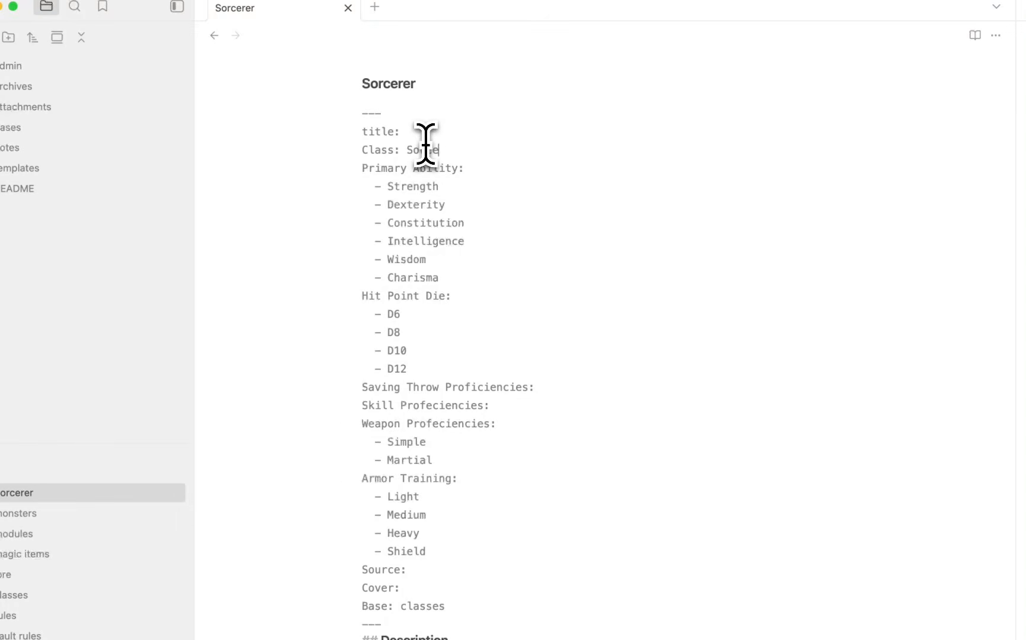
pyautogui.doubleClick(426, 150)
pyautogui.press('super+c')
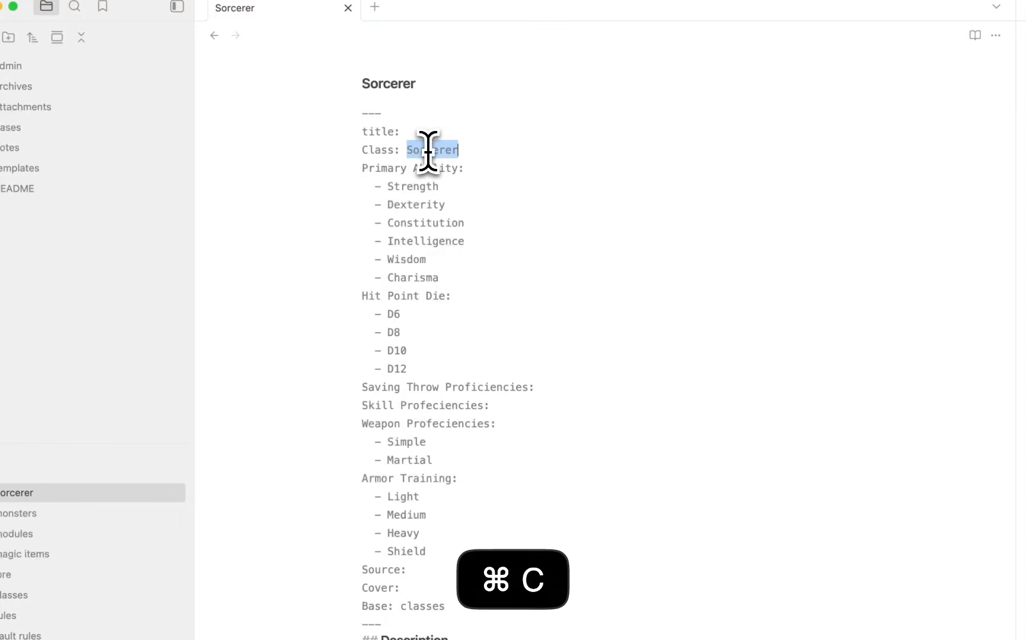
pyautogui.click(422, 131)
pyautogui.press('super+v')
pyautogui.click(400, 132)
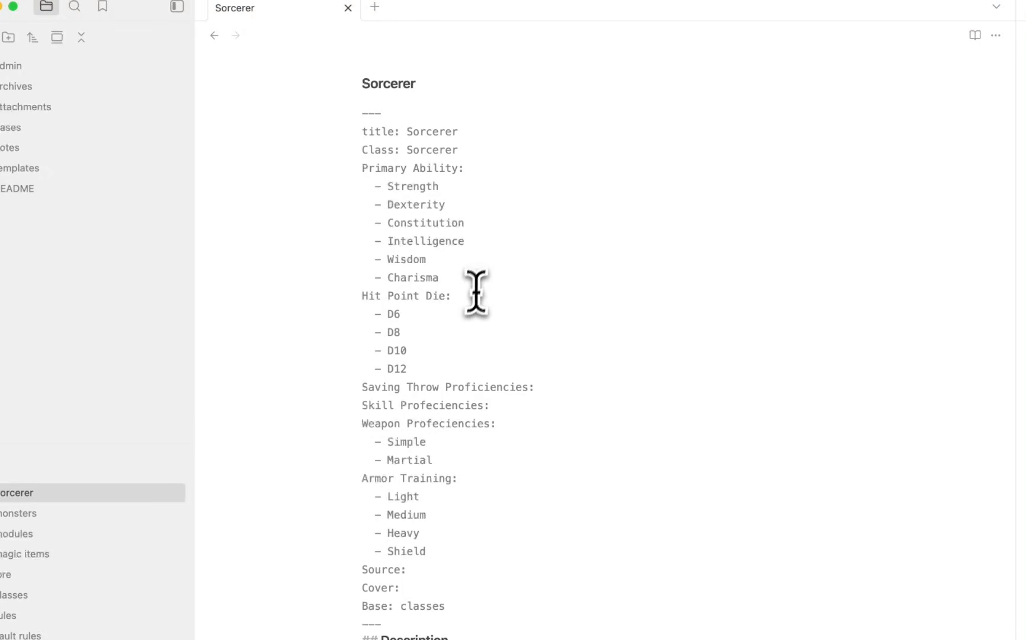
# Delete unused options, keeping D6, Charisma, Simple weapons and Light armor.
pyautogui.moveTo(430, 359); pyautogui.dragTo(320, 331)
pyautogui.press('BackSpace')
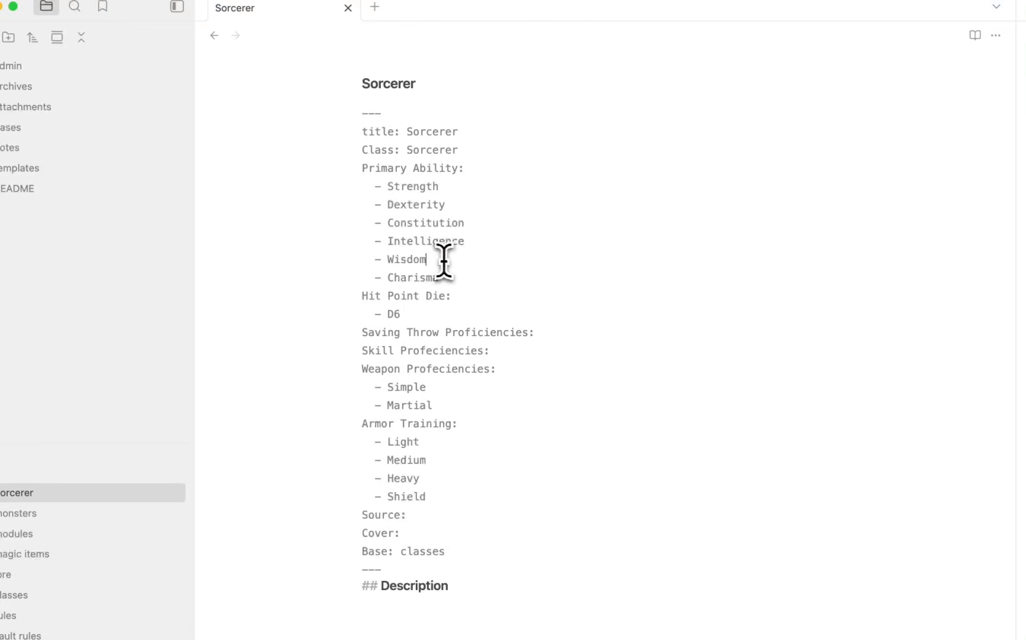
pyautogui.moveTo(442, 264); pyautogui.dragTo(300, 195)
pyautogui.press('BackSpace')
pyautogui.press('BackSpace')
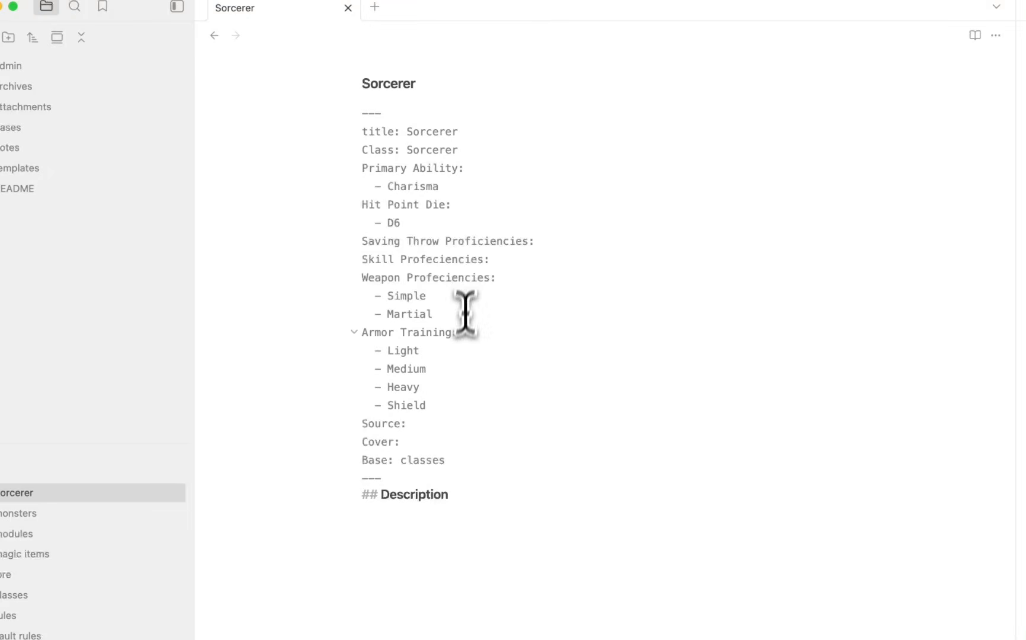
pyautogui.moveTo(466, 313); pyautogui.dragTo(252, 316)
pyautogui.press('BackSpace')
pyautogui.press('BackSpace')
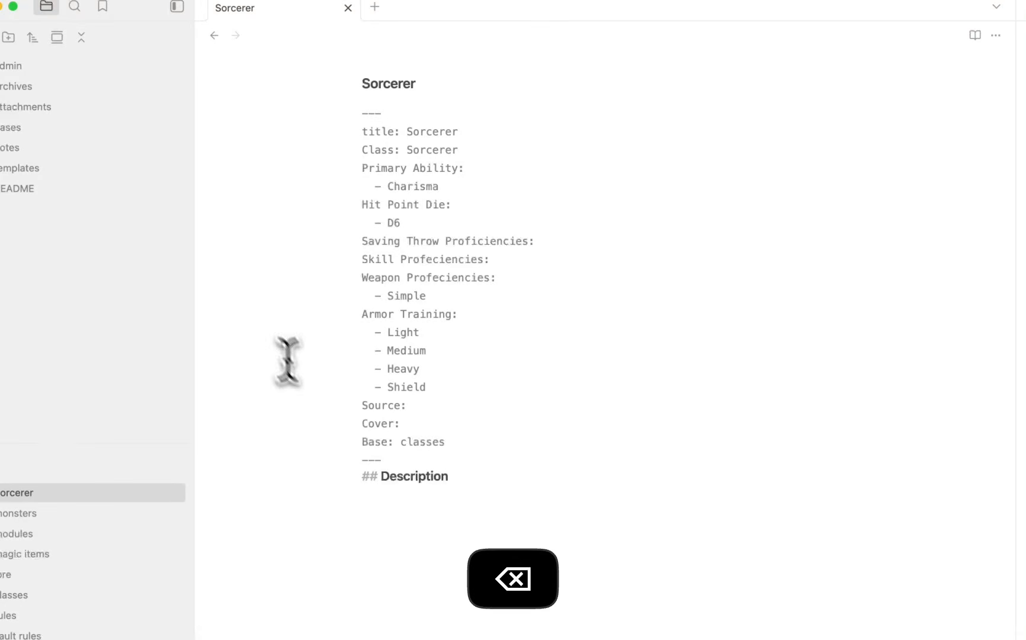
pyautogui.moveTo(435, 390); pyautogui.dragTo(234, 346)
pyautogui.press('BackSpace')
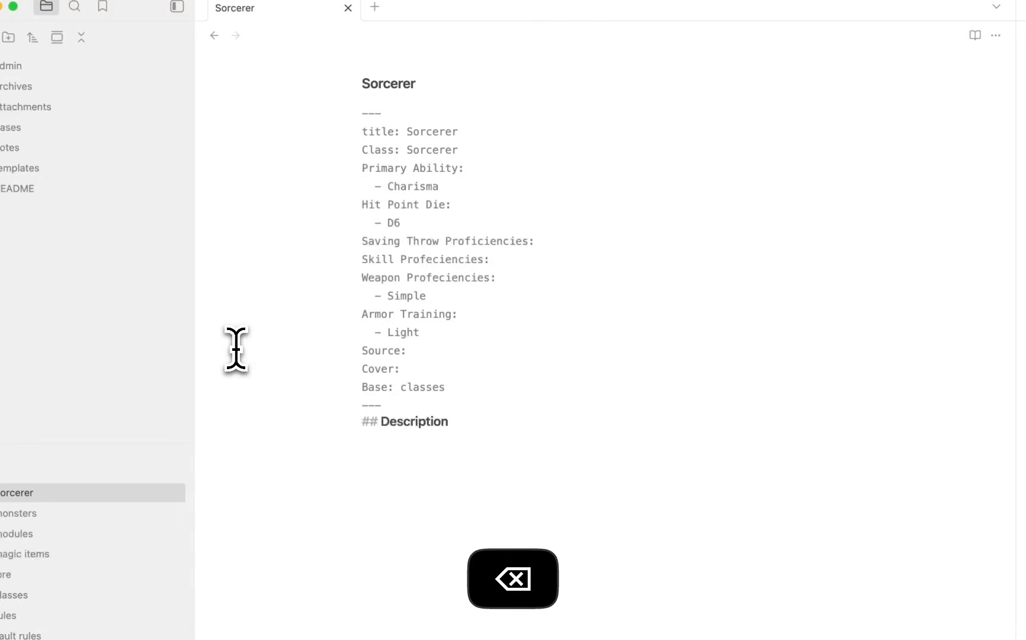
# Set Source to PHB 2024 and write 'I like the class' under Description.
pyautogui.click(431, 352)
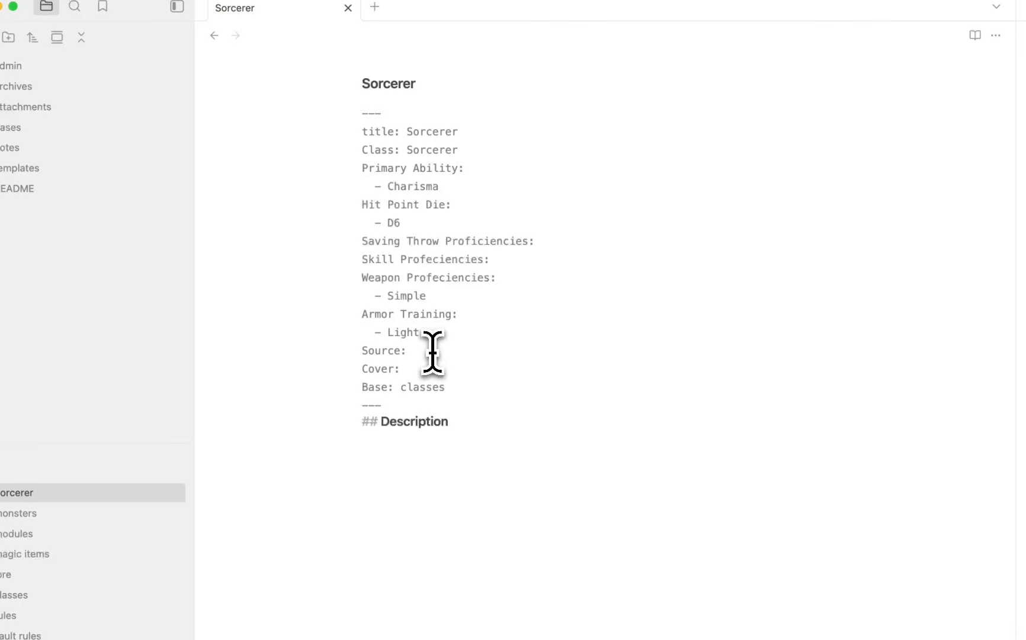
pyautogui.write('PHB 202')
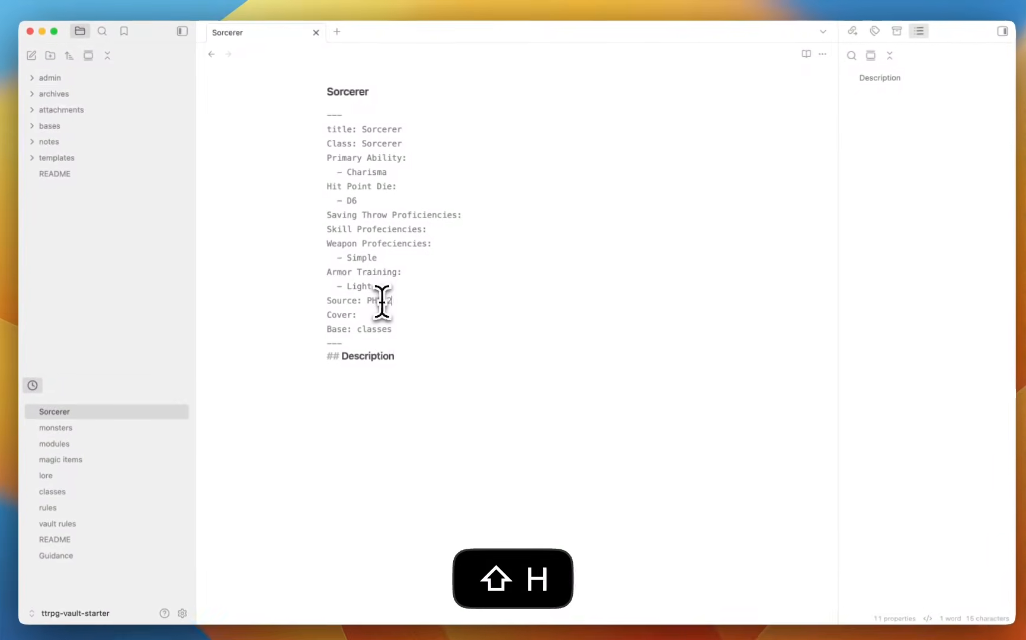
pyautogui.write('4')
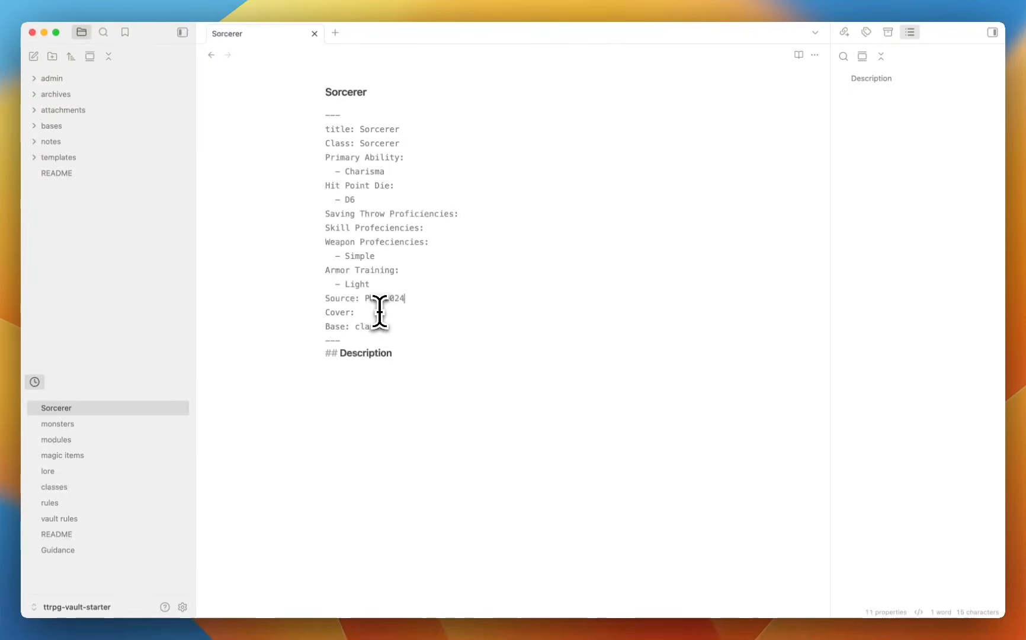
pyautogui.click(442, 353)
pyautogui.press('Return')
pyautogui.press('Return')
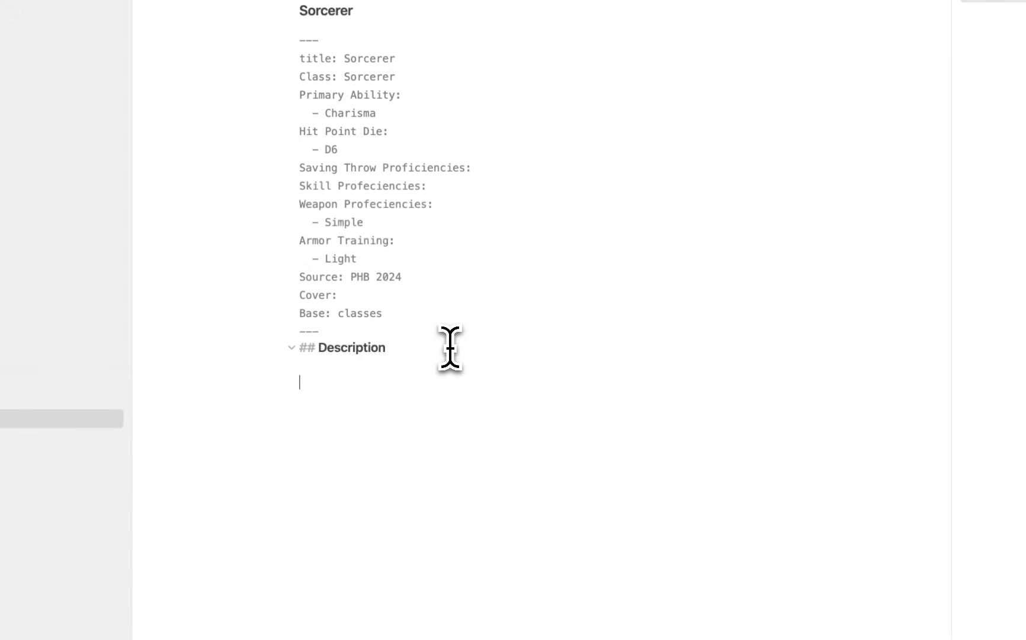
pyautogui.write('I like the class')
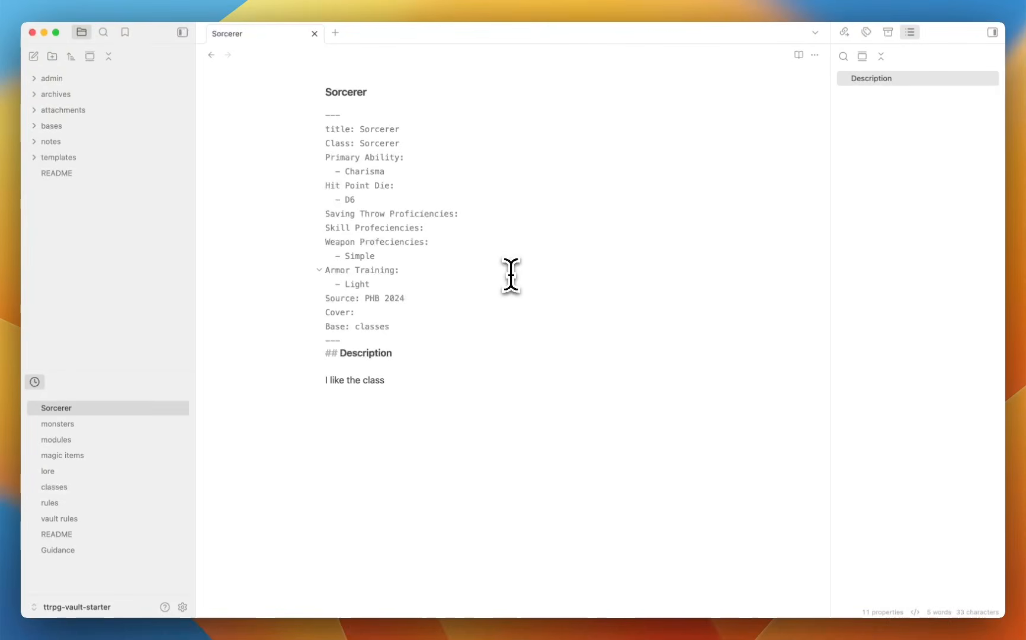
pyautogui.click(82, 143)
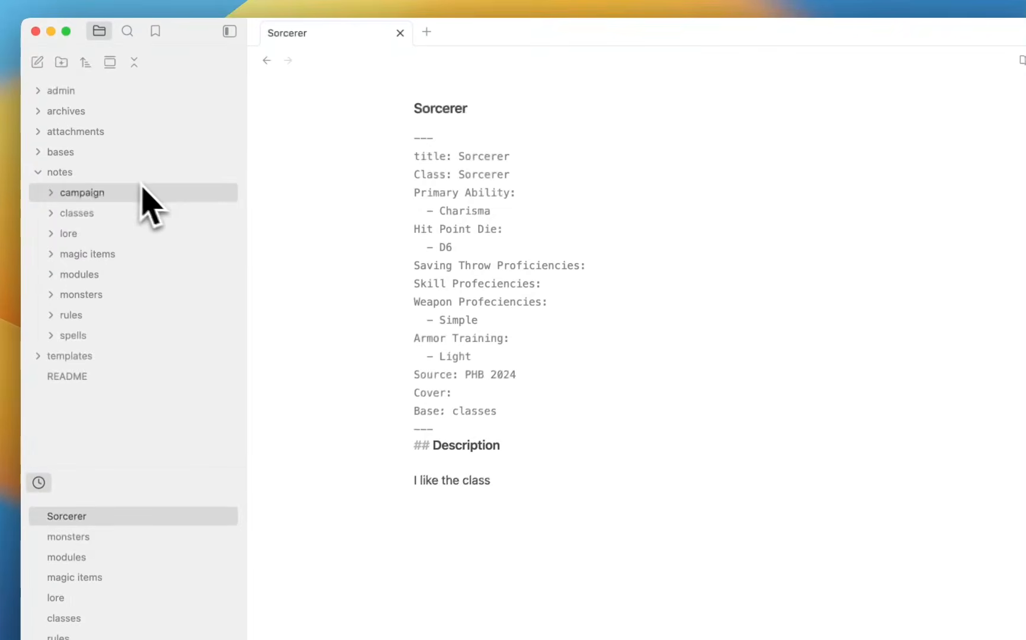
pyautogui.click(157, 213)
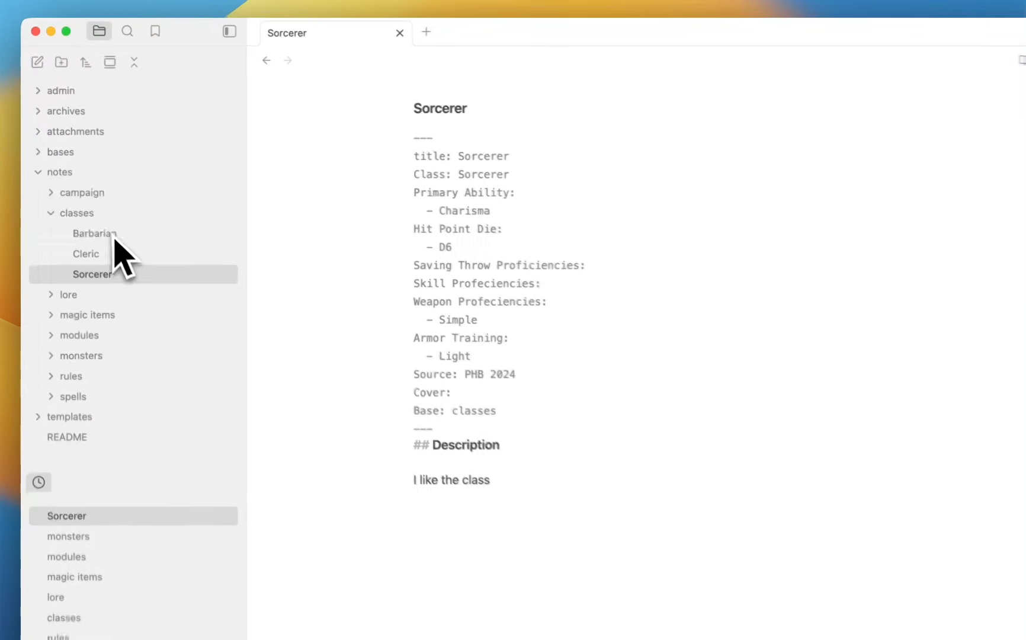
pyautogui.keyDown('super'); pyautogui.click(131, 254); pyautogui.keyUp('super')
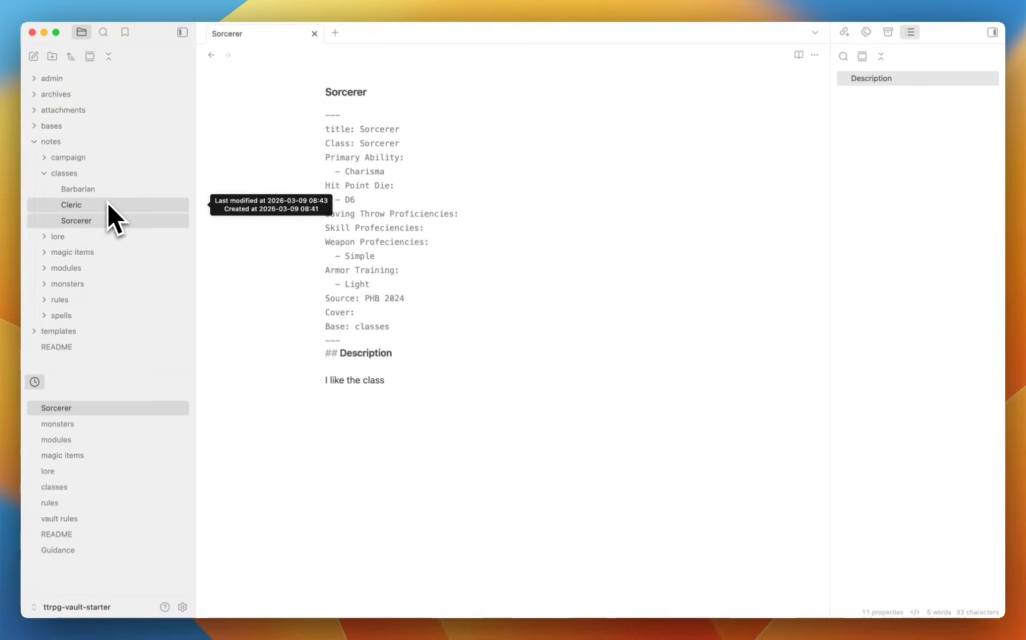
pyautogui.click(799, 55)
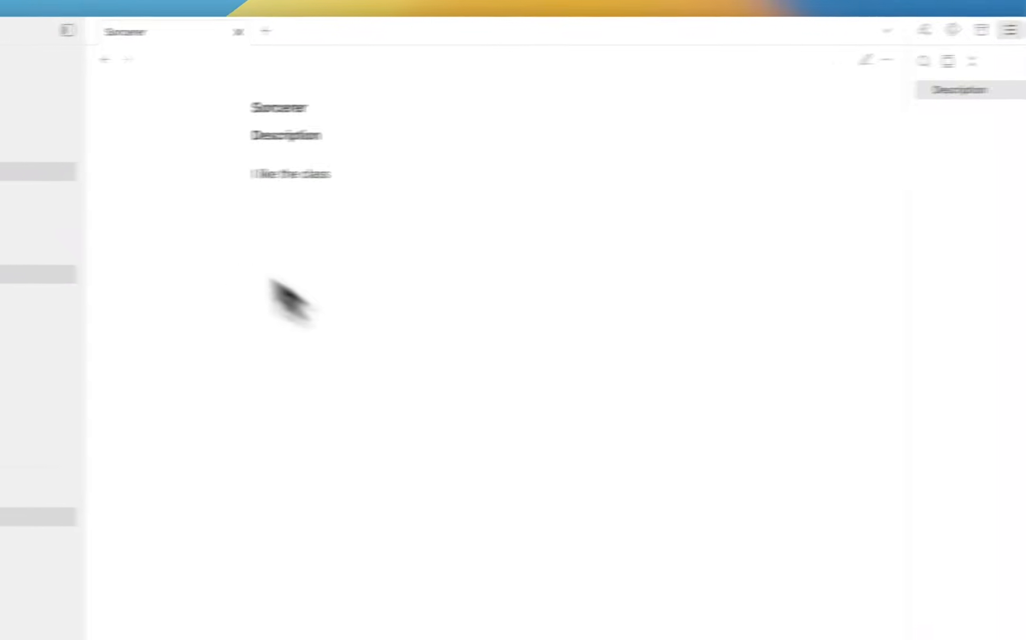
# Open the Barbarian note and read through its features table and Level 1–20 feature sections.
pyautogui.click(124, 226)
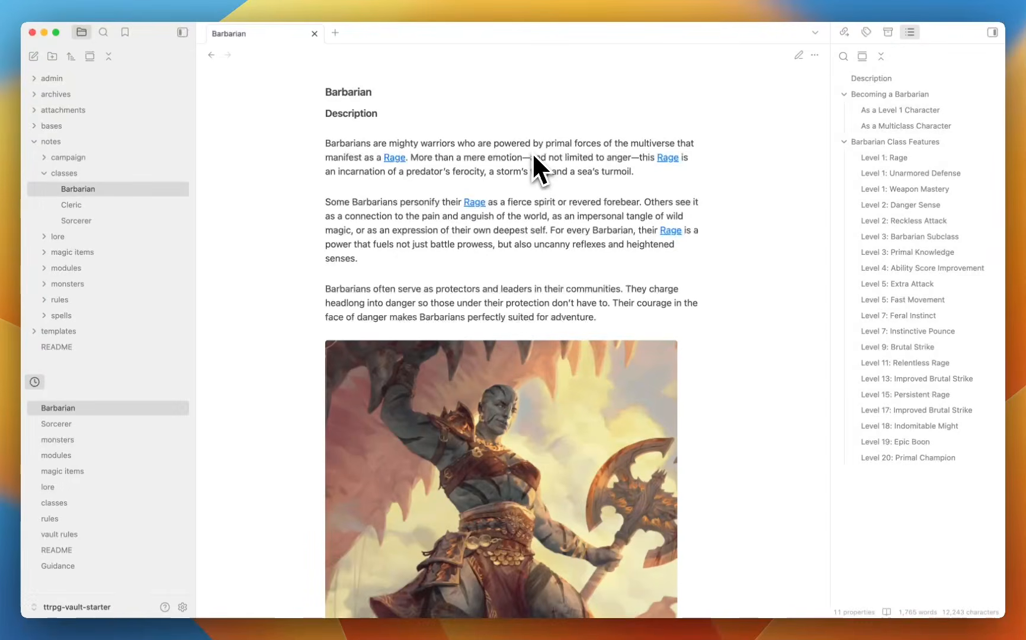
pyautogui.scroll(-10, 532, 152)
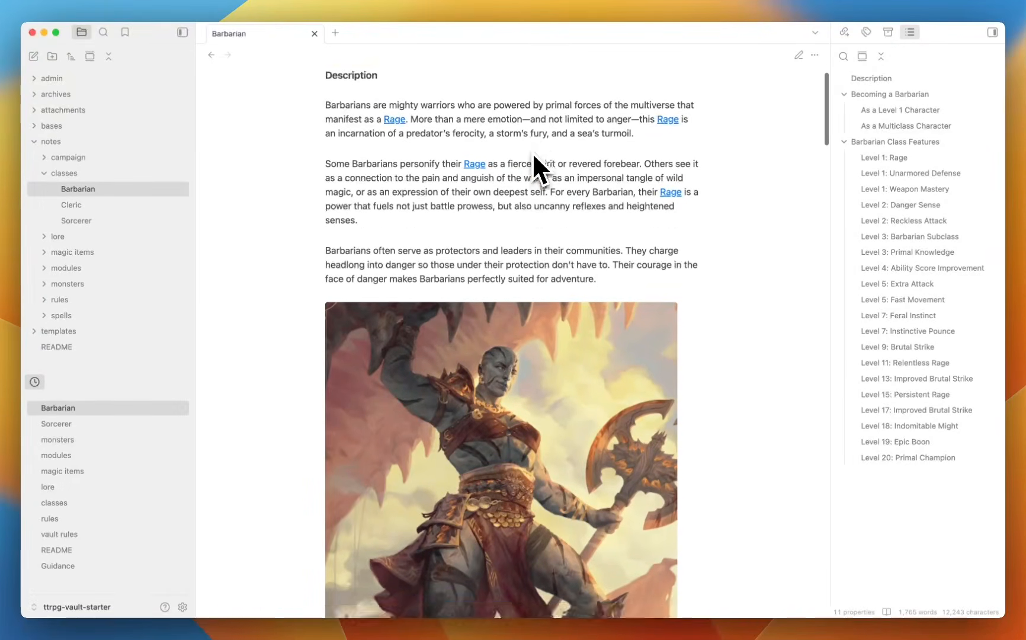
pyautogui.scroll(-15, 532, 152)
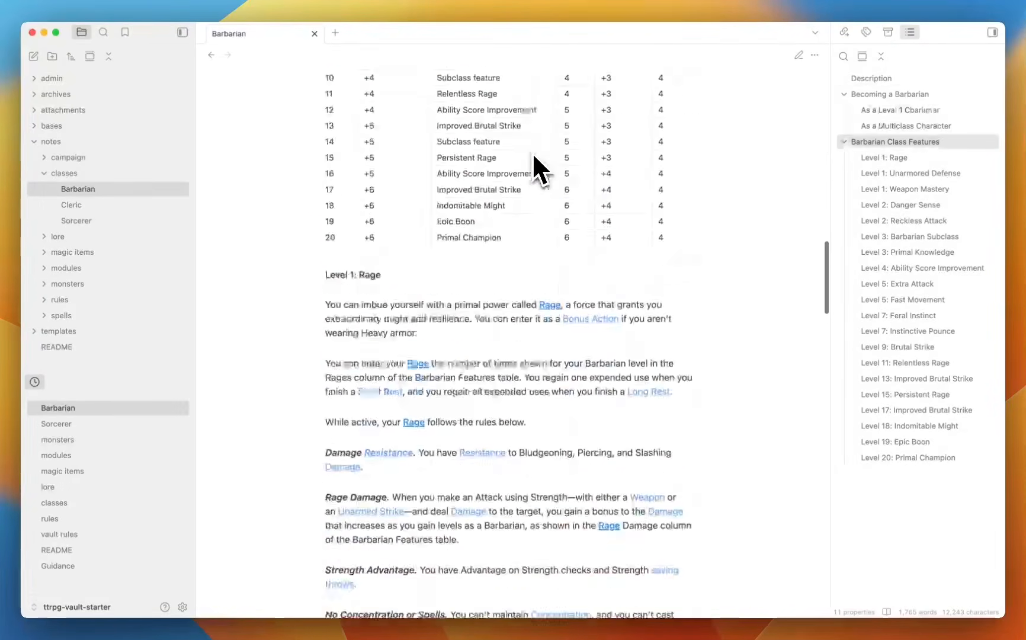
pyautogui.scroll(15, 532, 152)
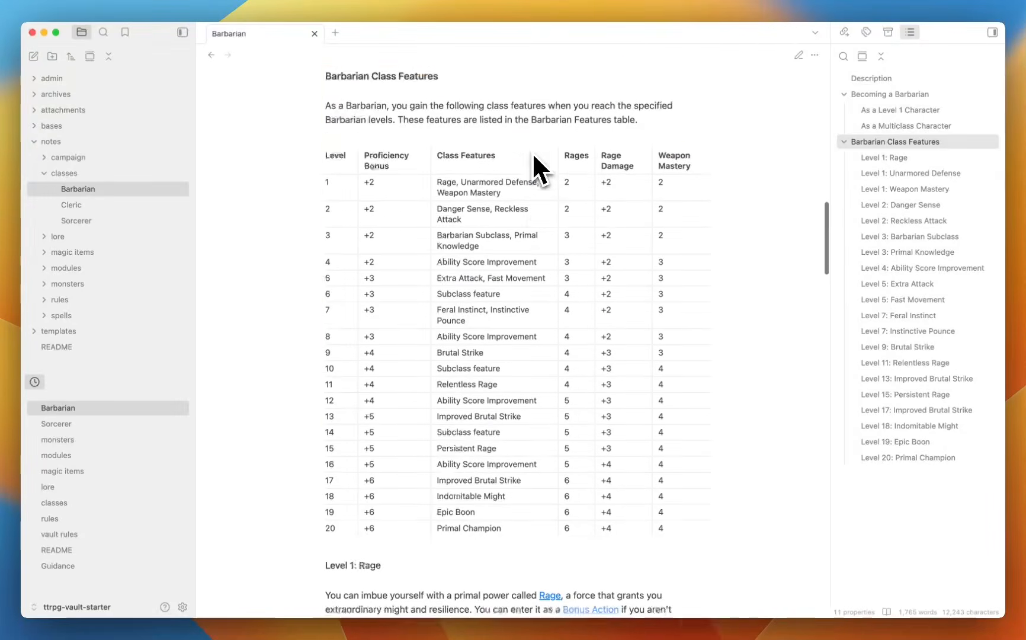
pyautogui.scroll(-7, 532, 152)
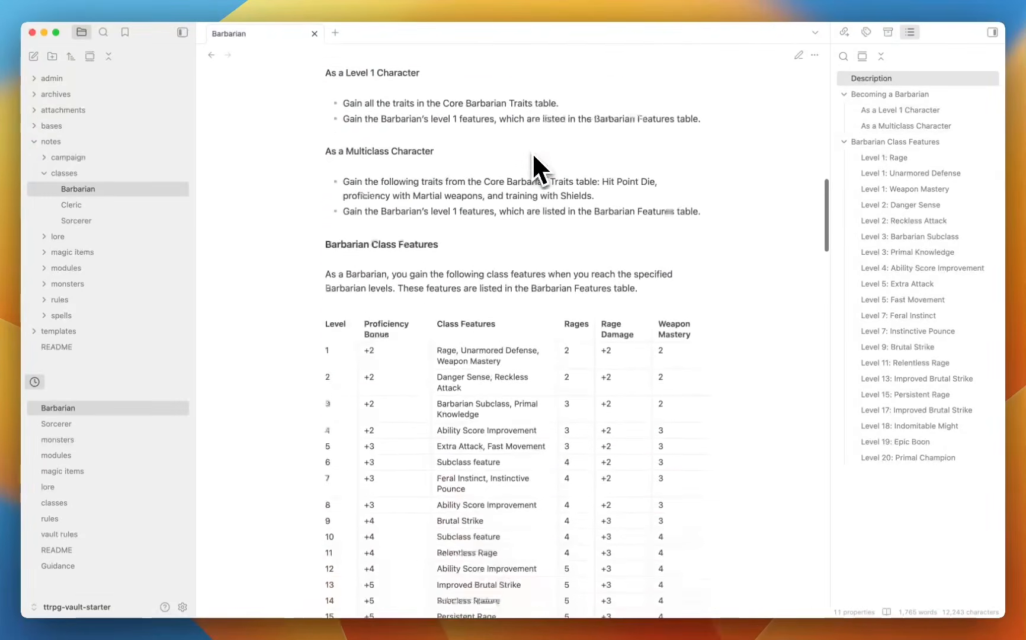
pyautogui.scroll(10, 532, 152)
pyautogui.scroll(-15, 532, 151)
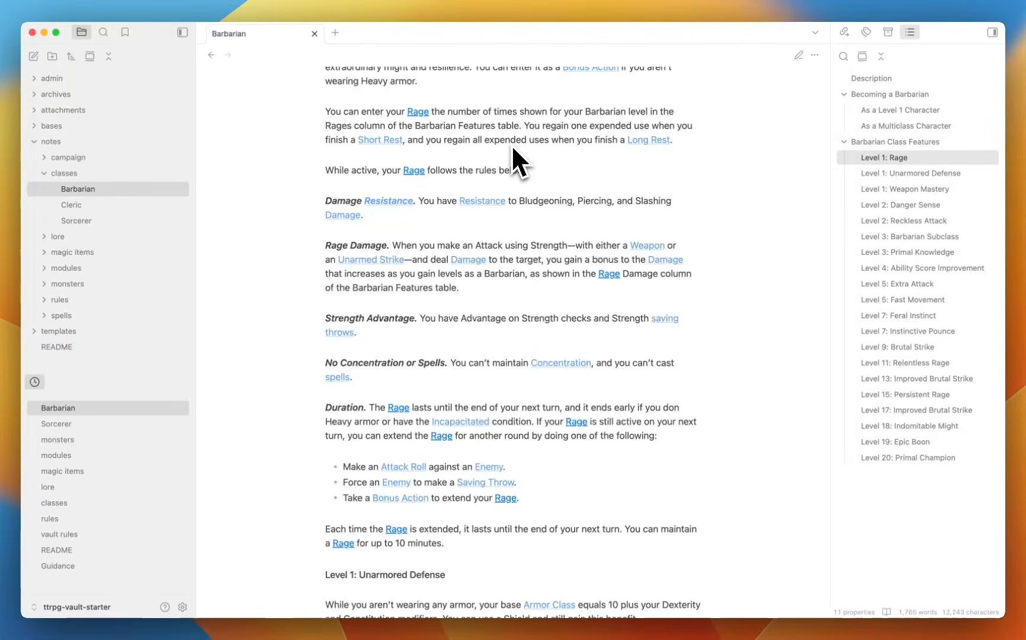
pyautogui.scroll(2, 513, 150)
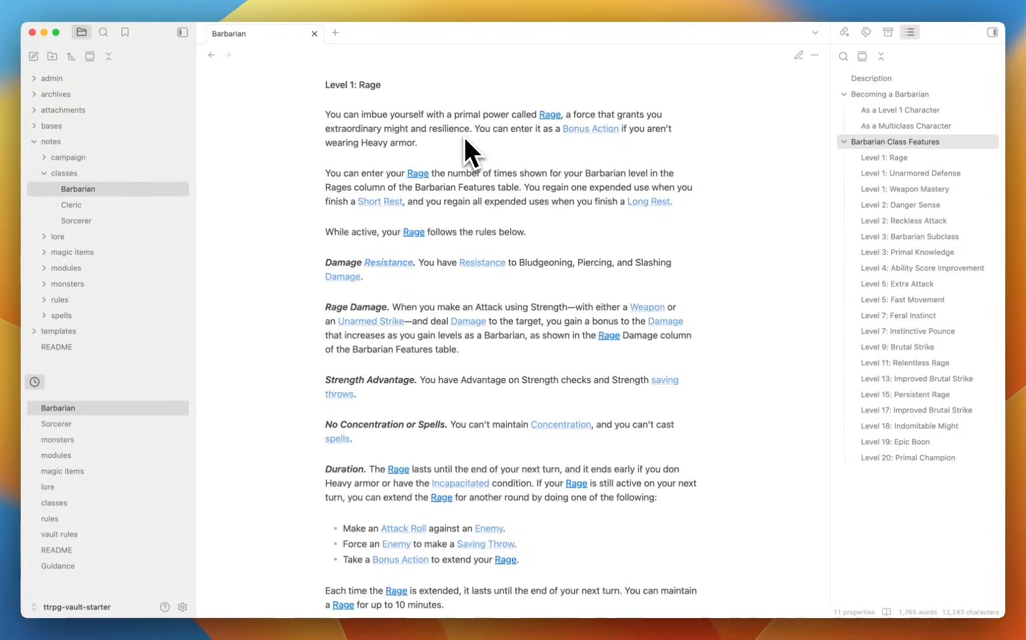
pyautogui.scroll(-8, 465, 139)
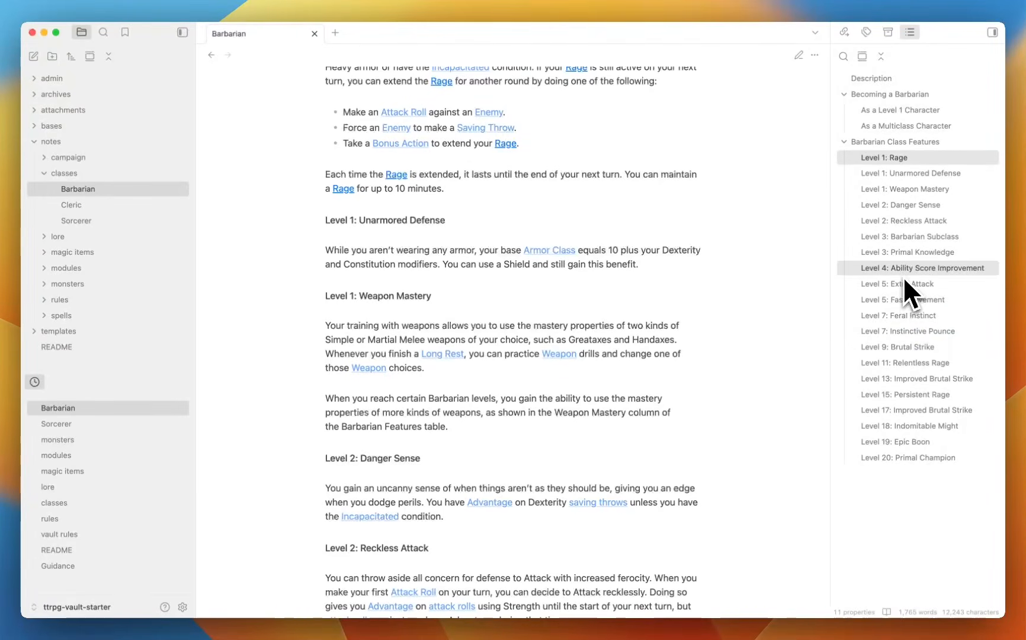
pyautogui.moveTo(902, 255)
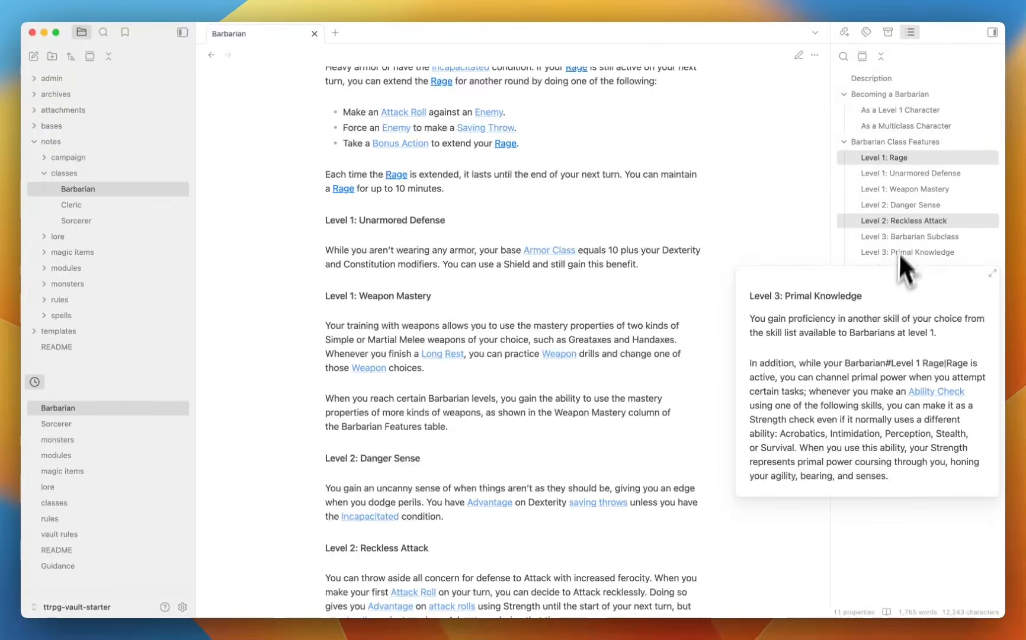
pyautogui.scroll(-8, 720, 256)
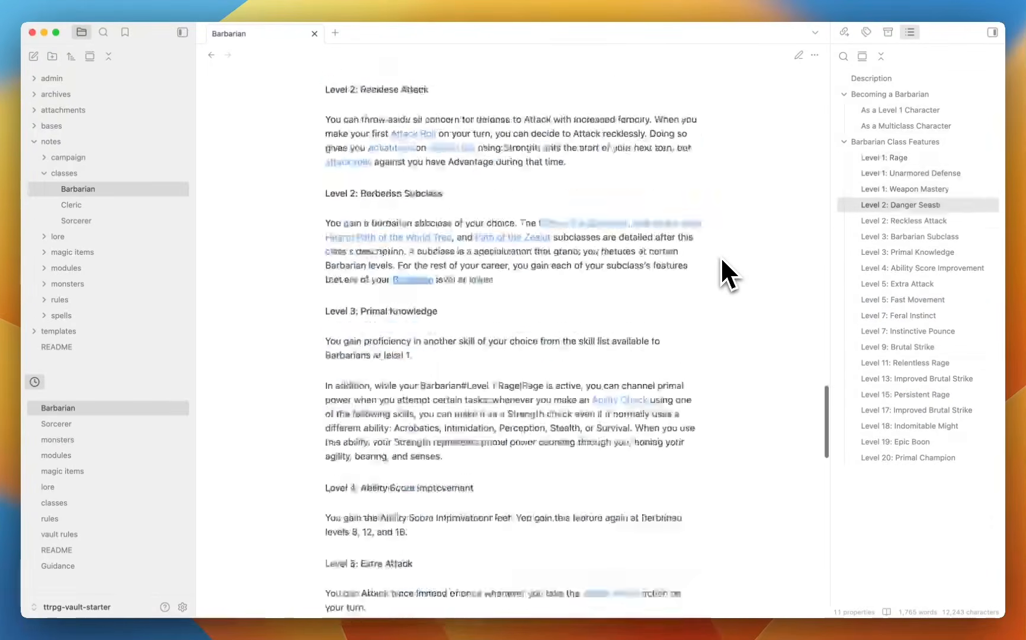
pyautogui.scroll(-8, 721, 260)
pyautogui.scroll(15, 722, 259)
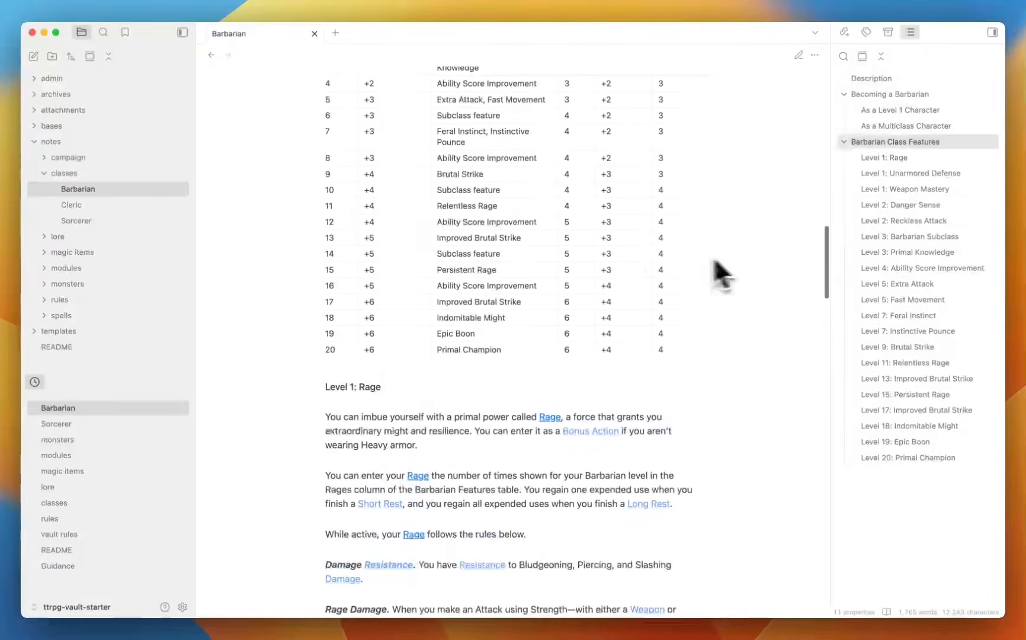
pyautogui.scroll(15, 291, 195)
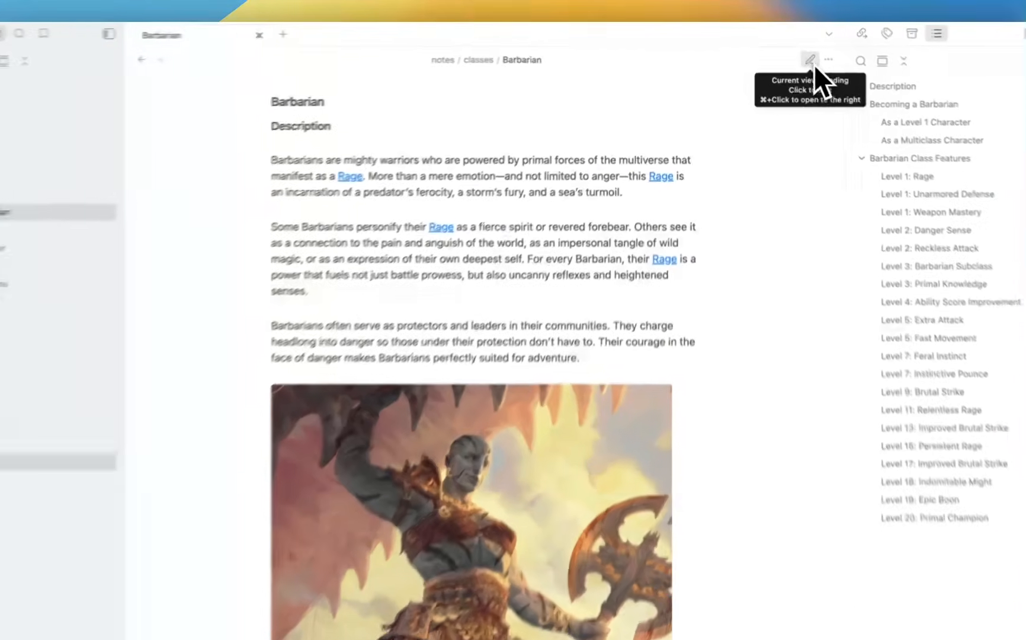
# Show the Barbarian note's frontmatter in source mode, then collapse notes and expand bases.
pyautogui.click(800, 56)
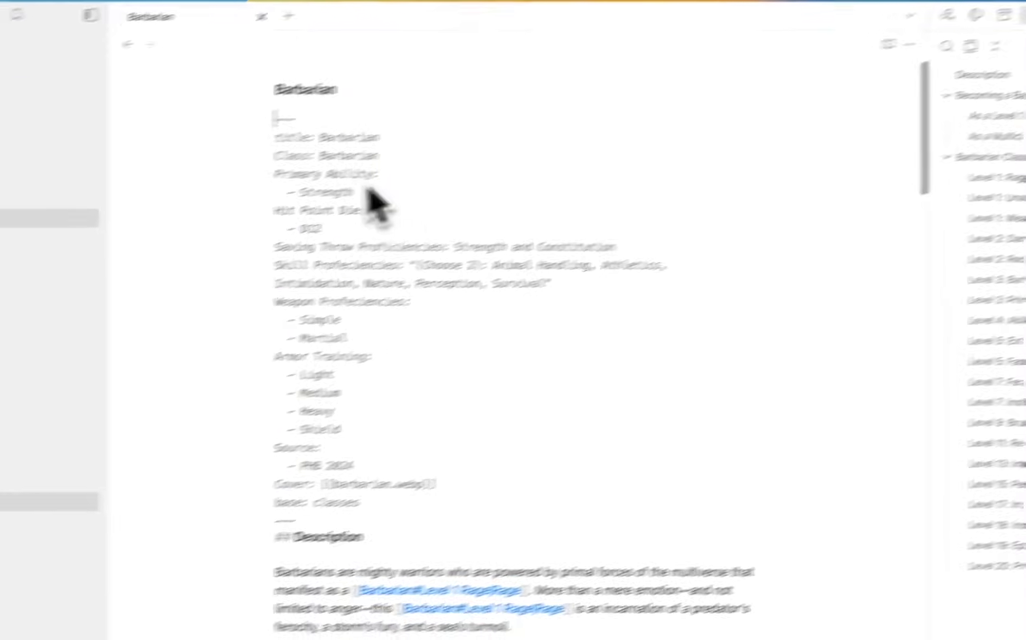
pyautogui.moveTo(269, 139); pyautogui.dragTo(402, 416)
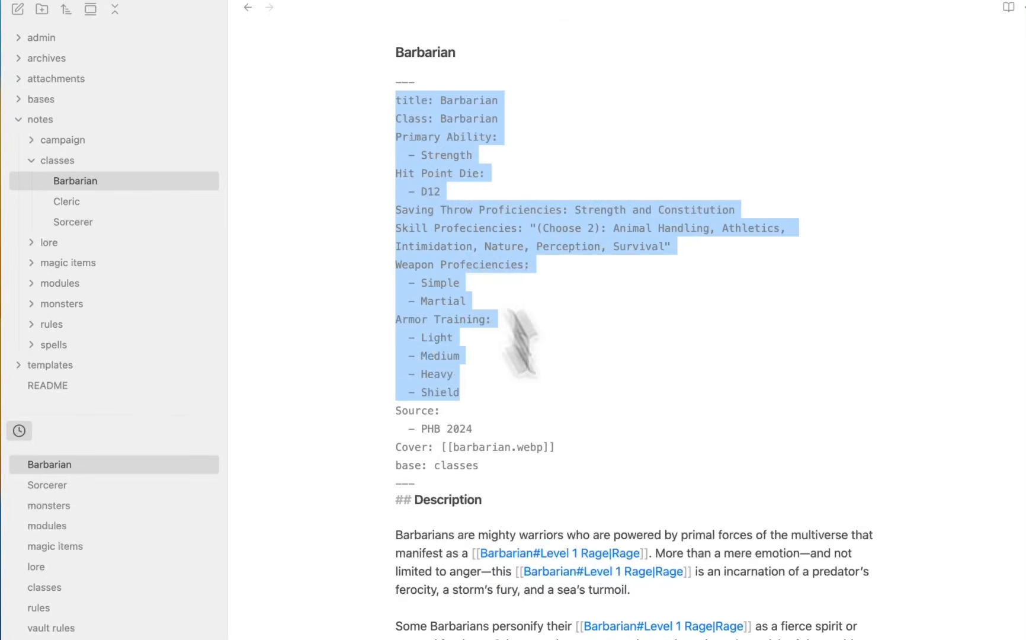
pyautogui.moveTo(522, 343); pyautogui.dragTo(581, 471)
pyautogui.click(584, 472)
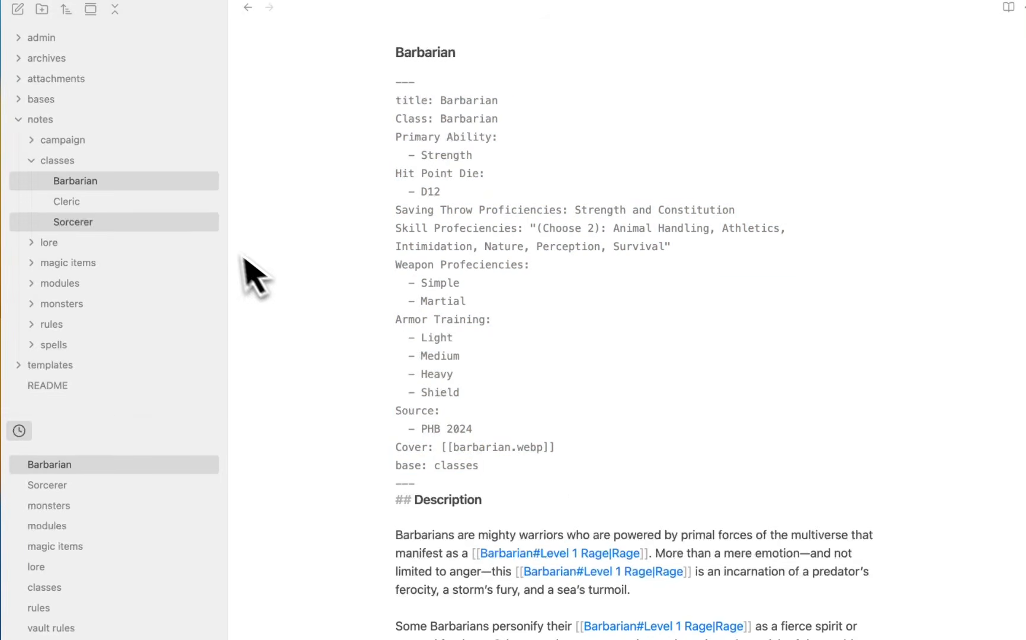
pyautogui.click(56, 122)
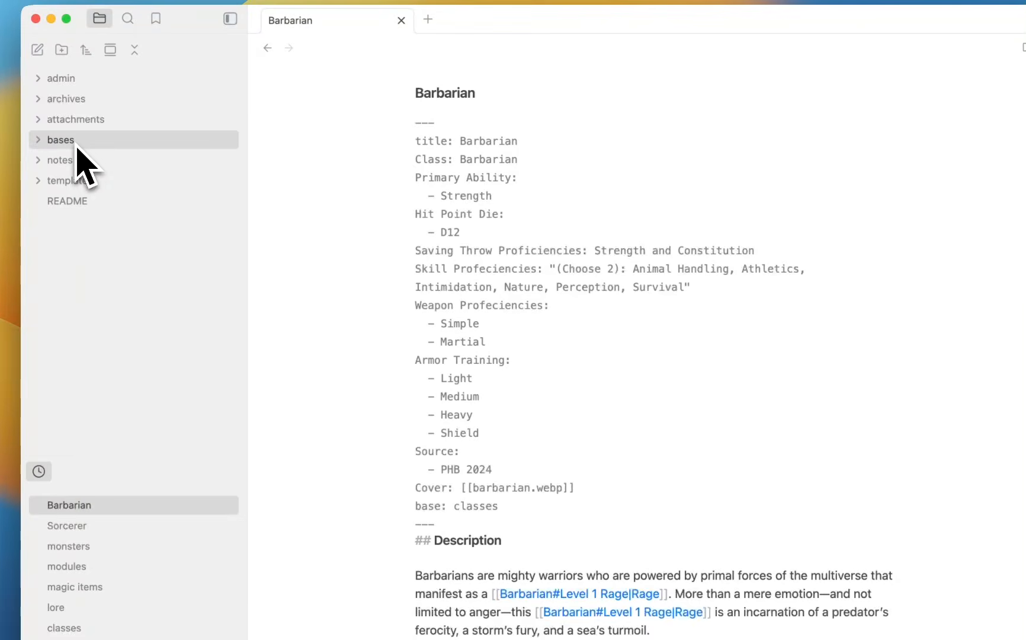
pyautogui.click(76, 141)
# Open the classes base table and explore its filter sections and views list.
pyautogui.click(144, 161)
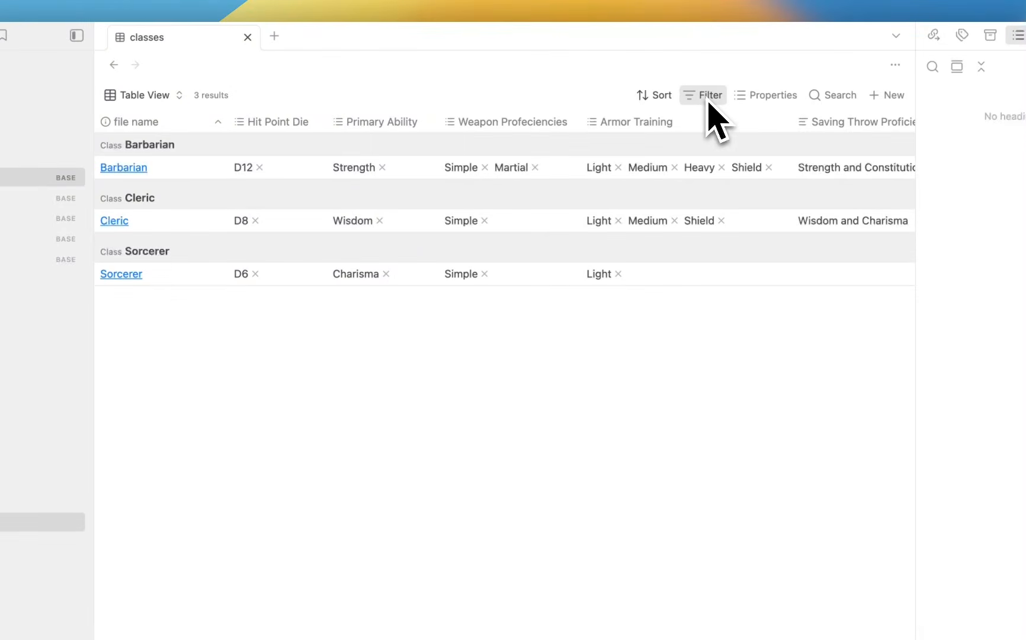
pyautogui.click(709, 100)
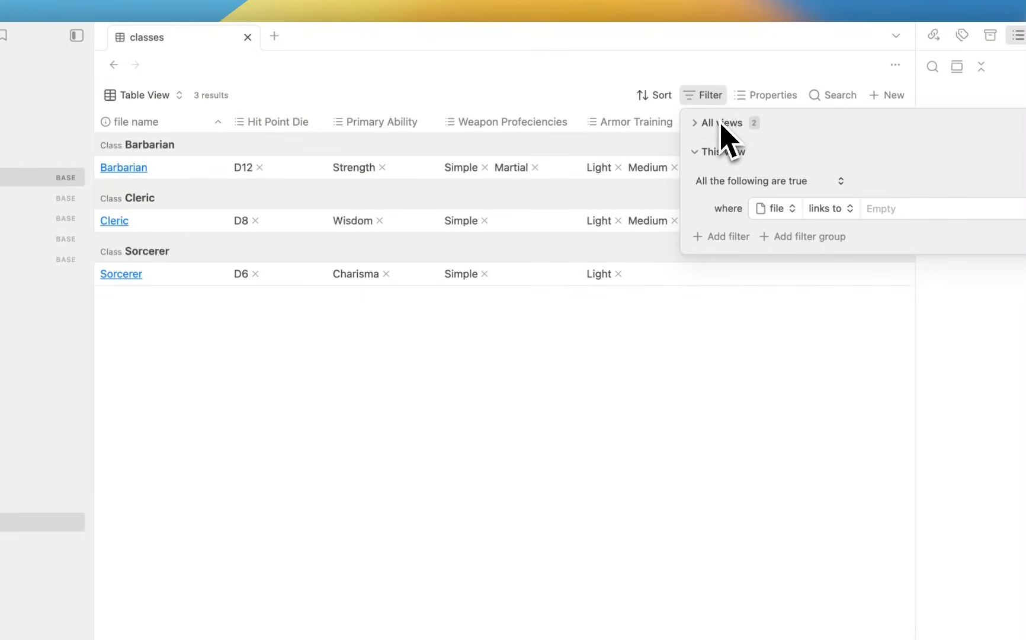
pyautogui.click(723, 124)
pyautogui.click(722, 124)
pyautogui.click(709, 152)
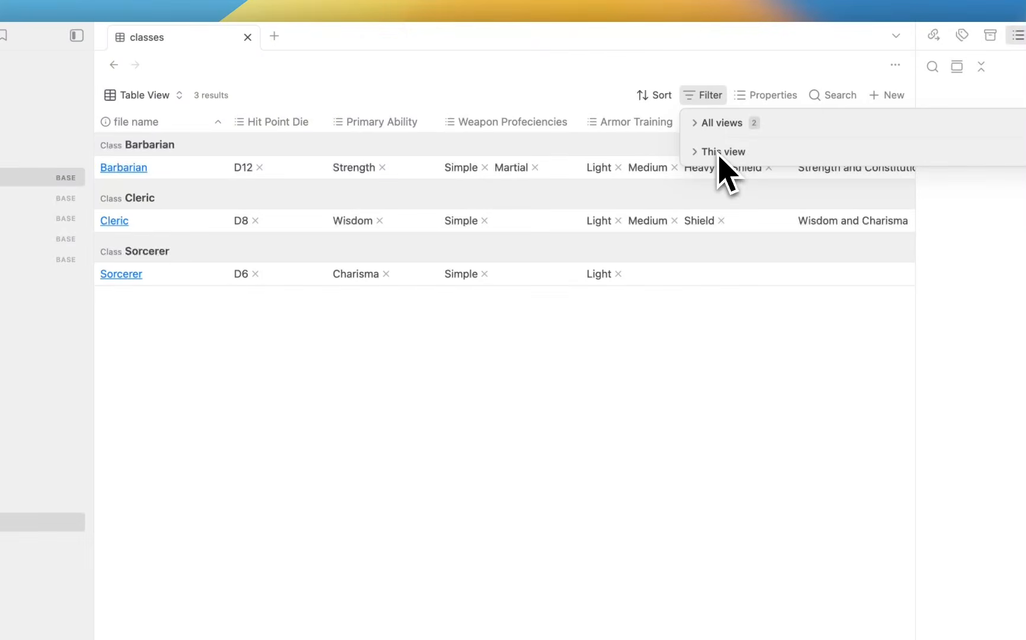
pyautogui.click(719, 157)
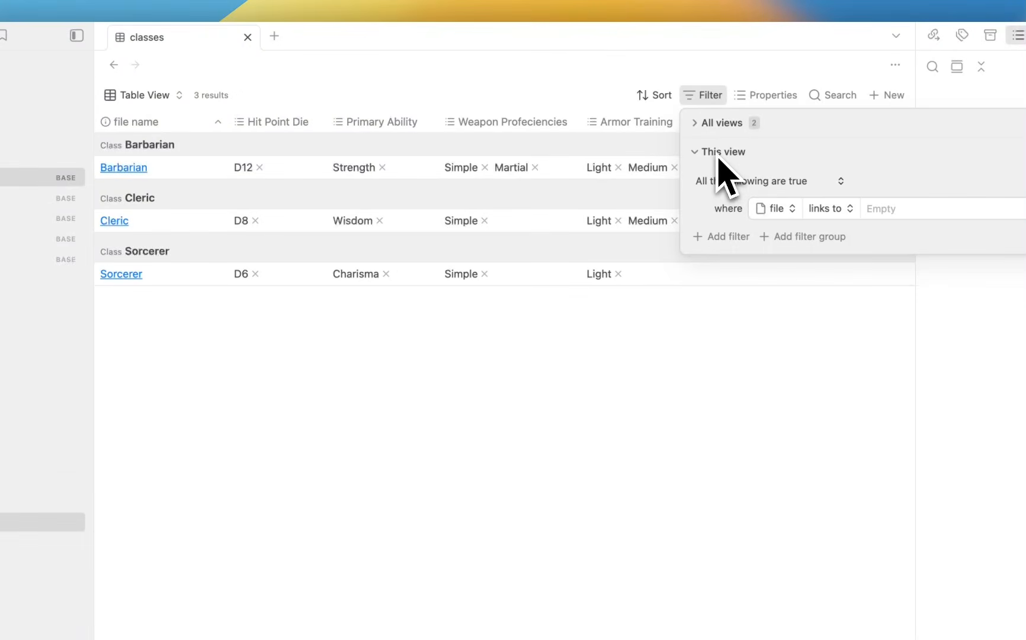
pyautogui.click(144, 95)
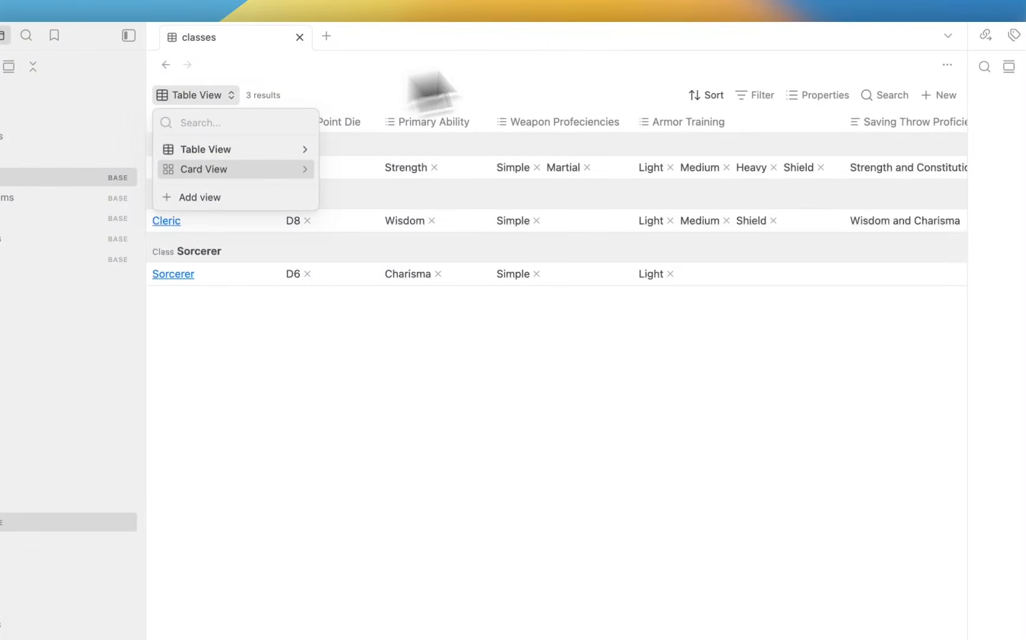
pyautogui.click(757, 95)
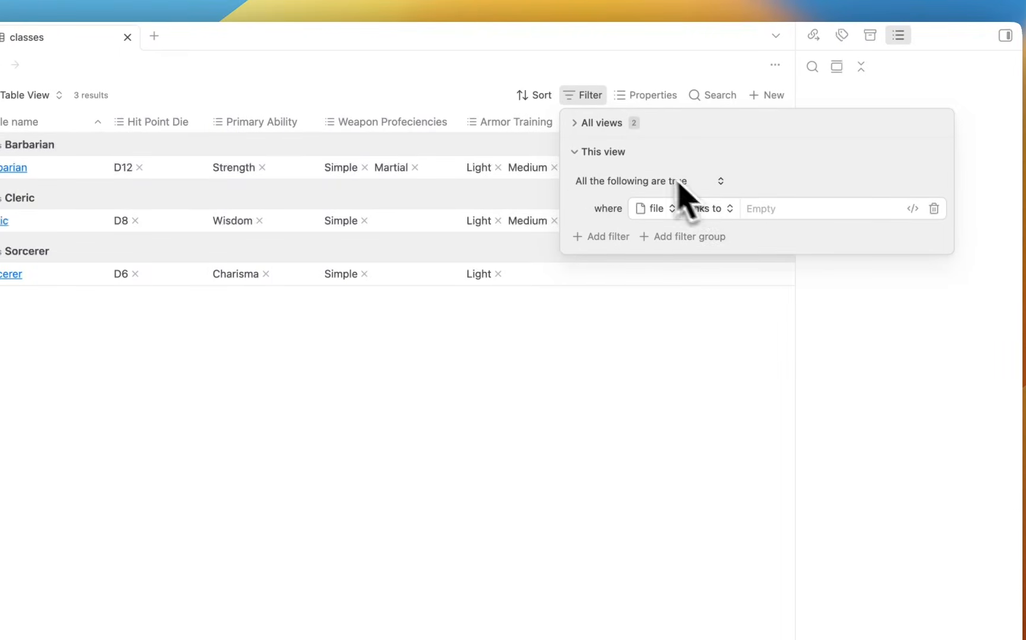
# Set the first all-views filter to base is classes, then close the filter settings.
pyautogui.click(594, 127)
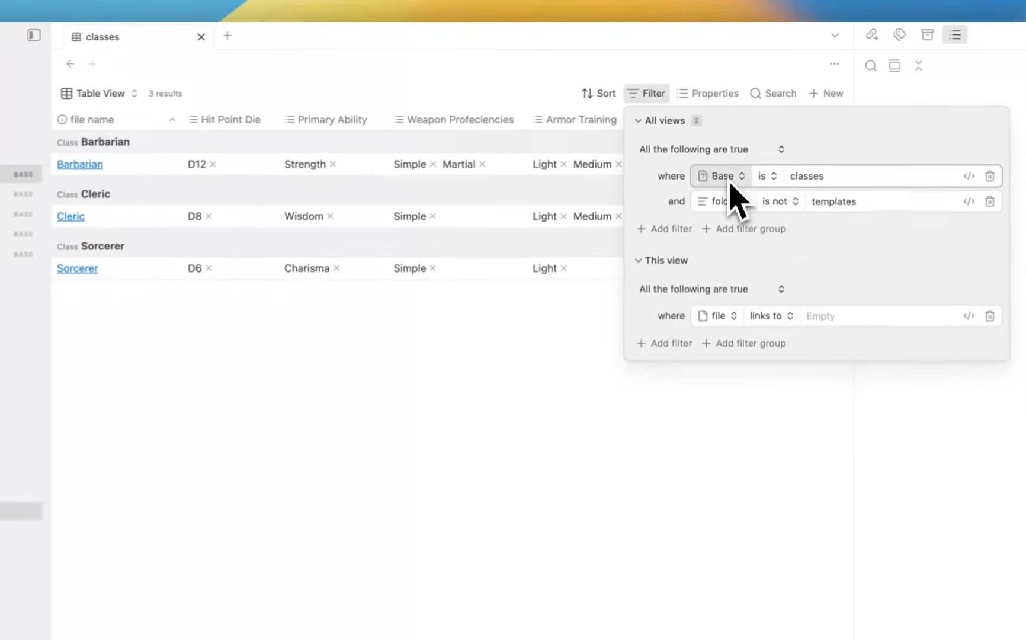
pyautogui.click(730, 178)
pyautogui.write('ba')
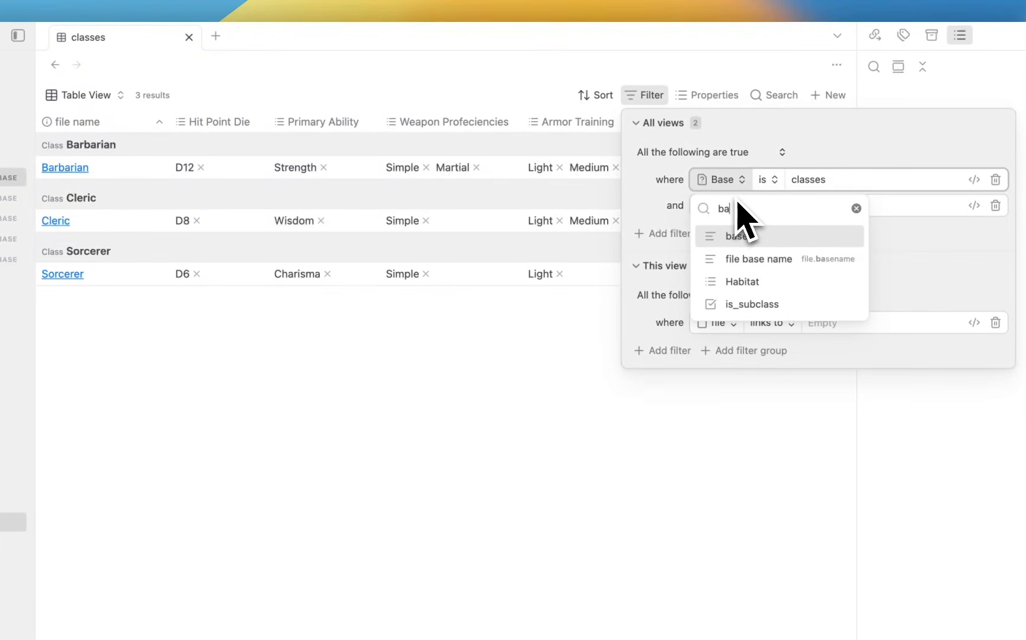
pyautogui.click(763, 237)
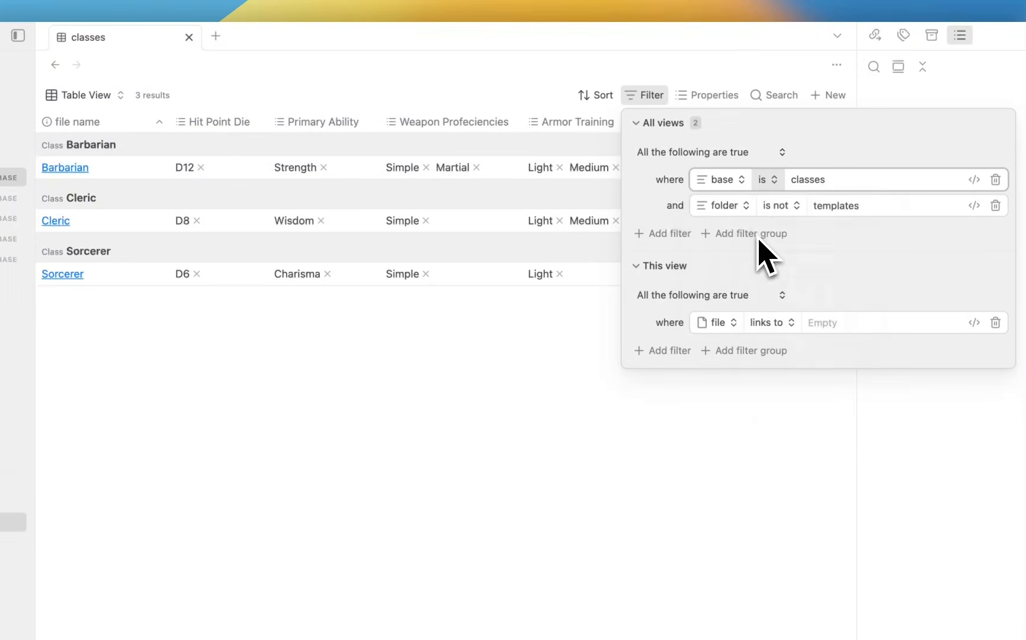
pyautogui.click(766, 179)
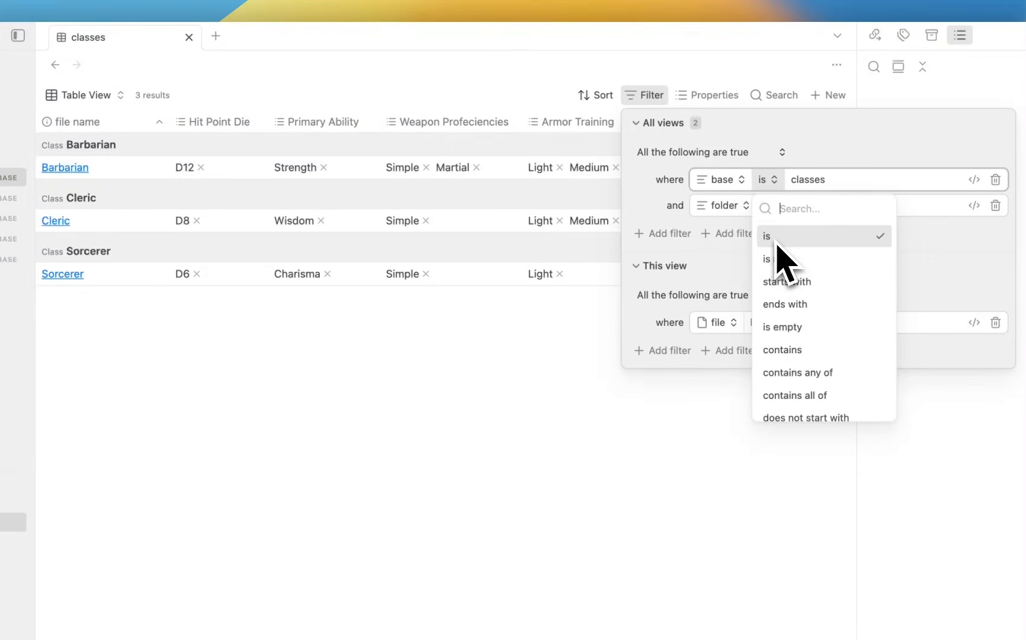
pyautogui.click(774, 238)
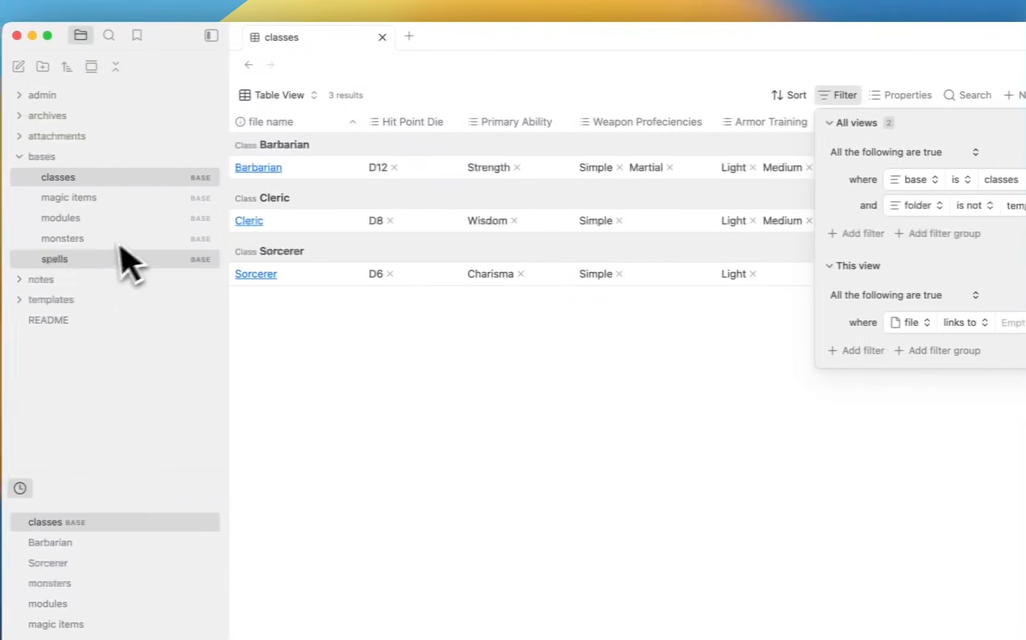
pyautogui.click(89, 280)
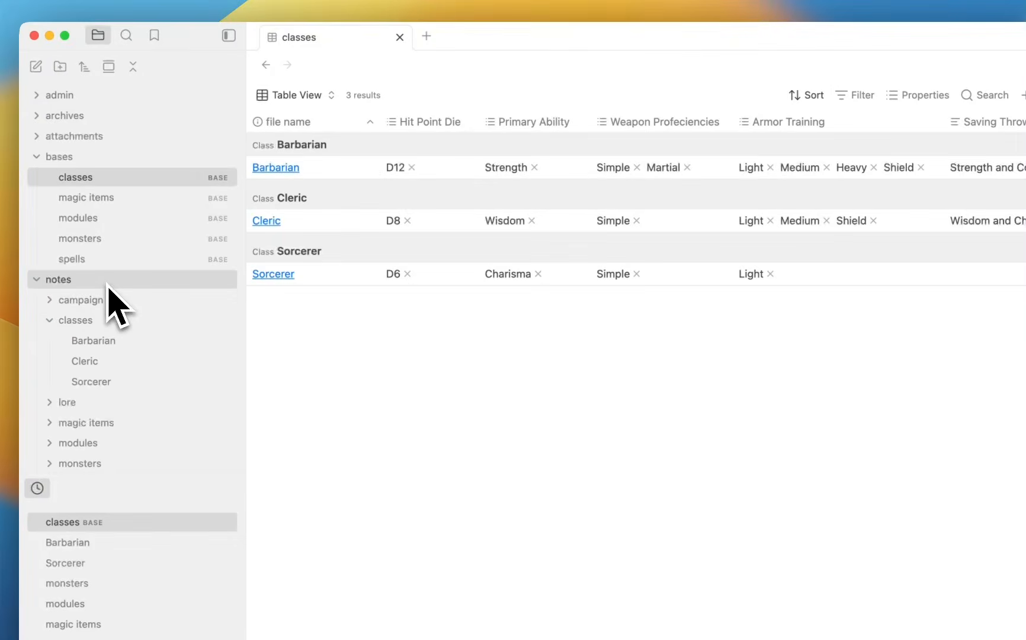
# Show the Barbarian note in source and select its base value, classes.
pyautogui.click(115, 342)
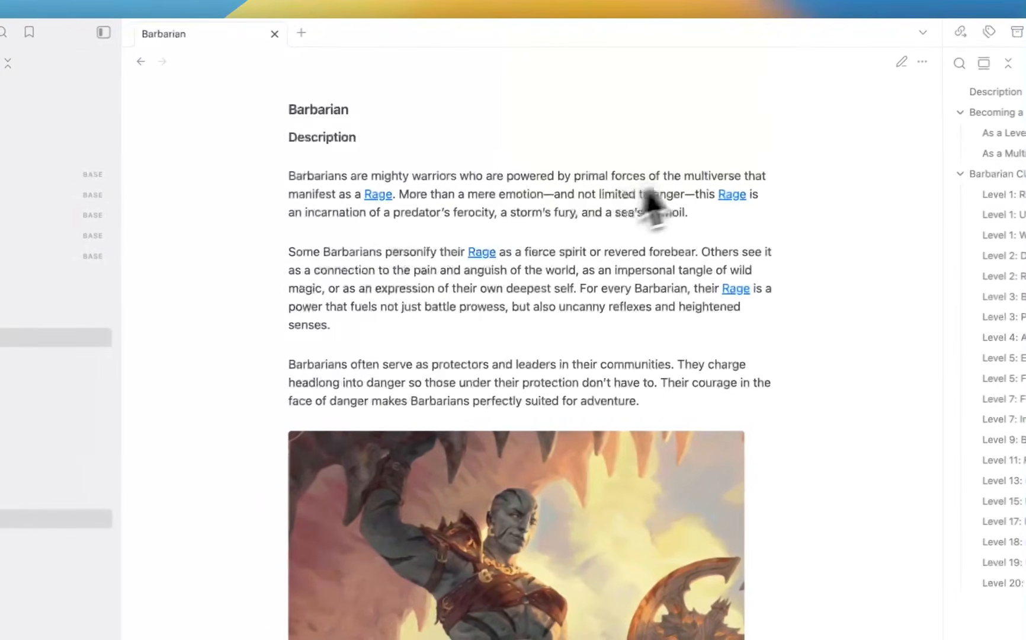
pyautogui.click(901, 62)
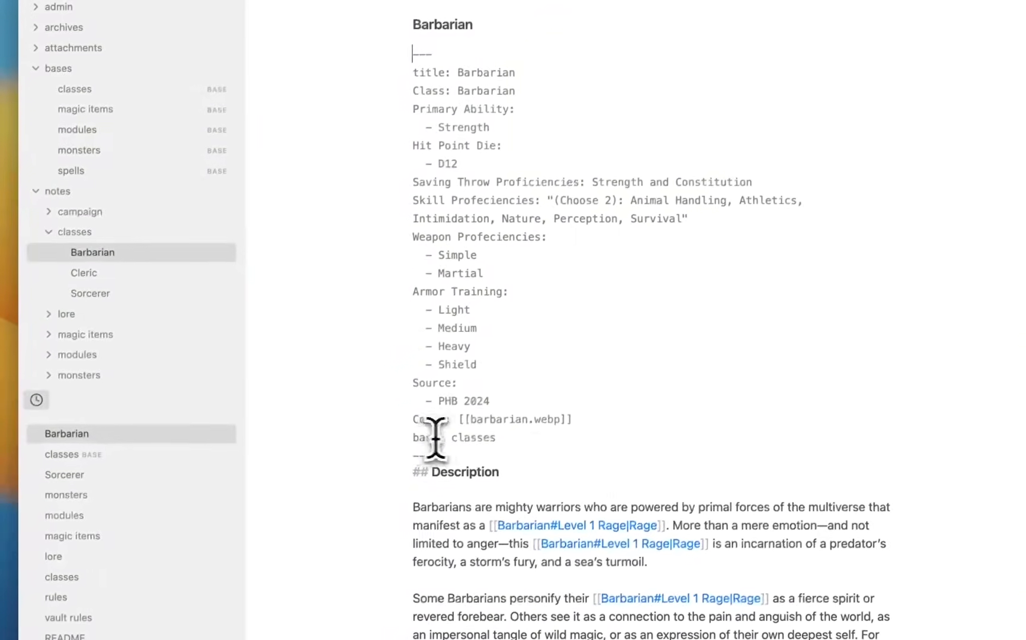
pyautogui.doubleClick(466, 438)
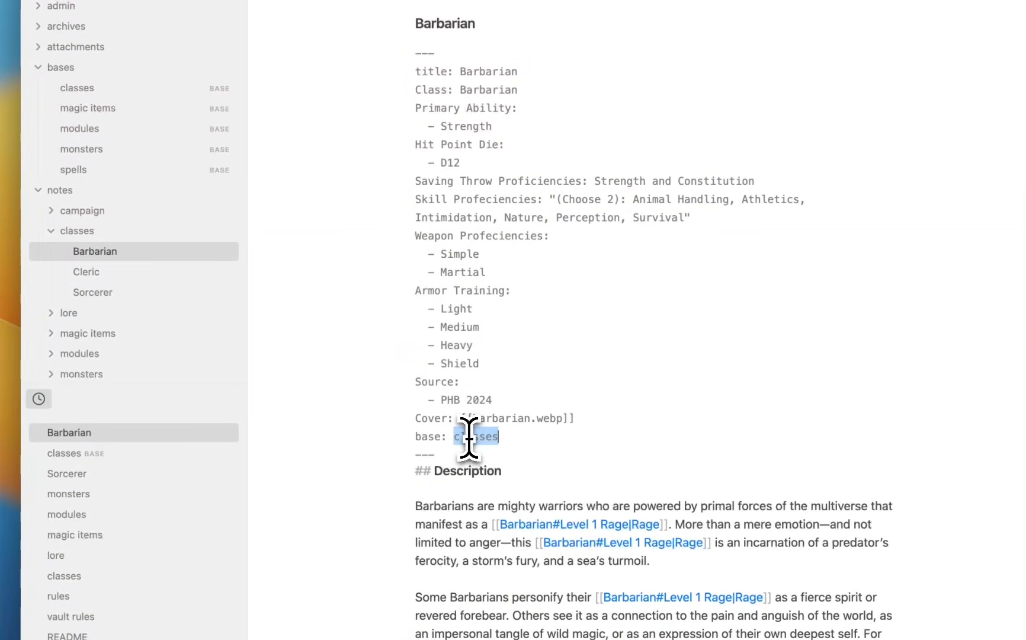
pyautogui.scroll(-3, 130, 285)
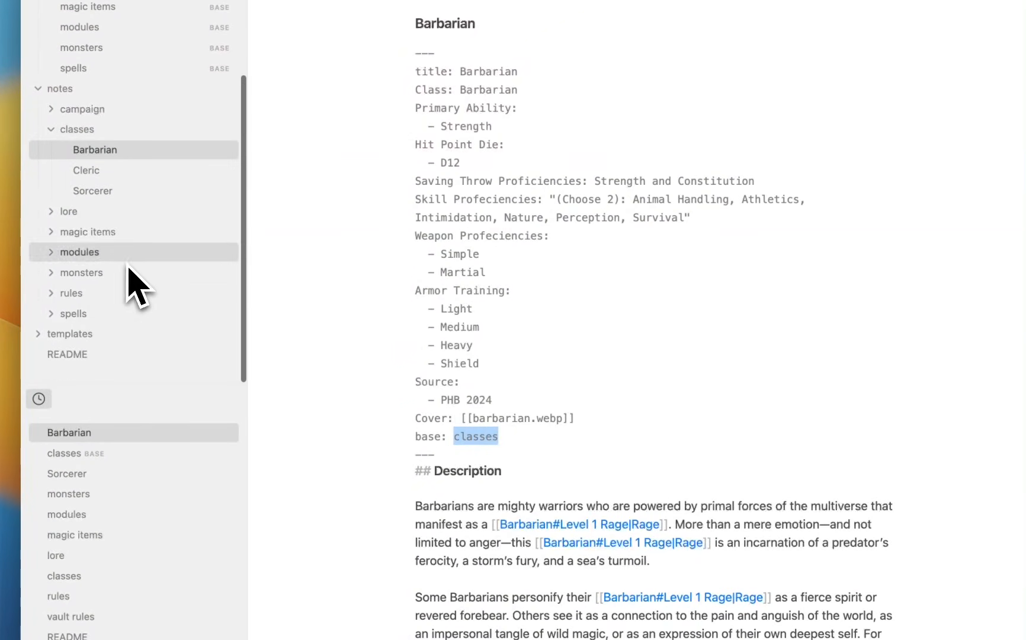
# Open the classes template from the templates folder and highlight its Base: classes value.
pyautogui.click(165, 339)
pyautogui.scroll(-4, 164, 350)
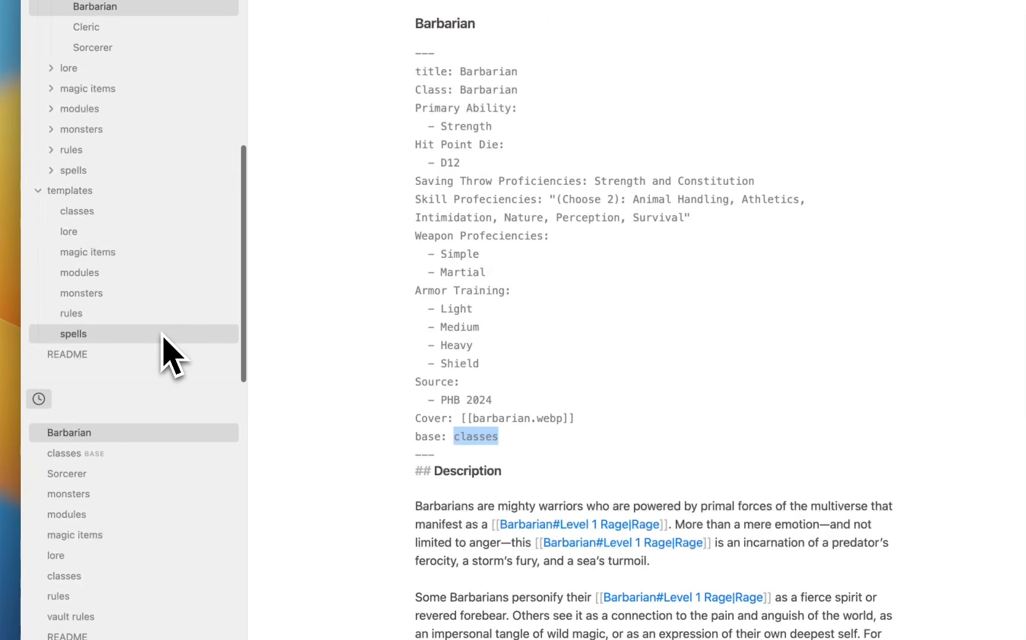
pyautogui.click(156, 213)
pyautogui.scroll(-4, 551, 284)
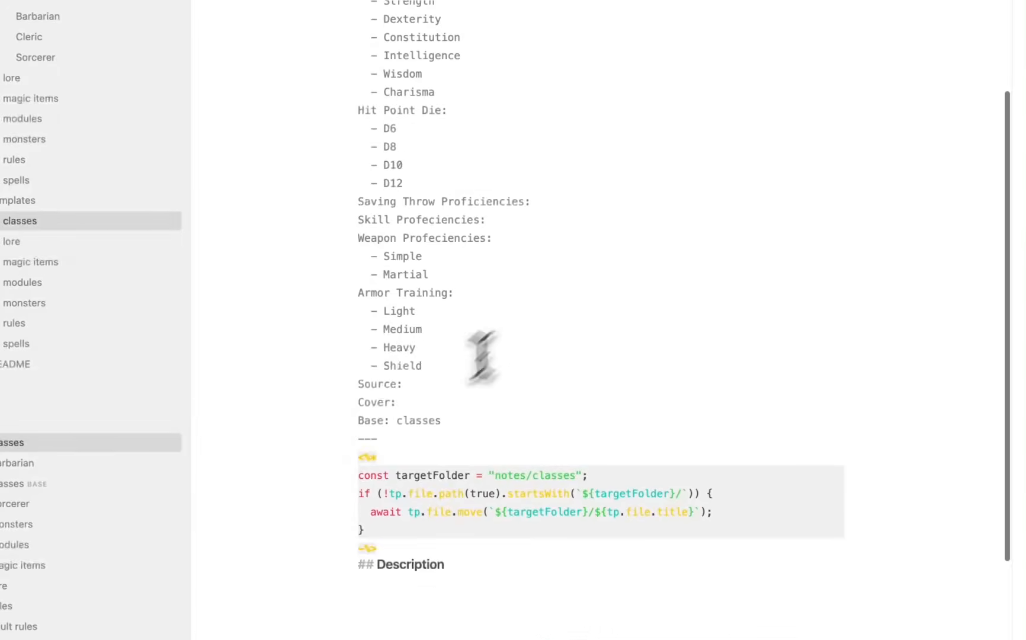
pyautogui.doubleClick(396, 422)
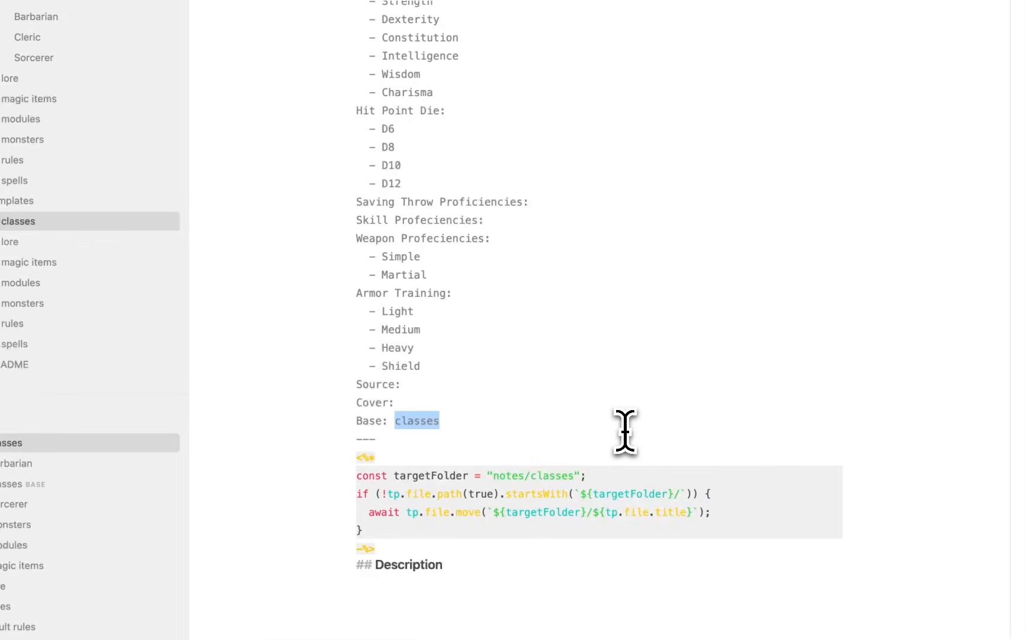
pyautogui.scroll(5, 99, 156)
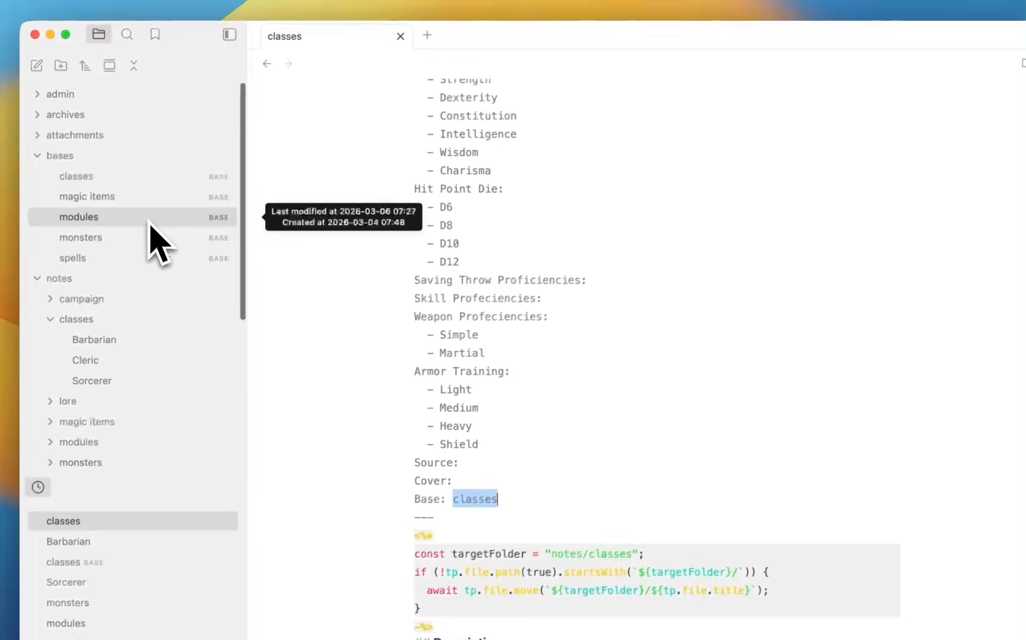
# Reopen the classes base and reveal its all-views filters: base is classes, folder is not templates.
pyautogui.click(136, 178)
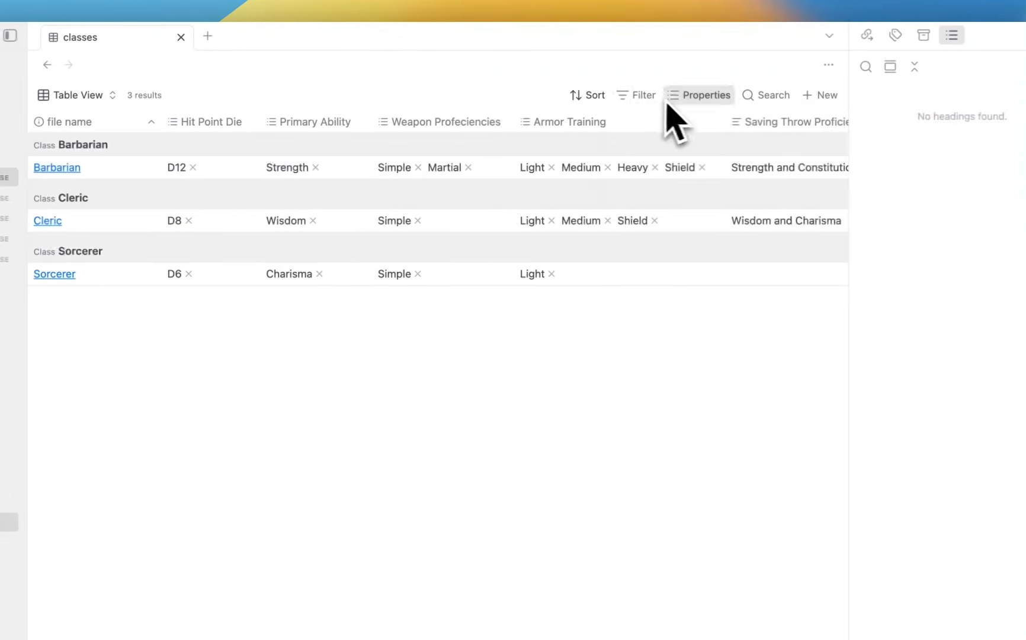
pyautogui.click(860, 95)
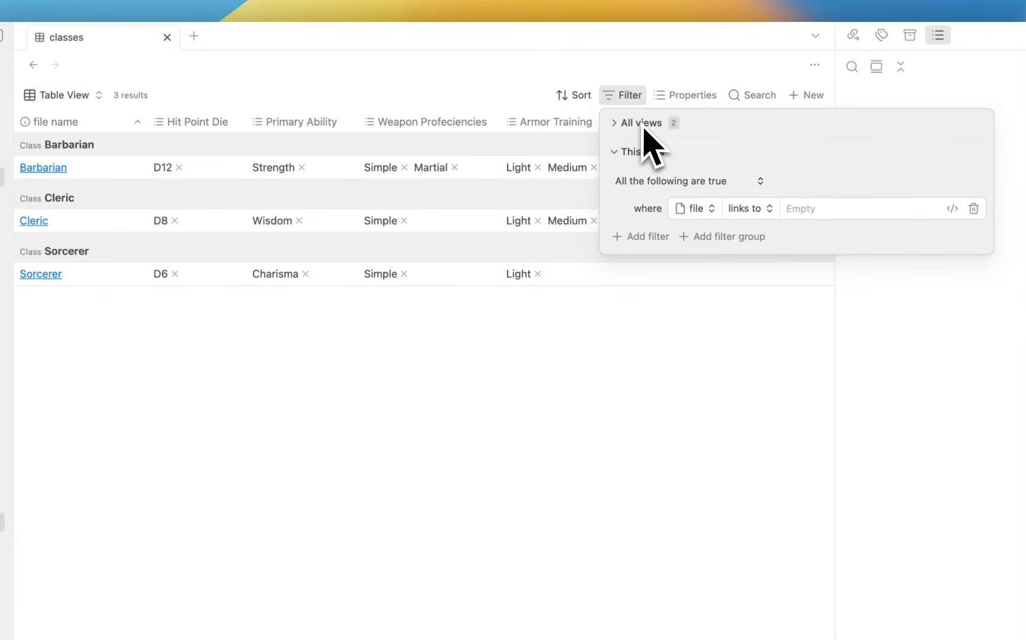
pyautogui.click(644, 125)
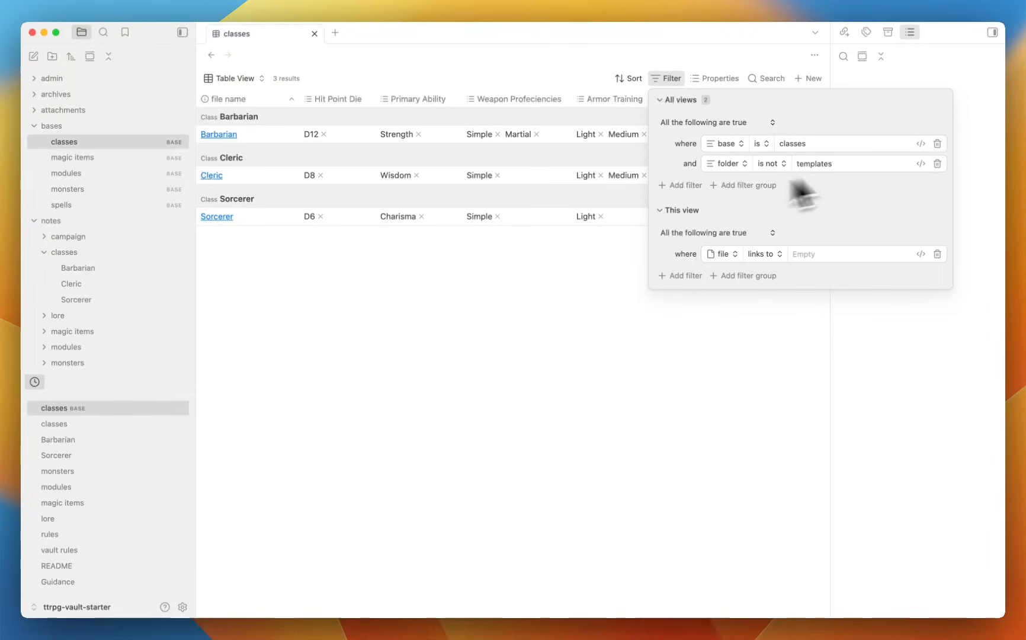
pyautogui.scroll(-5, 140, 288)
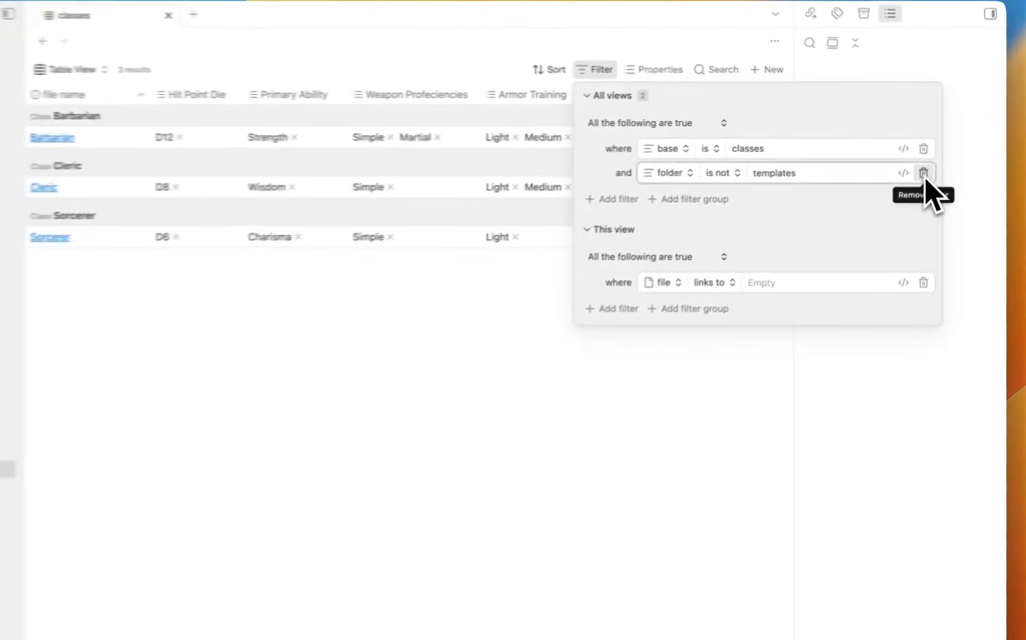
# Delete the 'folder is not templates' filter and open the classes template note from templates.
pyautogui.click(937, 164)
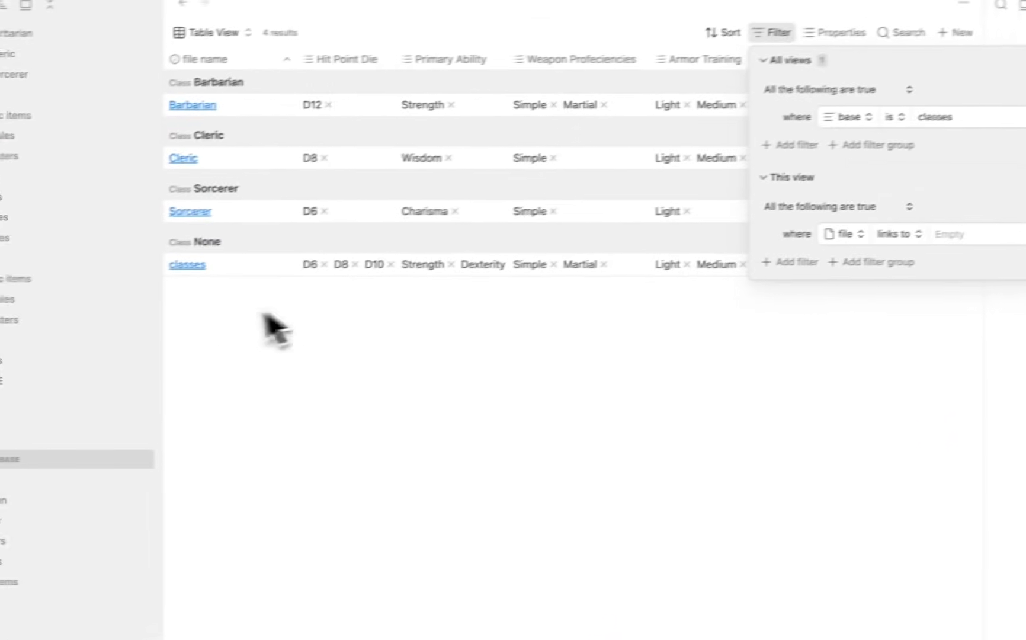
pyautogui.click(271, 324)
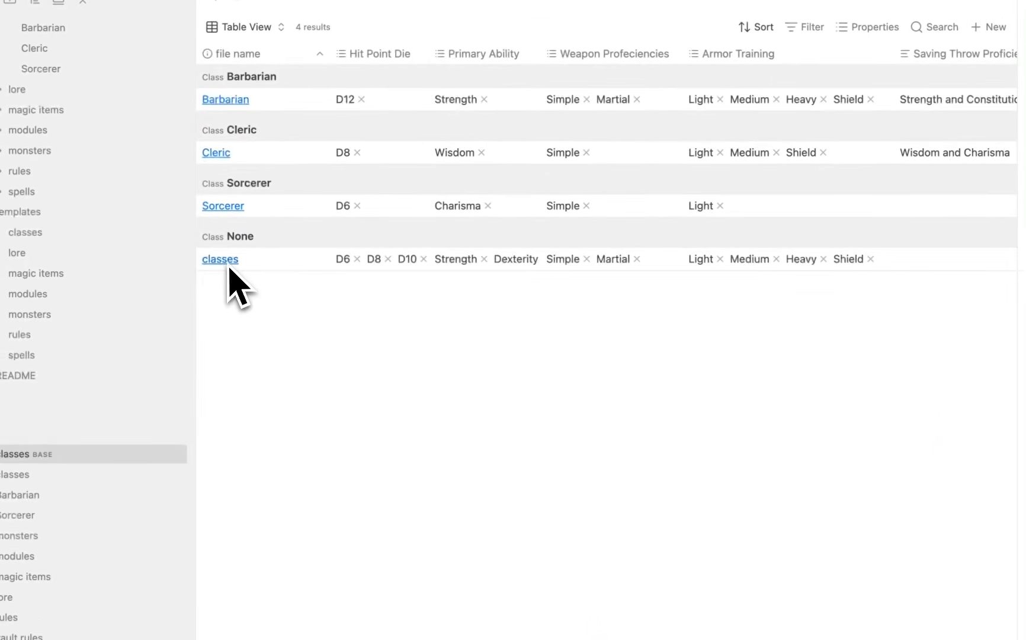
pyautogui.moveTo(189, 271)
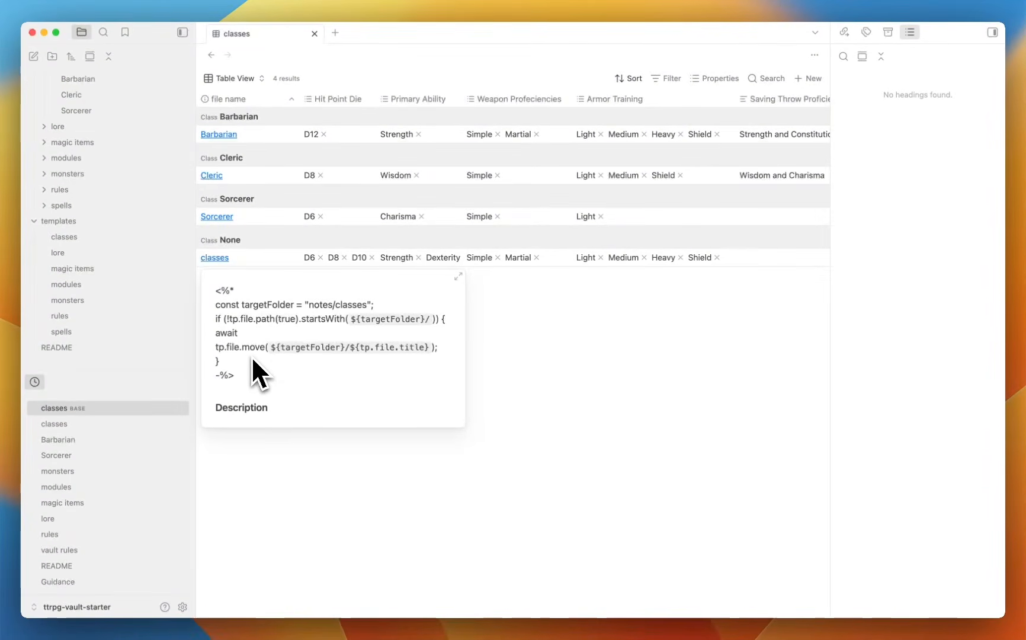
pyautogui.click(89, 240)
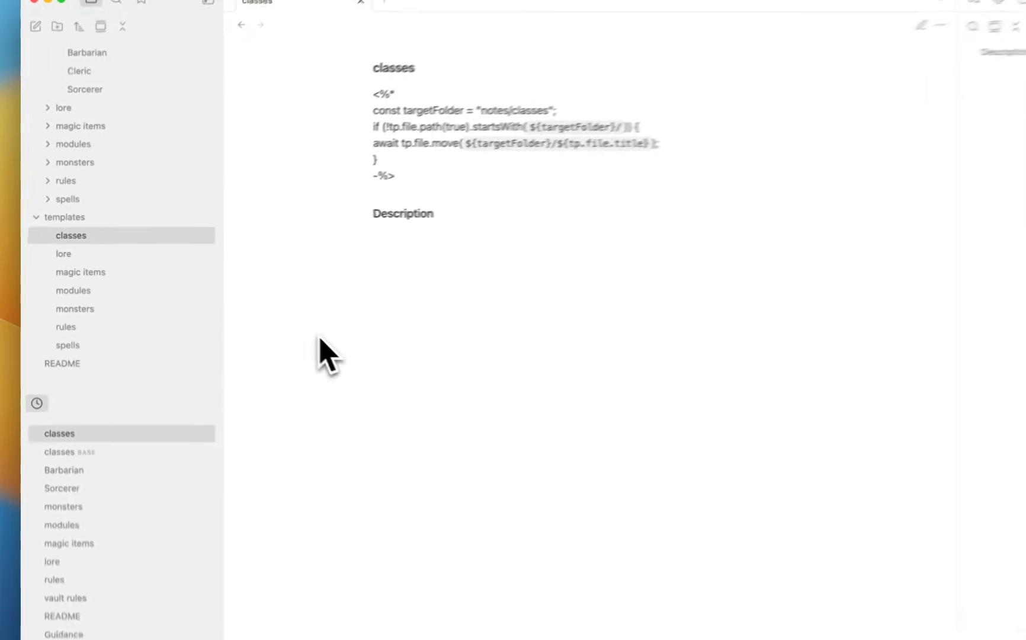
pyautogui.scroll(3, 178, 255)
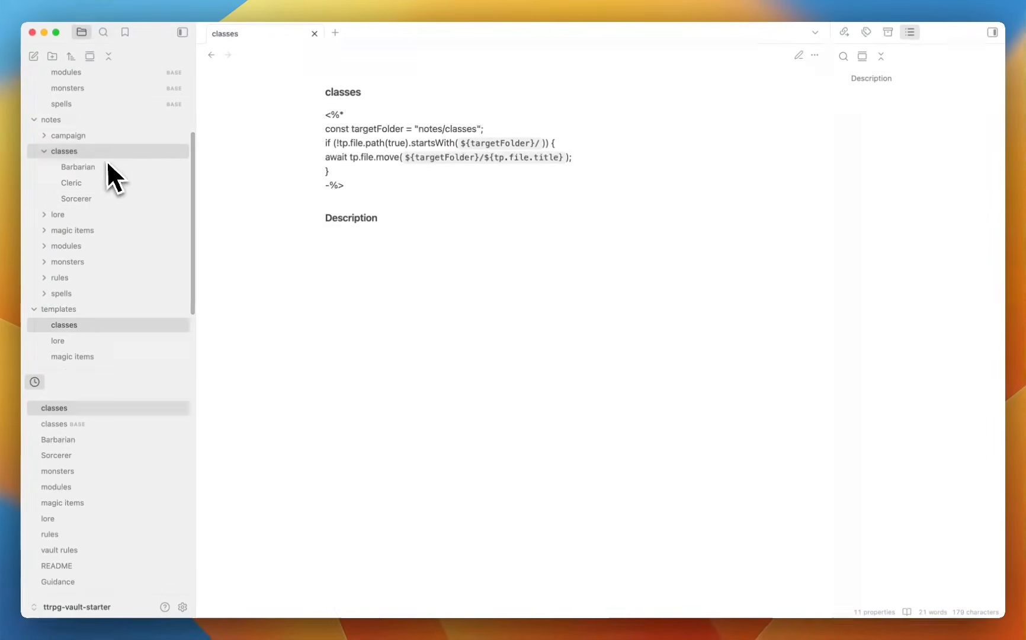
pyautogui.scroll(5, 107, 165)
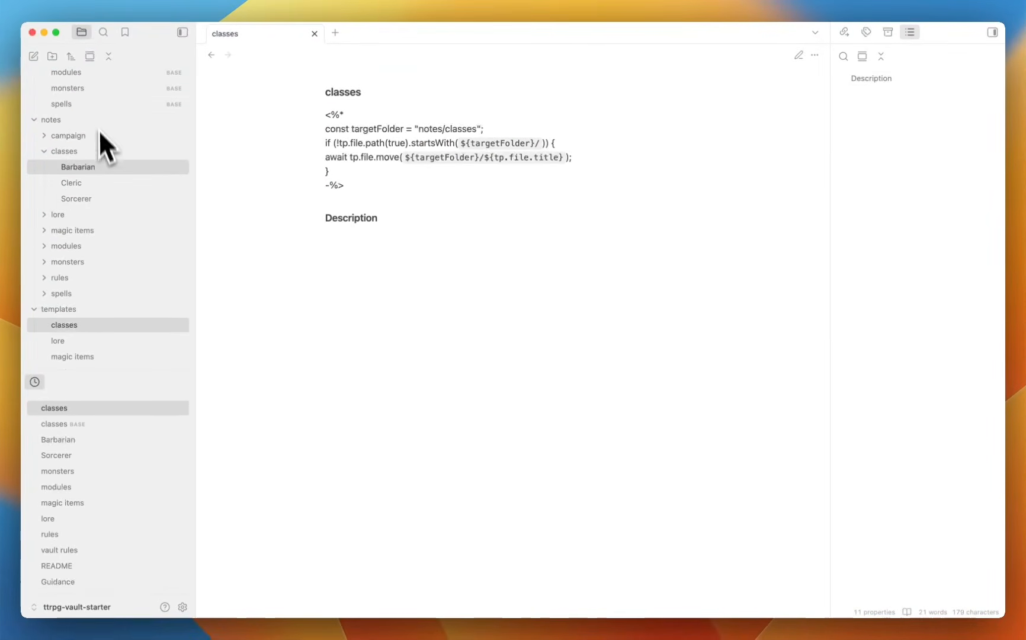
# Add an all-views filter 'folder is not templates' to the classes base.
pyautogui.click(98, 150)
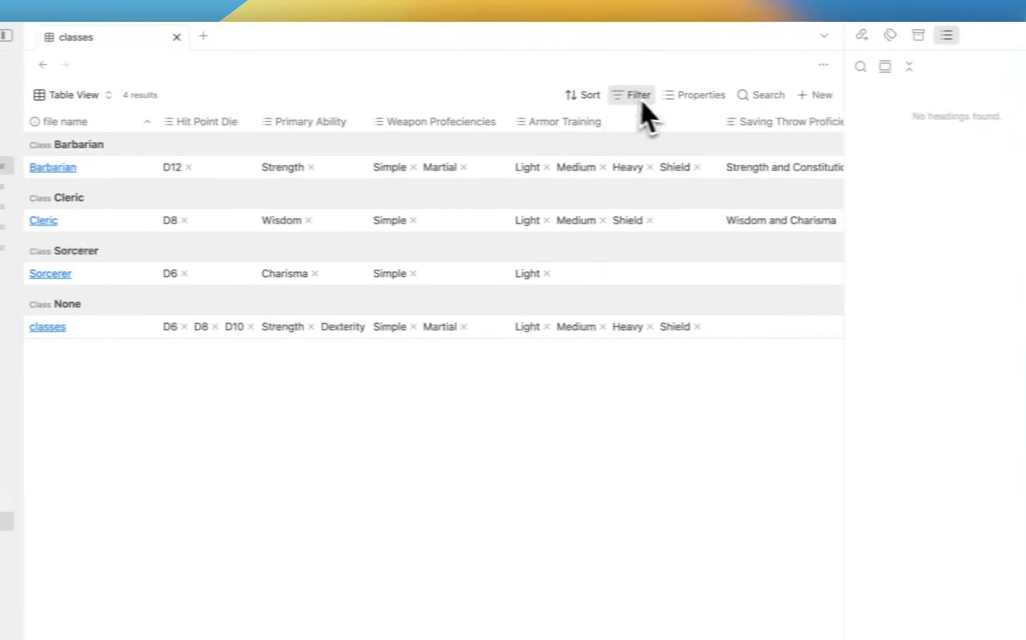
pyautogui.click(806, 95)
pyautogui.click(816, 123)
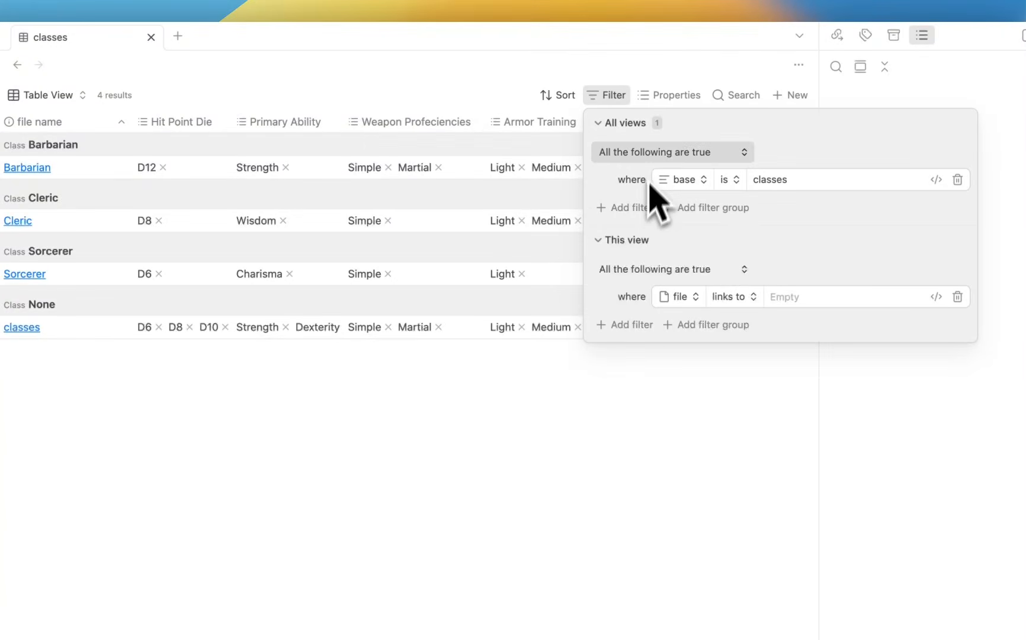
pyautogui.click(622, 209)
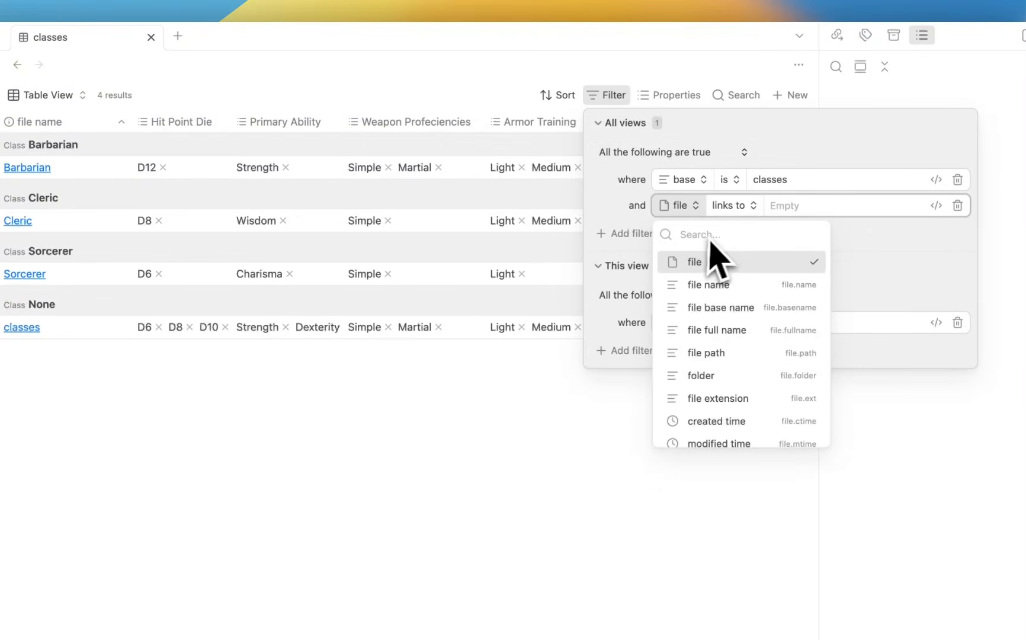
pyautogui.write('folder')
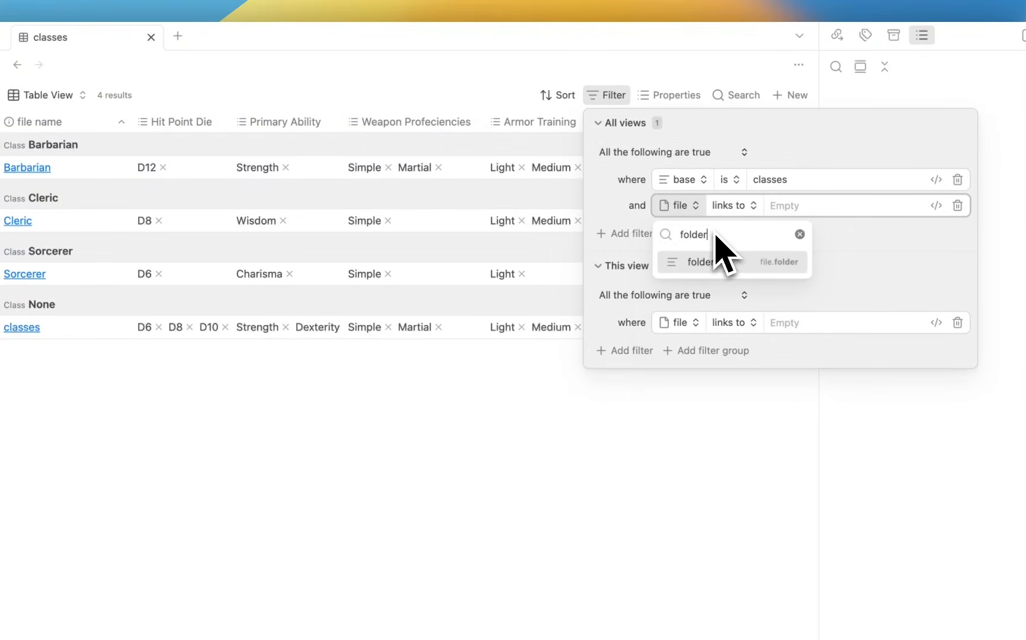
pyautogui.click(722, 261)
pyautogui.click(759, 304)
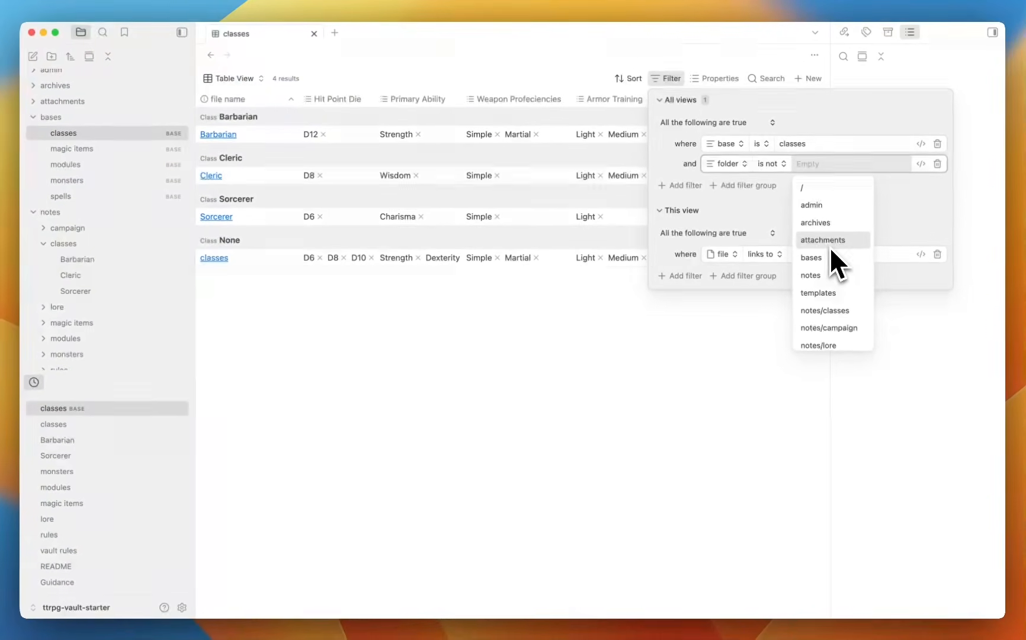
pyautogui.scroll(-5, 830, 251)
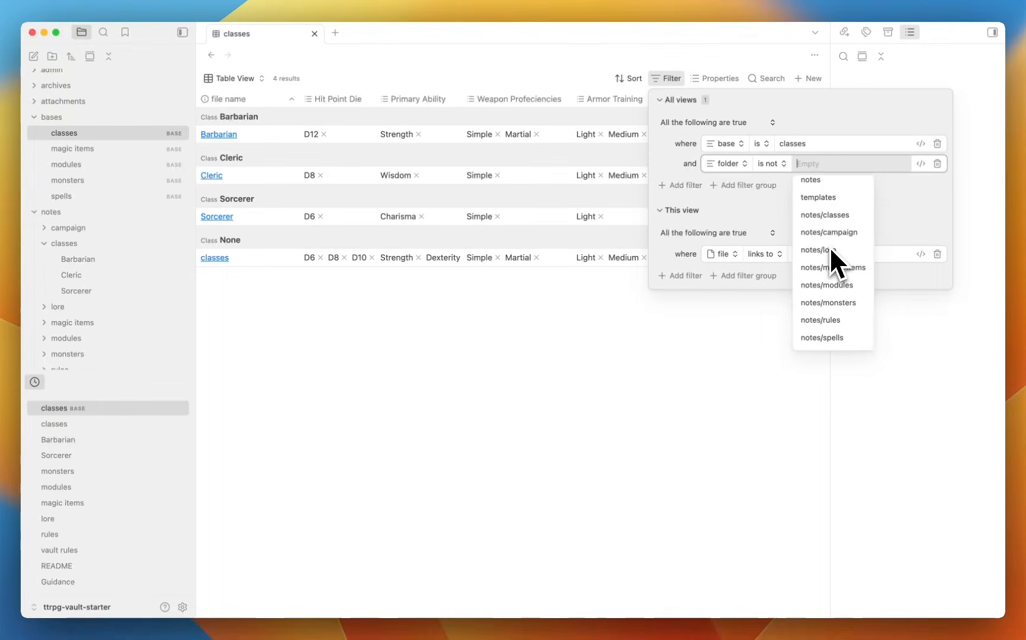
pyautogui.scroll(2, 831, 249)
pyautogui.click(827, 239)
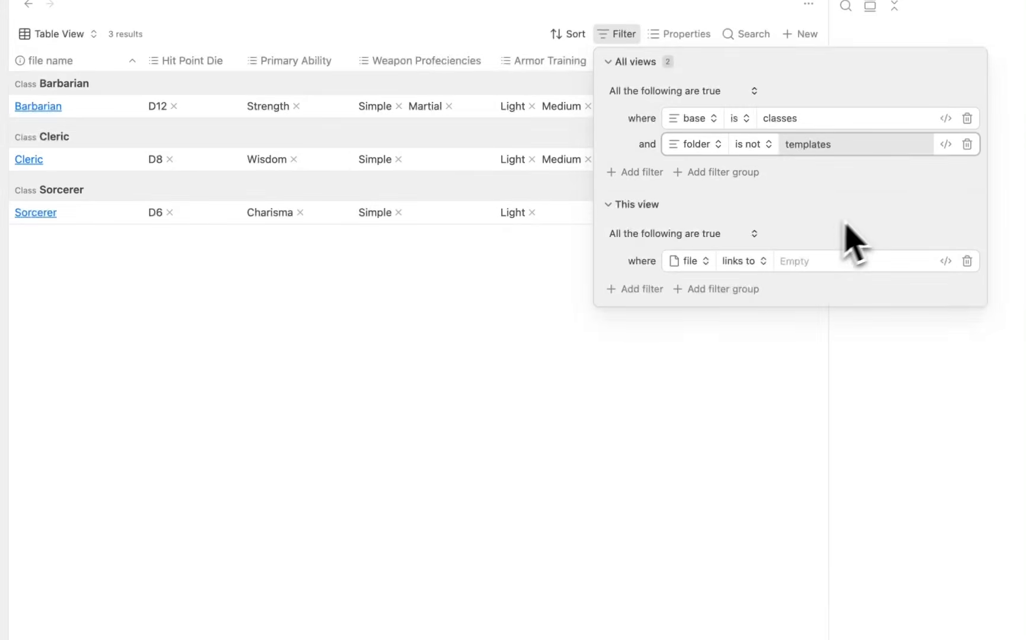
pyautogui.click(866, 205)
pyautogui.click(358, 392)
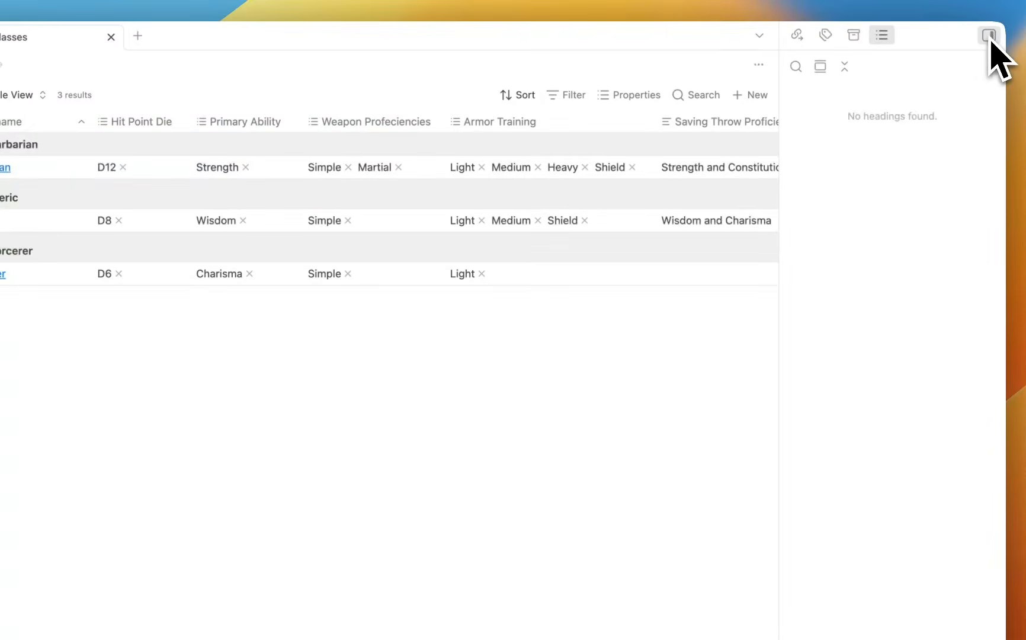
# Collapse the right outline sidebar and check the table's Properties column list.
pyautogui.click(990, 33)
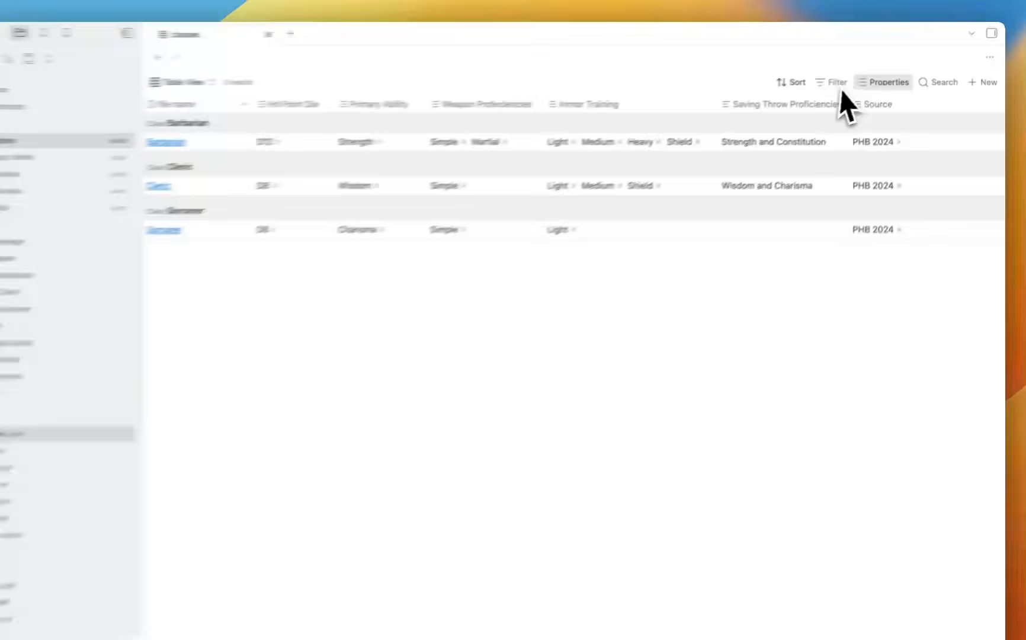
pyautogui.click(865, 84)
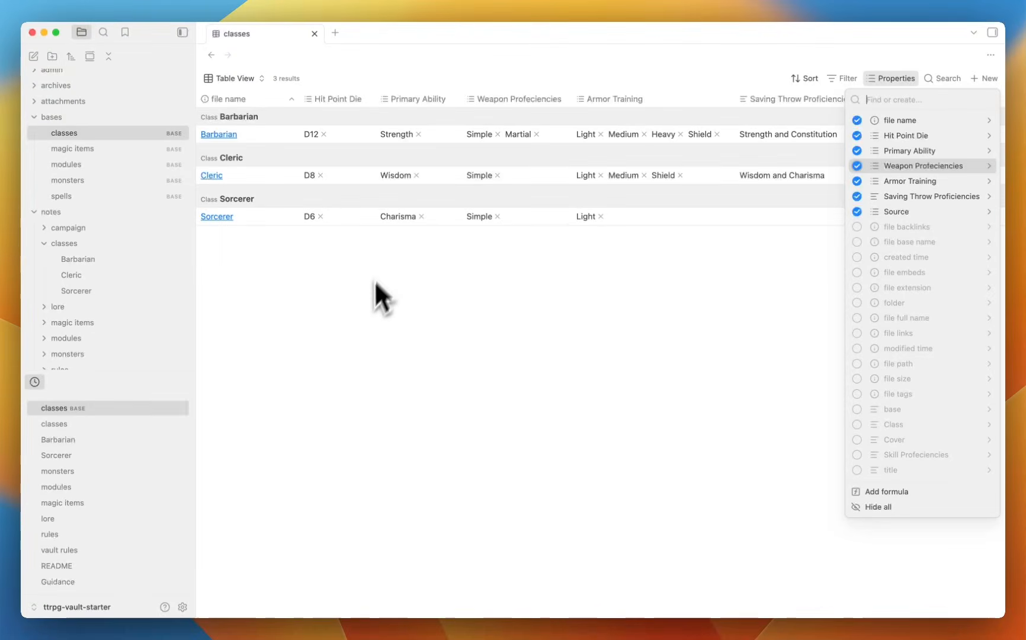
pyautogui.click(364, 320)
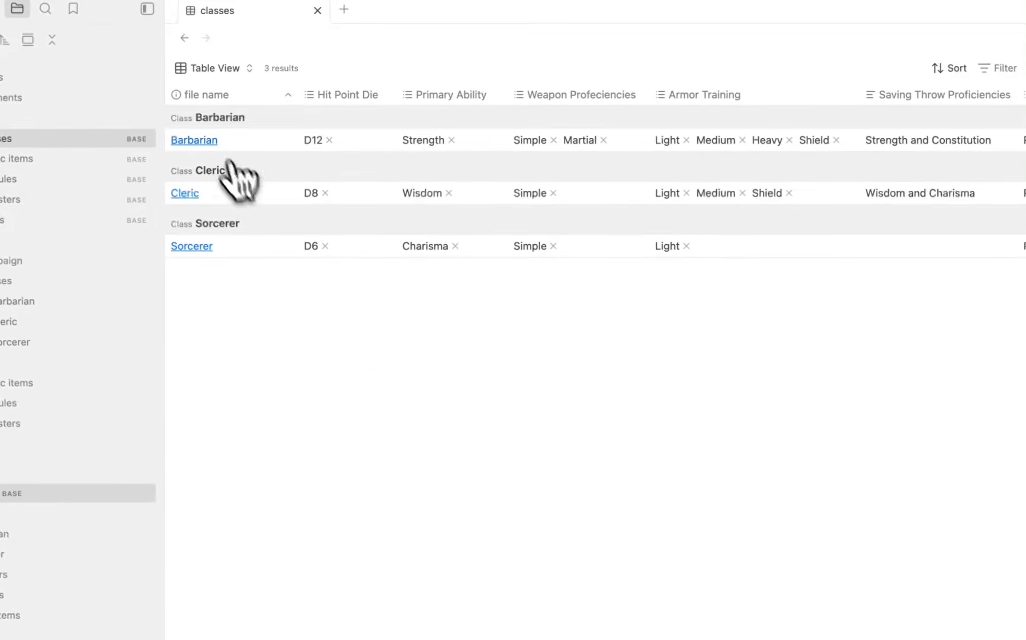
pyautogui.click(207, 142)
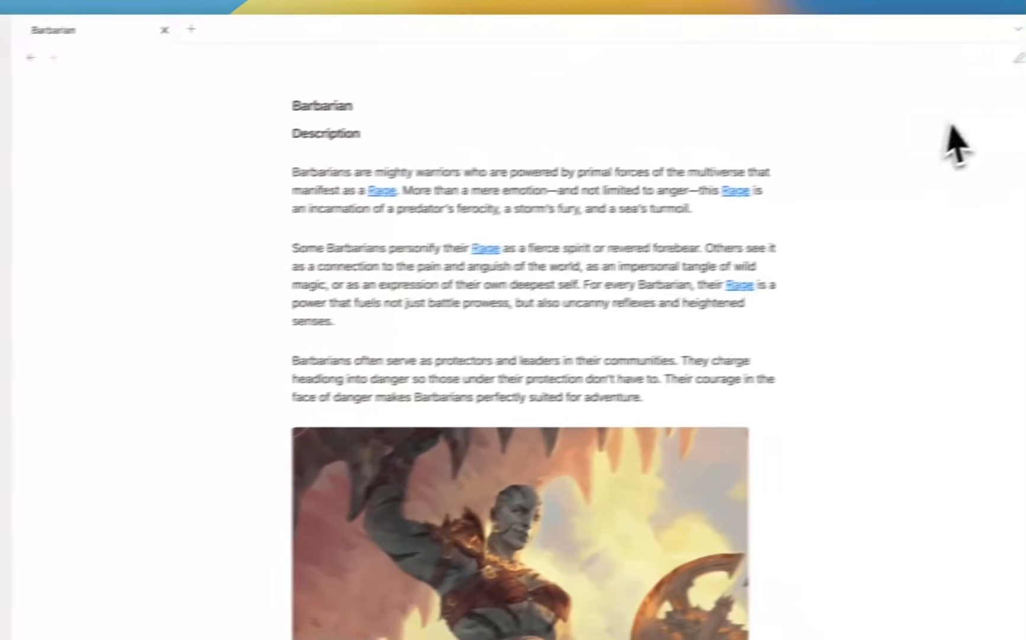
pyautogui.click(973, 66)
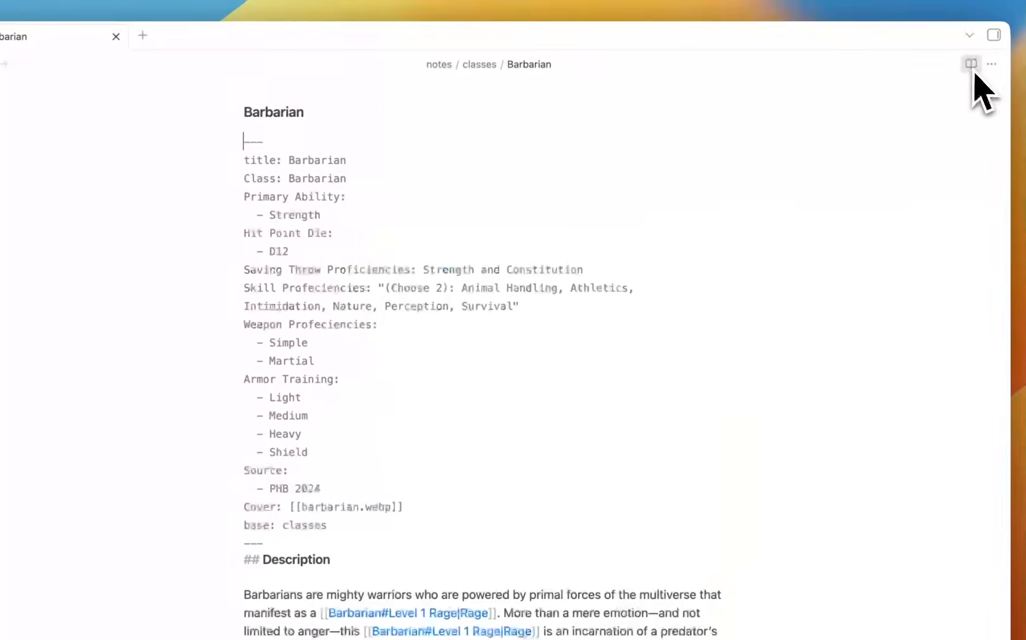
pyautogui.moveTo(348, 523); pyautogui.dragTo(158, 183)
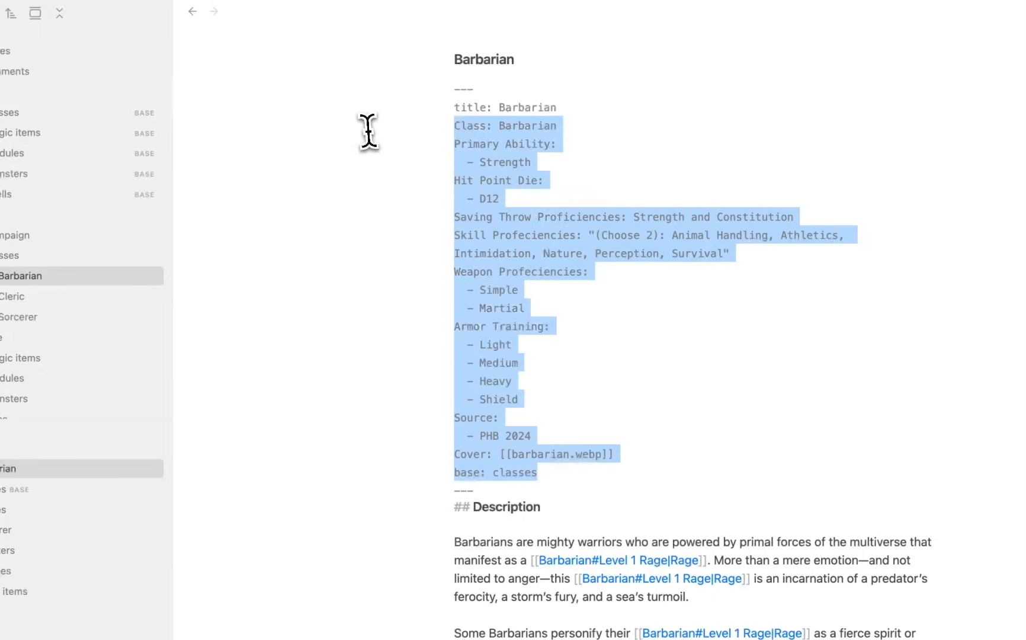
pyautogui.moveTo(368, 130); pyautogui.dragTo(374, 92)
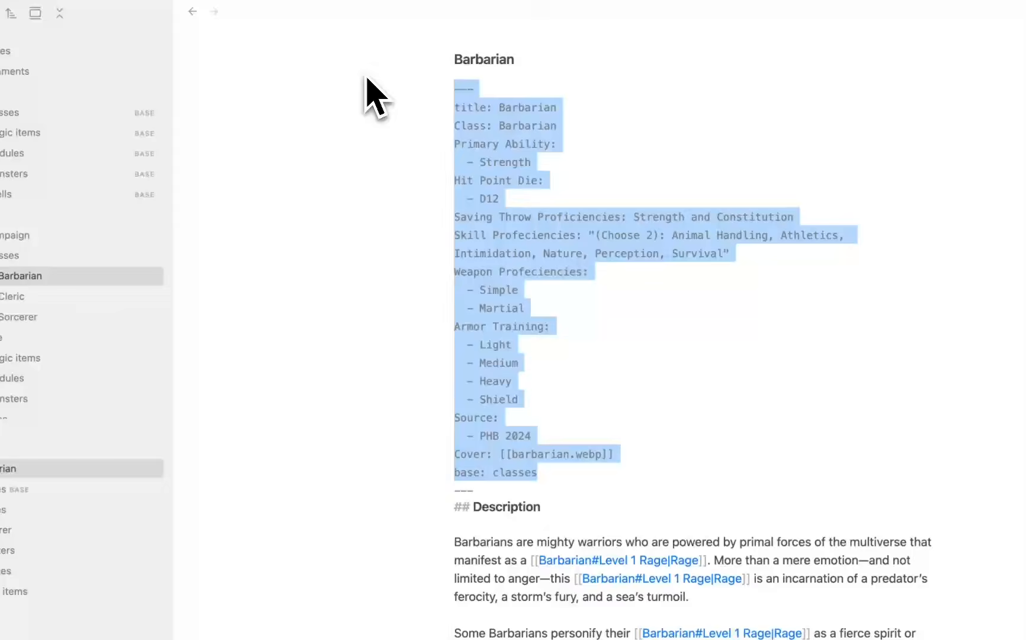
pyautogui.click(507, 147)
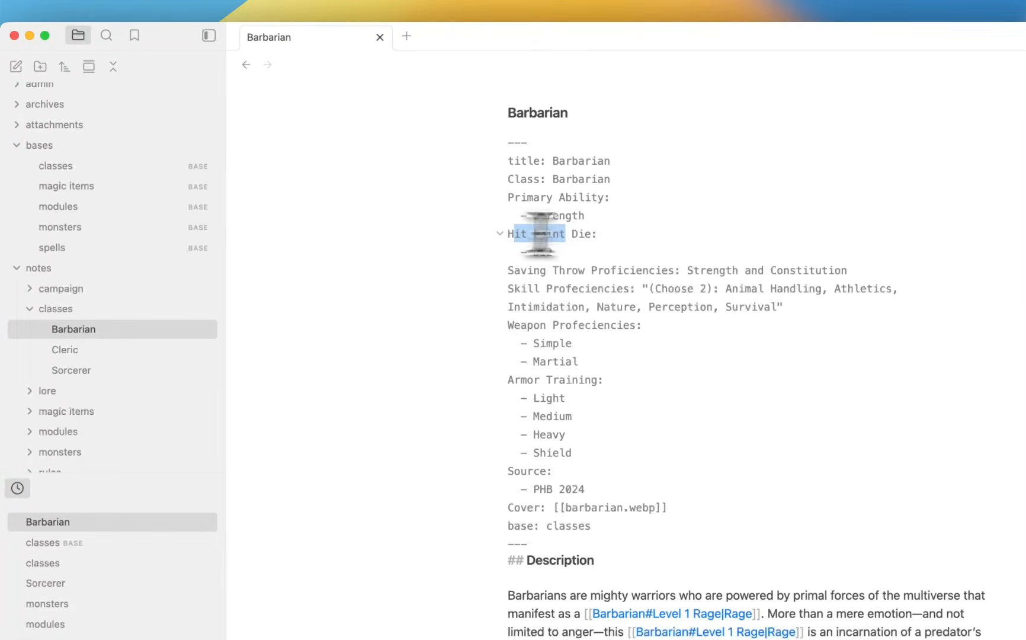
pyautogui.moveTo(539, 234); pyautogui.dragTo(606, 231)
pyautogui.click(101, 169)
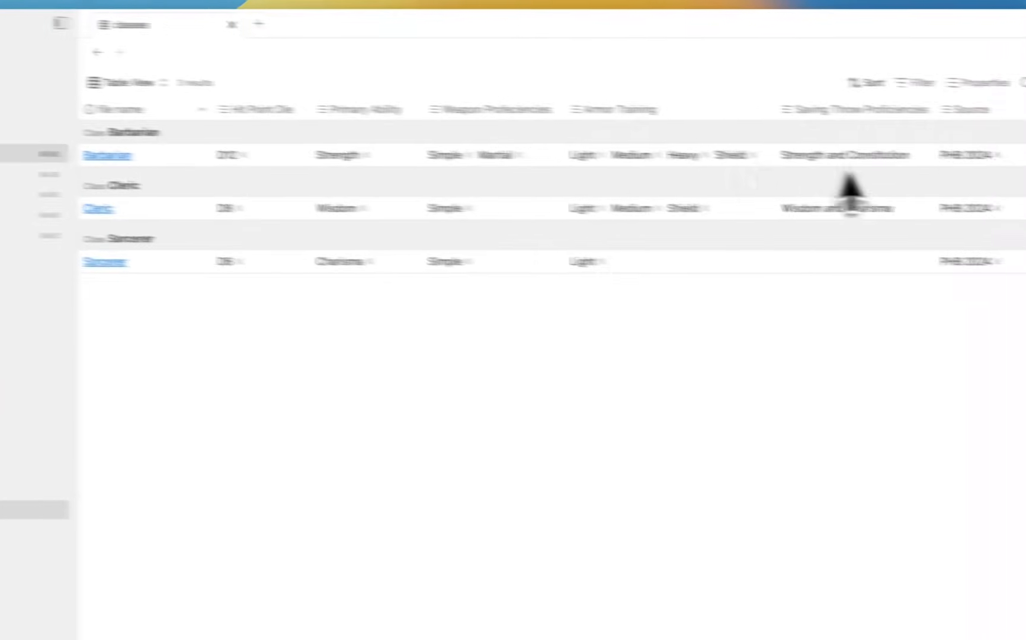
# Toggle the Hit Point Die column off and on, then place it after Primary Ability.
pyautogui.click(984, 86)
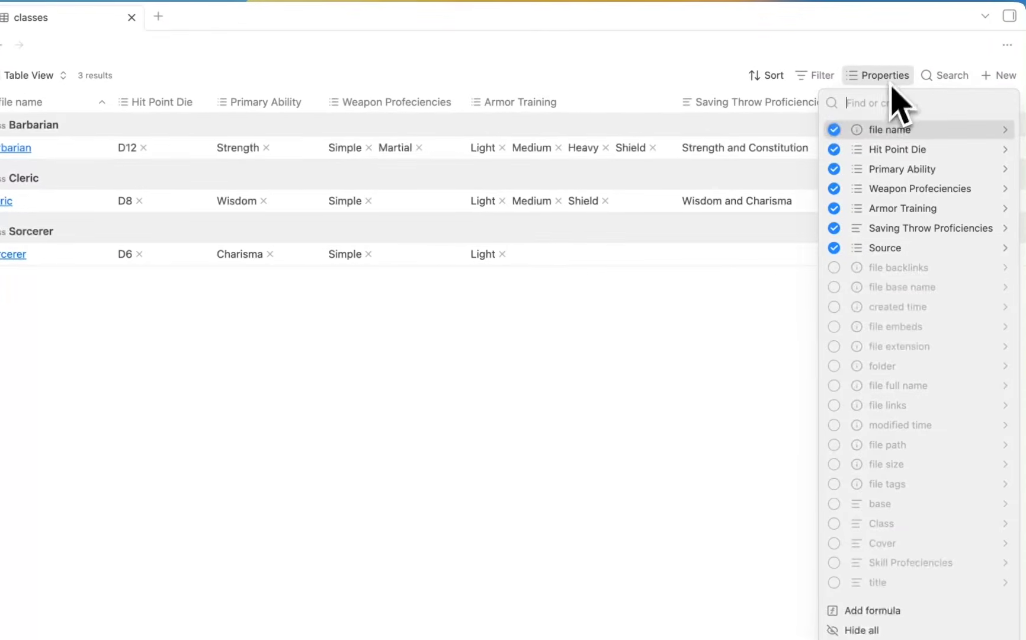
pyautogui.click(832, 149)
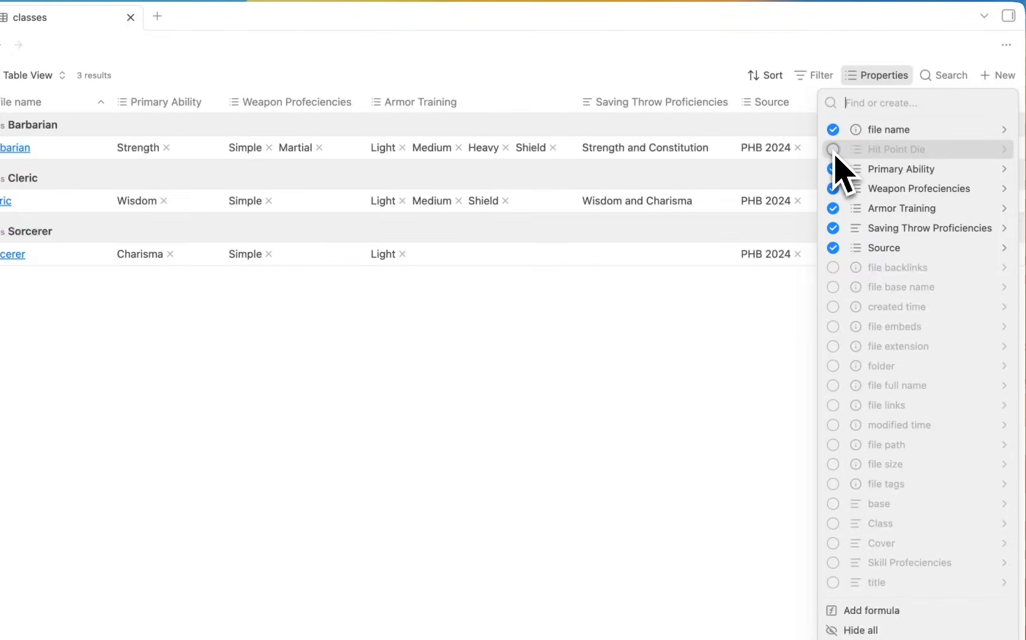
pyautogui.click(752, 206)
pyautogui.moveTo(887, 122); pyautogui.dragTo(153, 122)
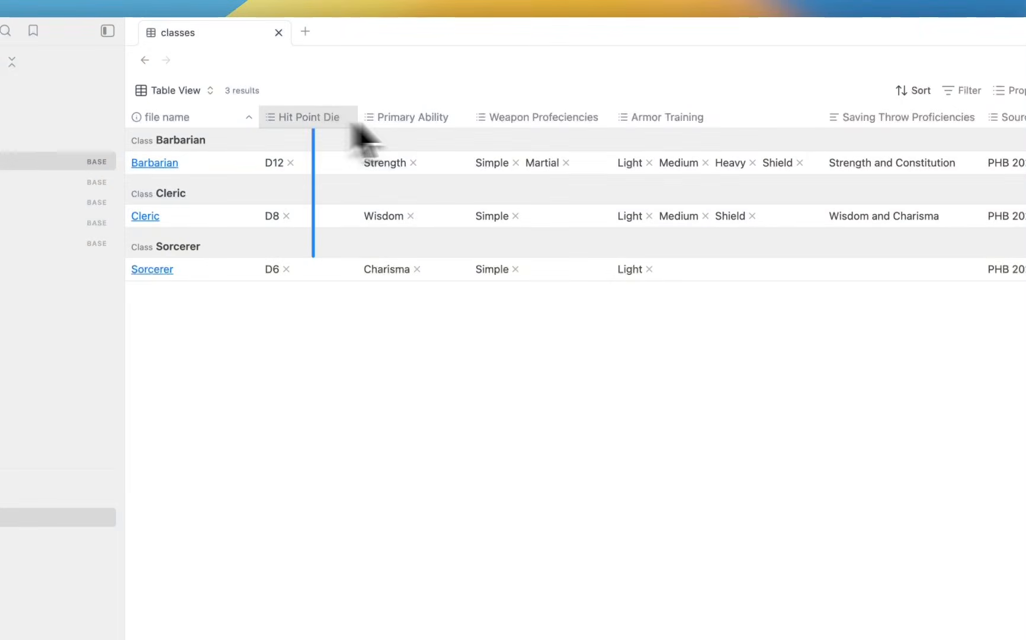
pyautogui.moveTo(353, 125); pyautogui.dragTo(424, 121)
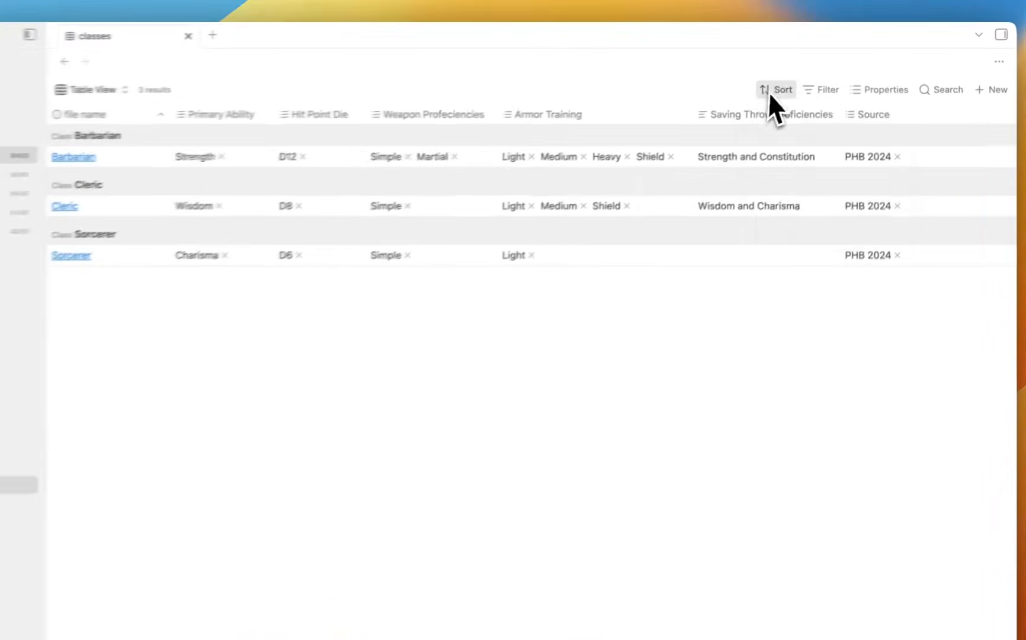
pyautogui.click(771, 90)
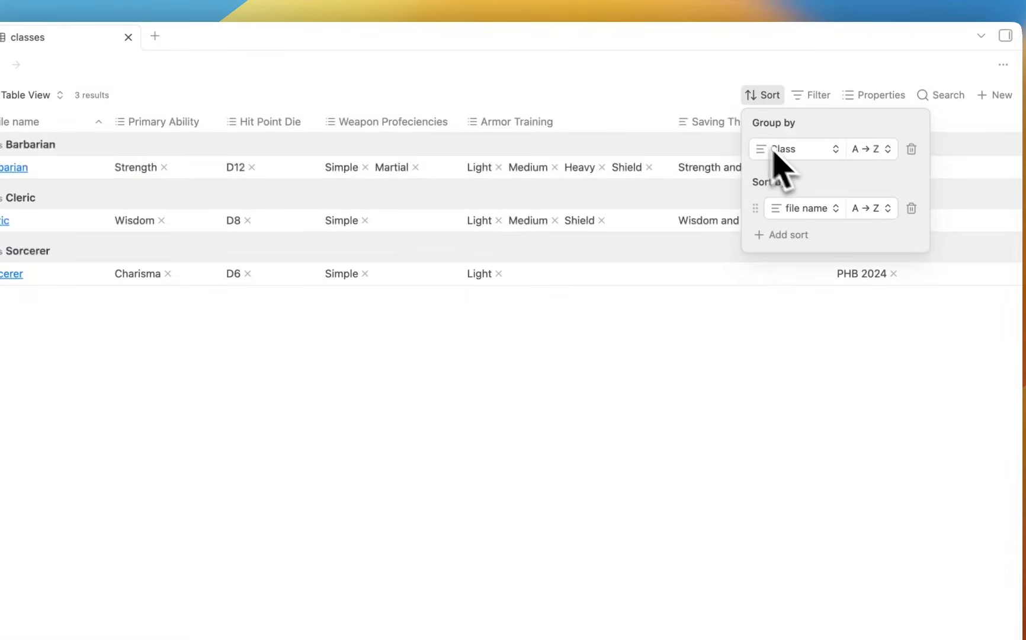
pyautogui.click(912, 152)
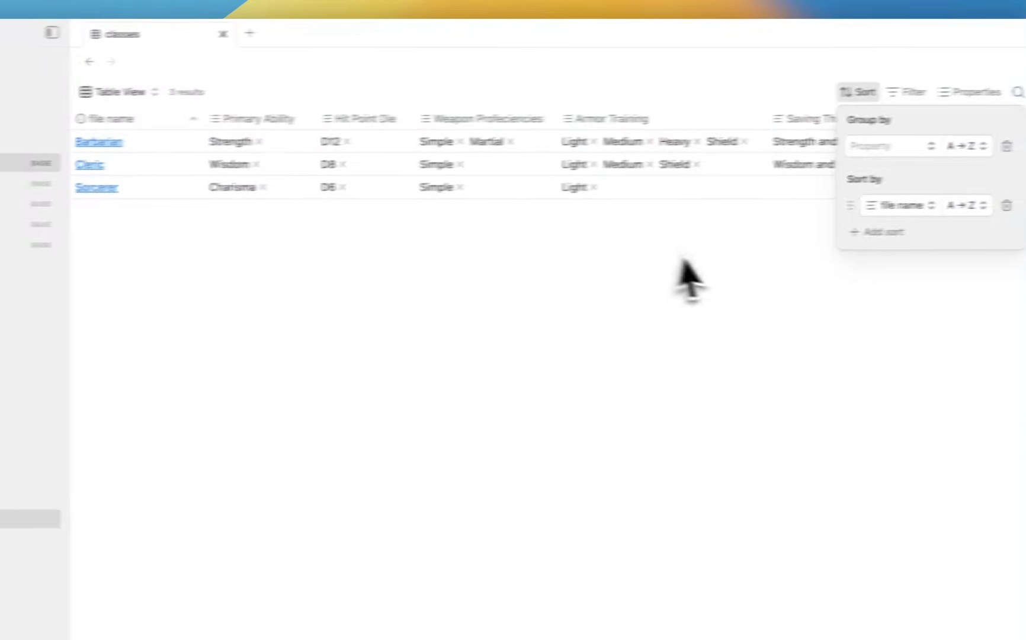
pyautogui.click(903, 148)
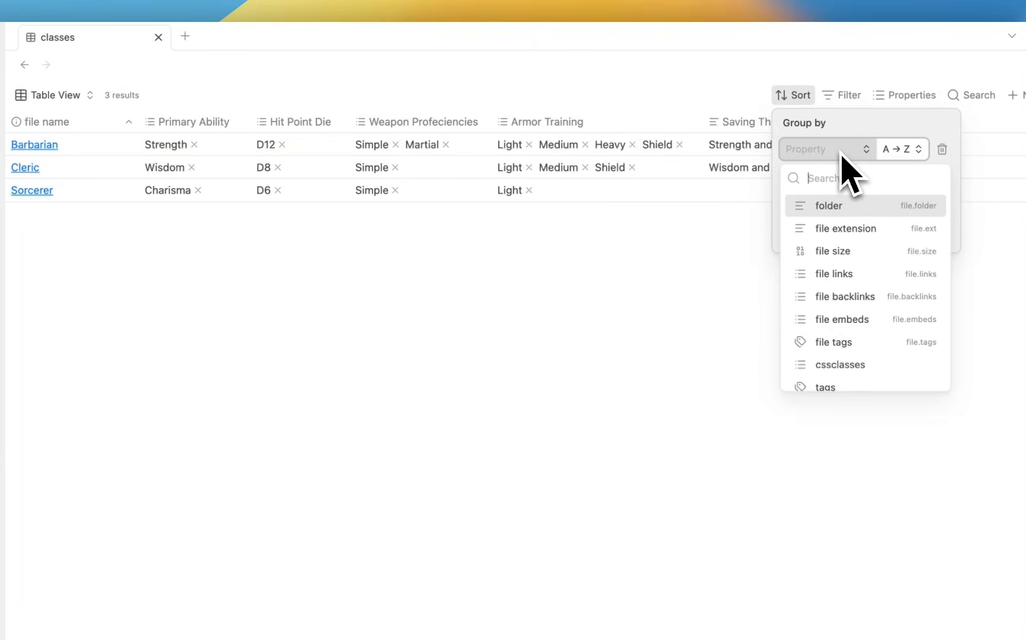
pyautogui.write('clas')
pyautogui.click(828, 206)
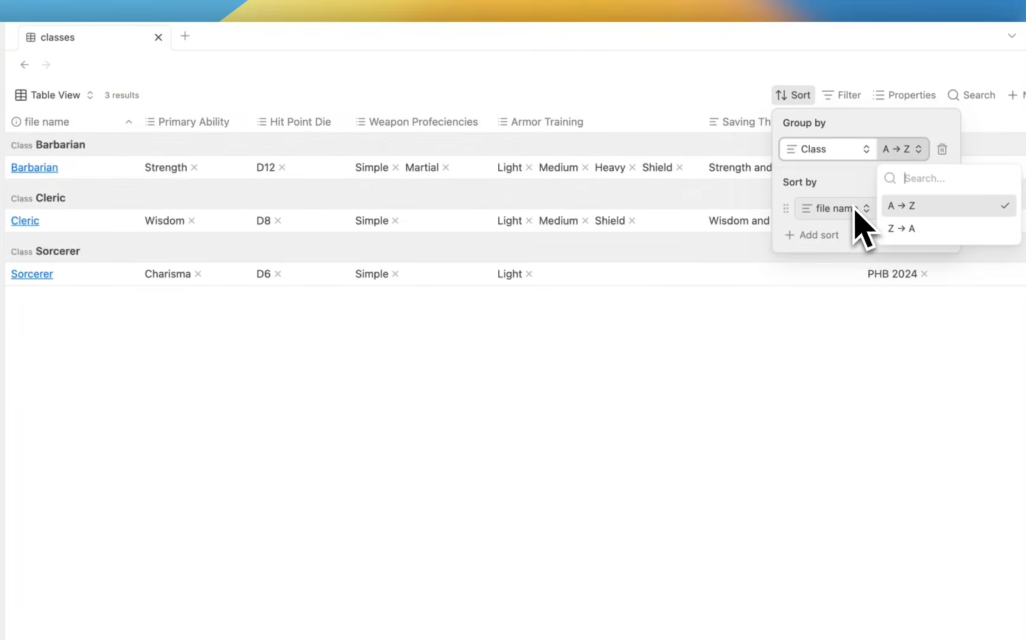
pyautogui.click(709, 270)
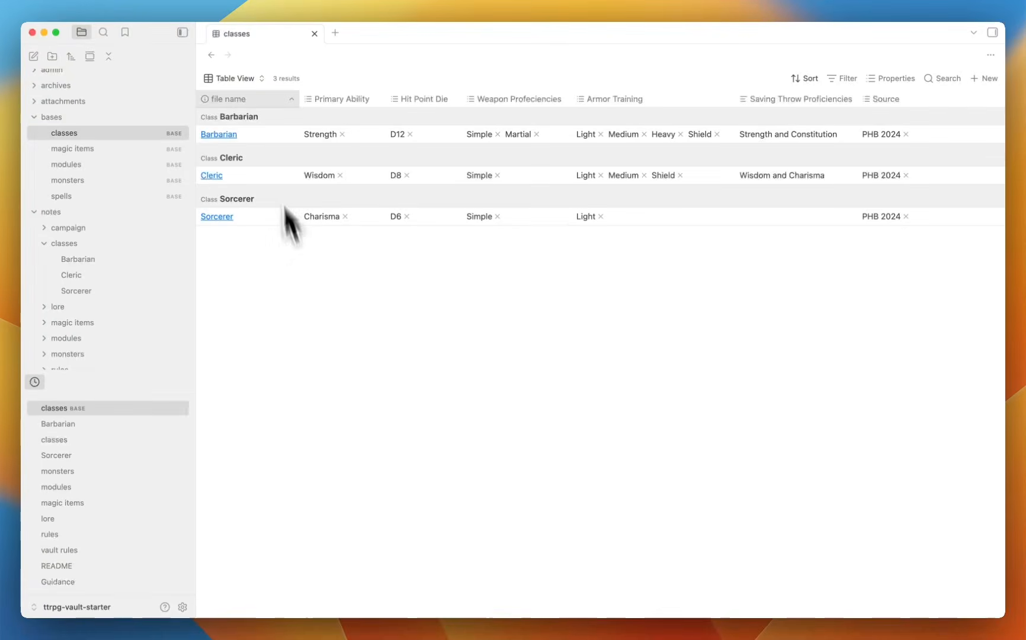
# Add a new view with List layout to the classes base.
pyautogui.click(255, 80)
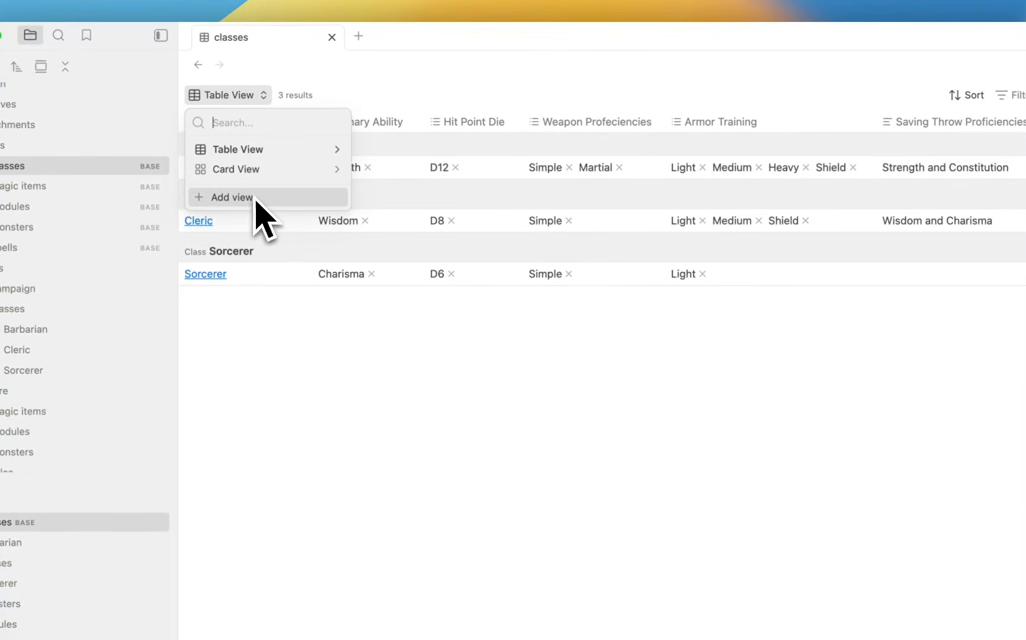
pyautogui.click(244, 197)
pyautogui.click(278, 194)
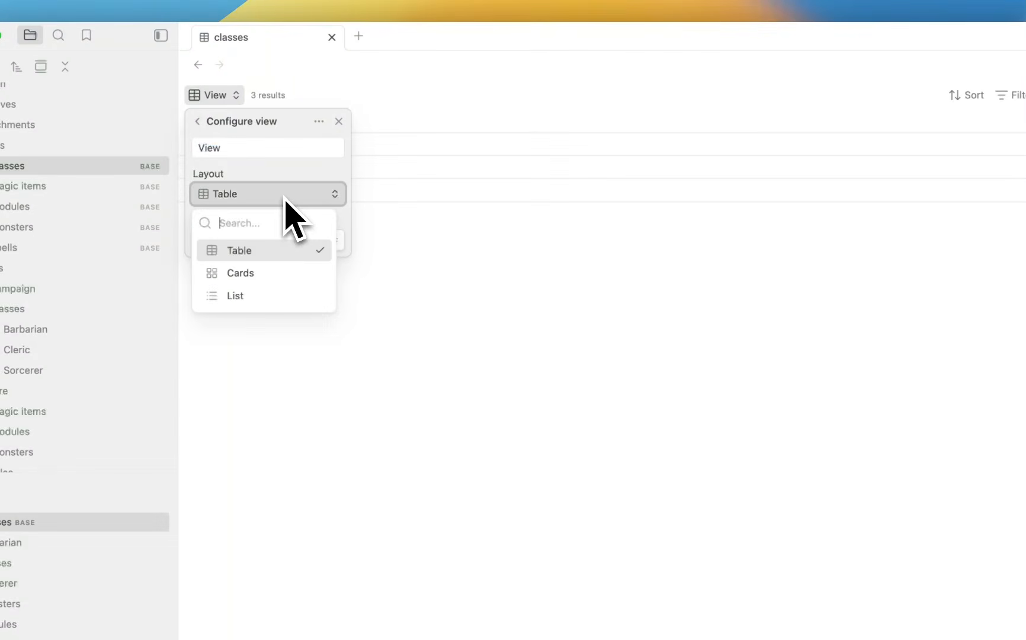
pyautogui.click(261, 296)
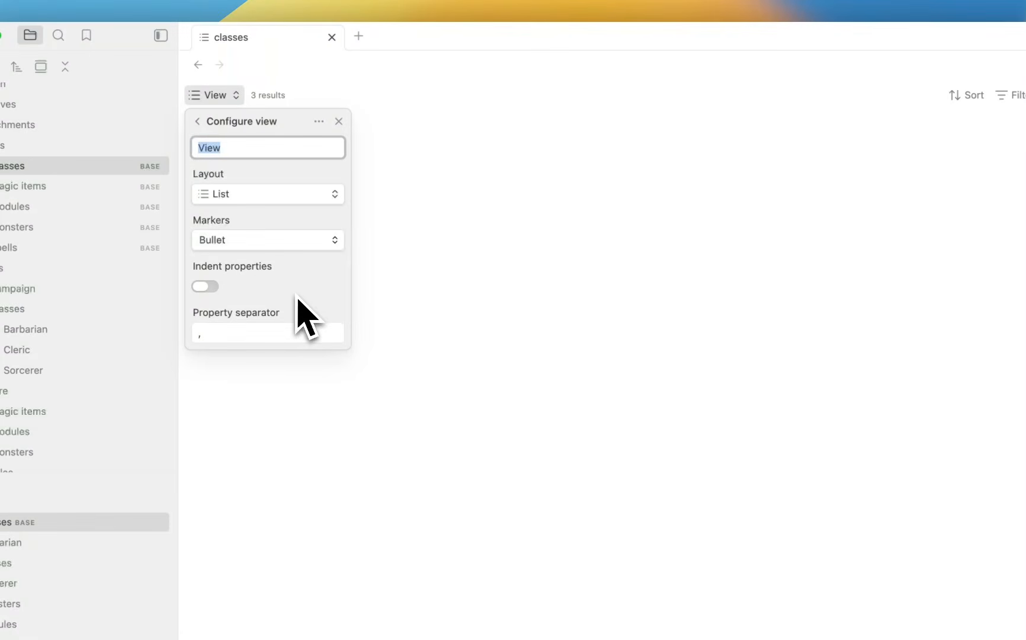
pyautogui.click(410, 268)
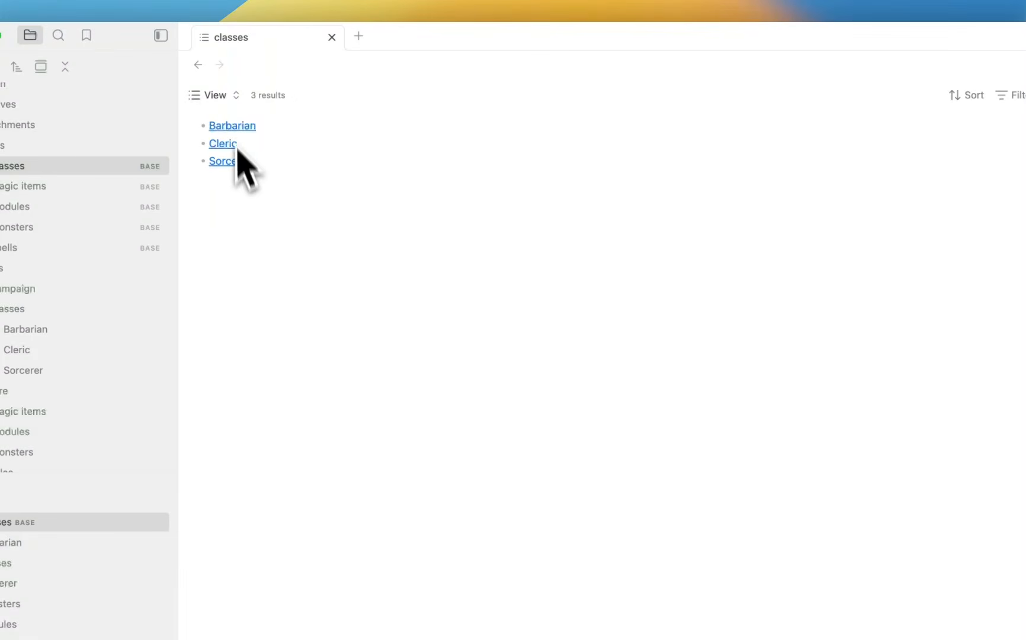
# Delete the new List view from the classes base.
pyautogui.click(231, 96)
pyautogui.click(337, 188)
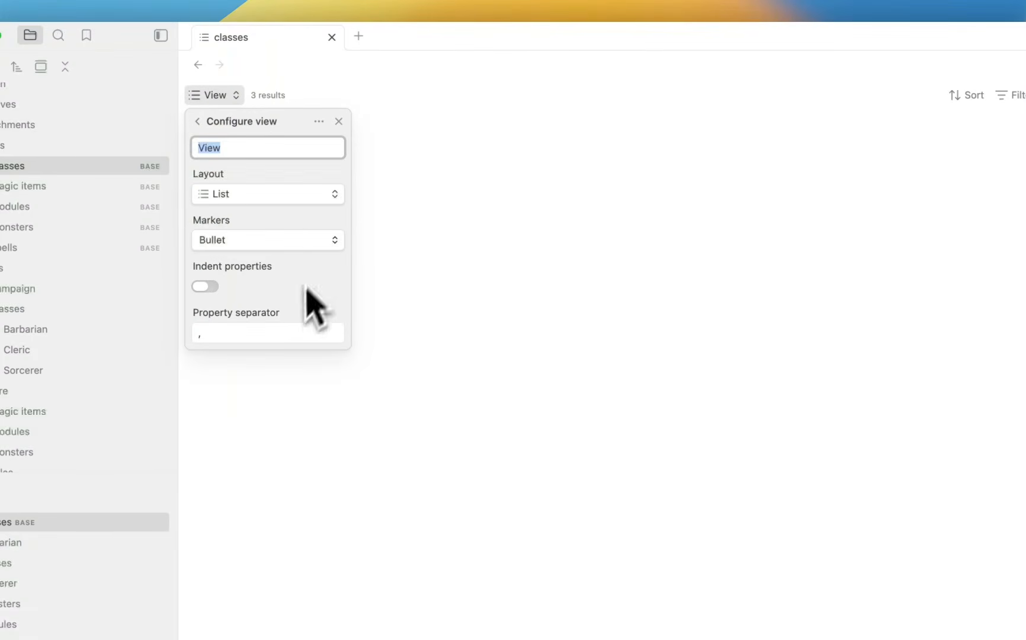
pyautogui.click(316, 126)
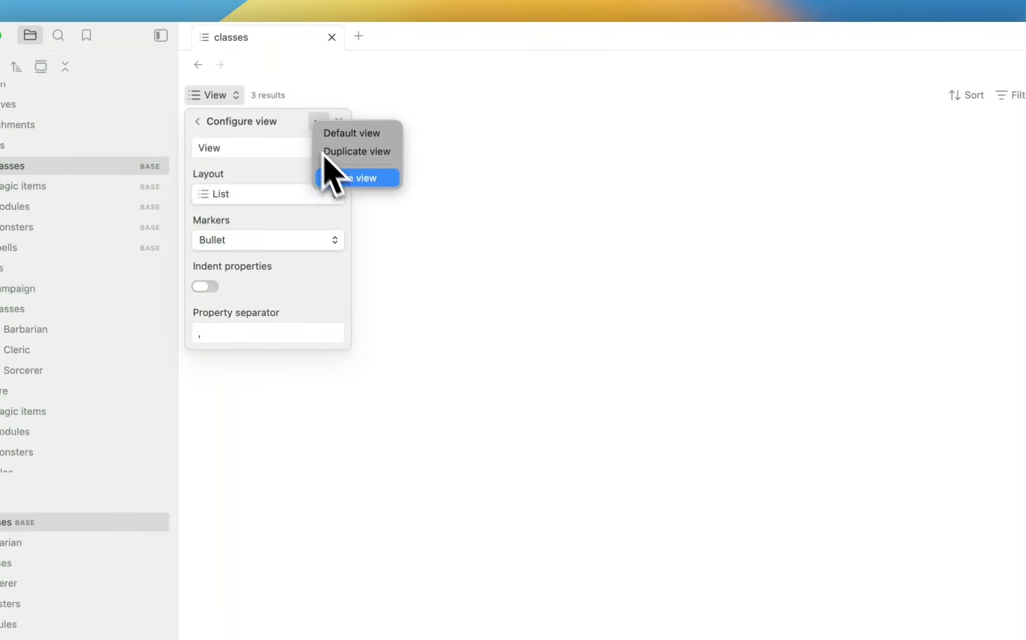
pyautogui.click(360, 180)
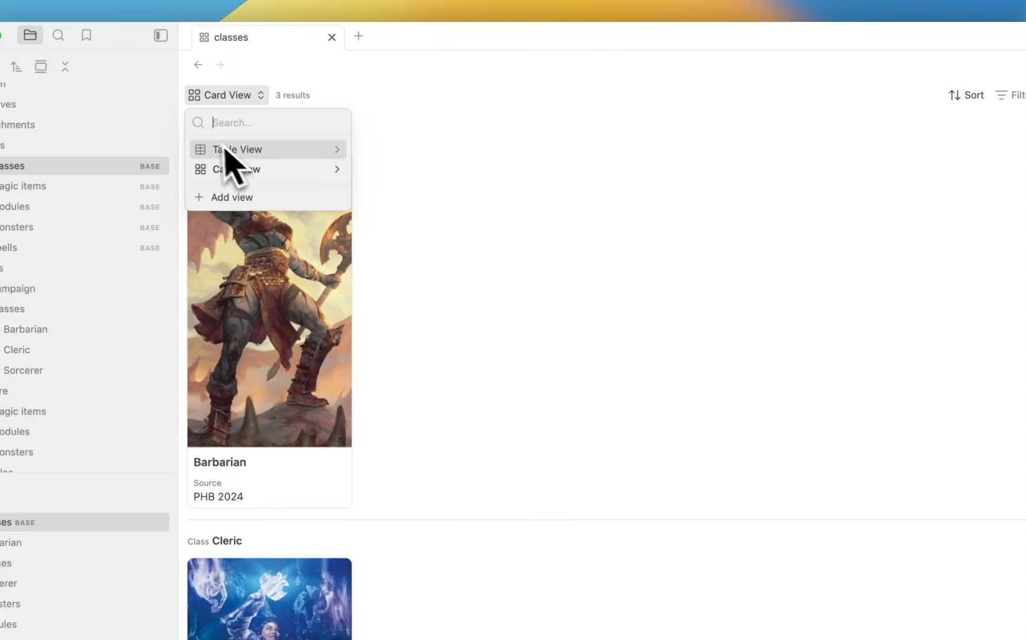
pyautogui.click(456, 121)
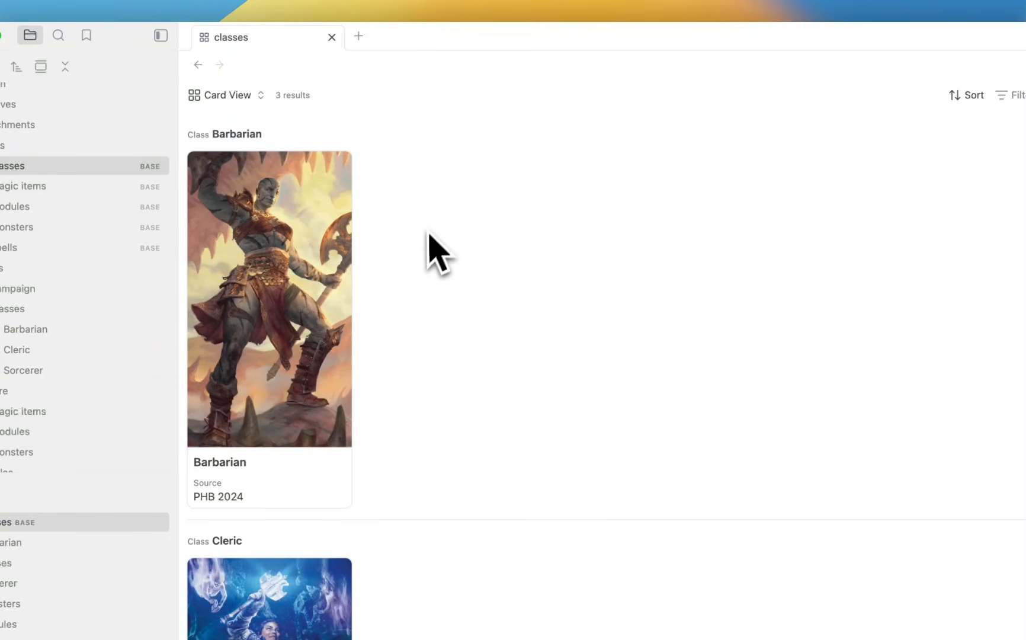
# In the Barbarian note's source, replace the Cover link with [[barbarian.webp]].
pyautogui.click(310, 207)
pyautogui.press('super+e')
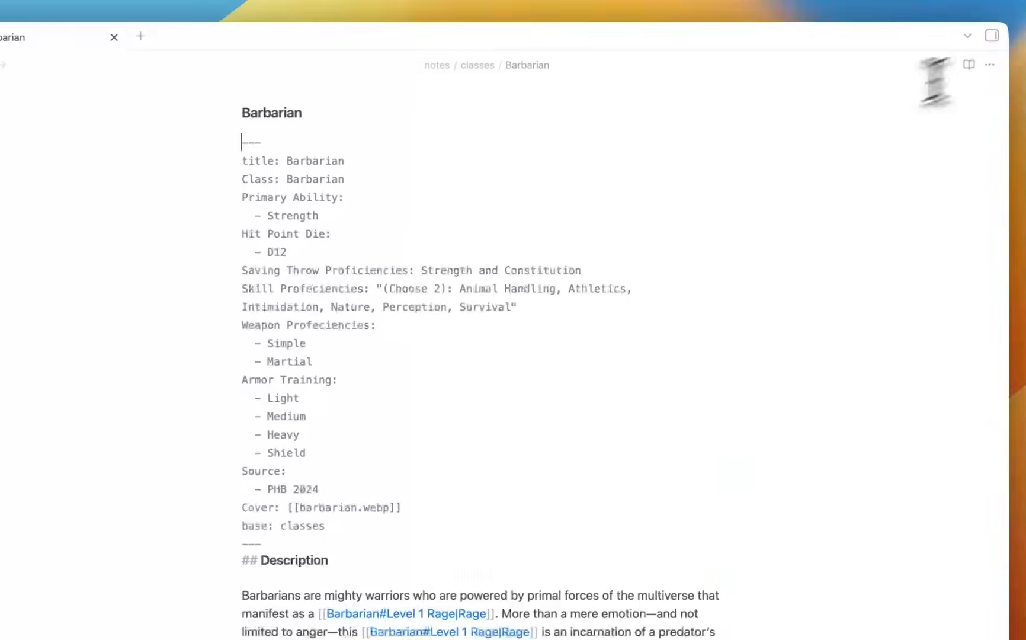
pyautogui.moveTo(287, 507); pyautogui.dragTo(453, 506)
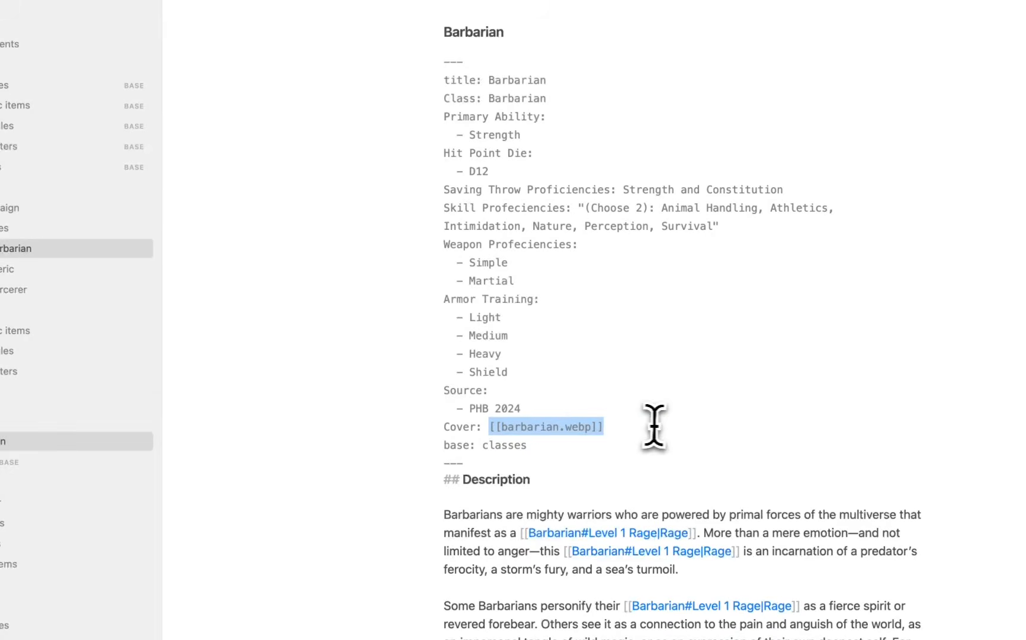
pyautogui.press('BackSpace')
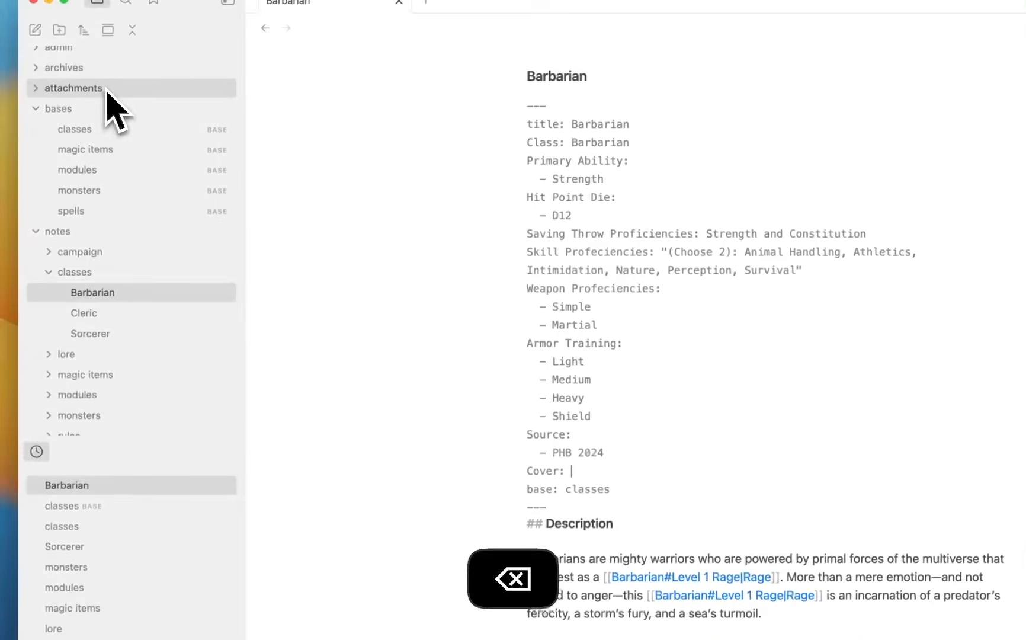
pyautogui.click(109, 94)
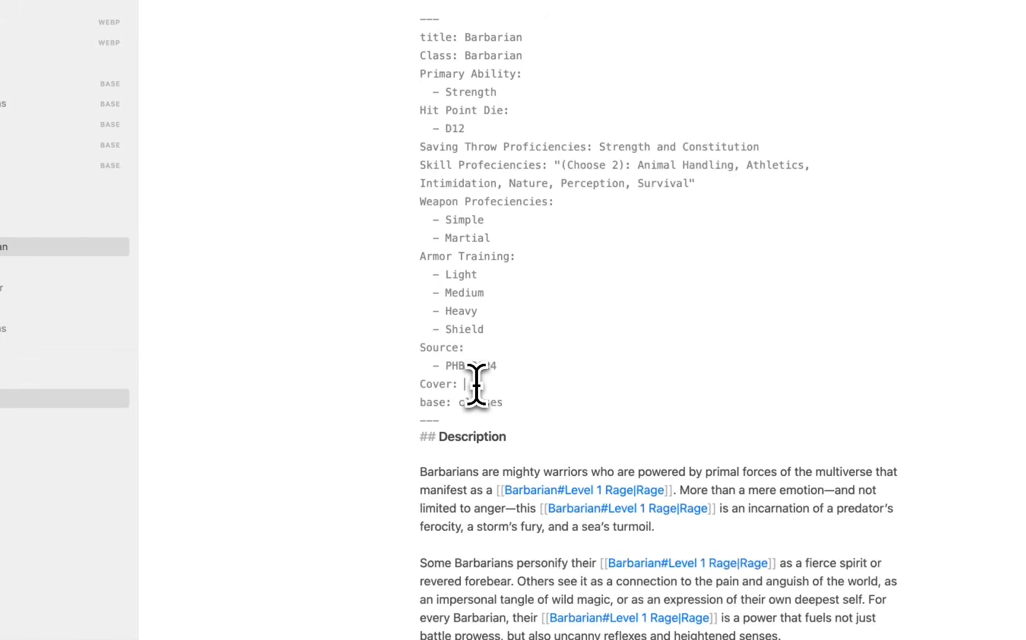
pyautogui.write('[[')
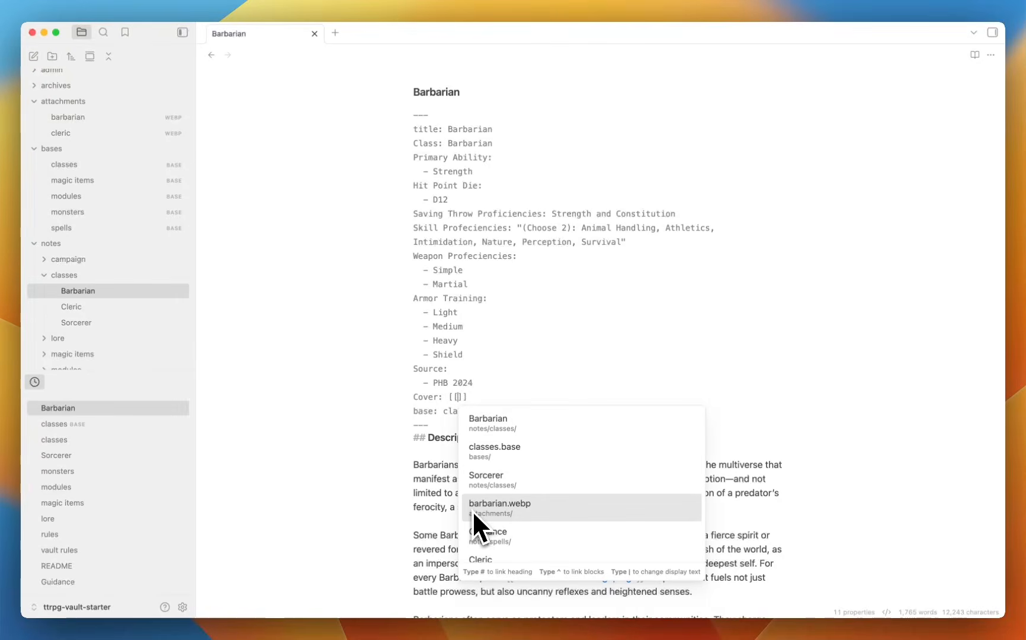
pyautogui.click(520, 511)
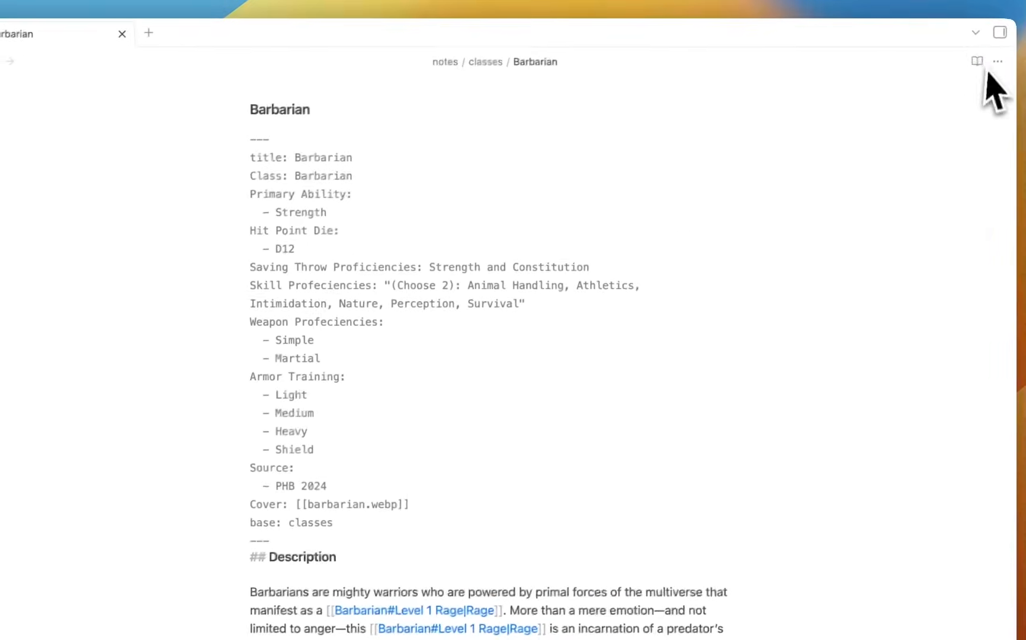
# Return Barbarian to reading view, view barbarian.webp, then reopen the classes base.
pyautogui.click(977, 62)
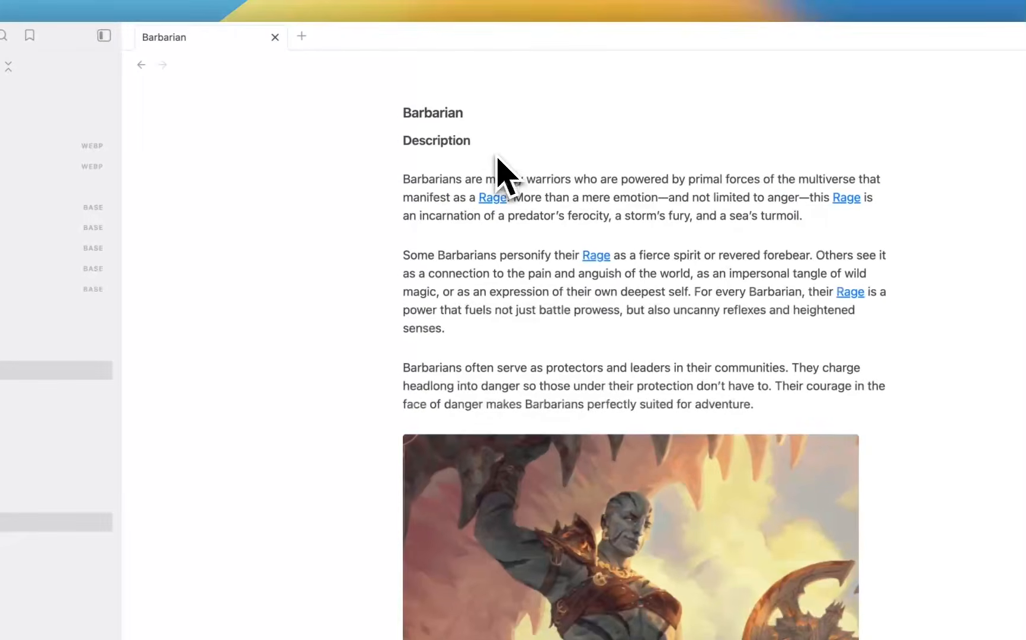
pyautogui.click(111, 149)
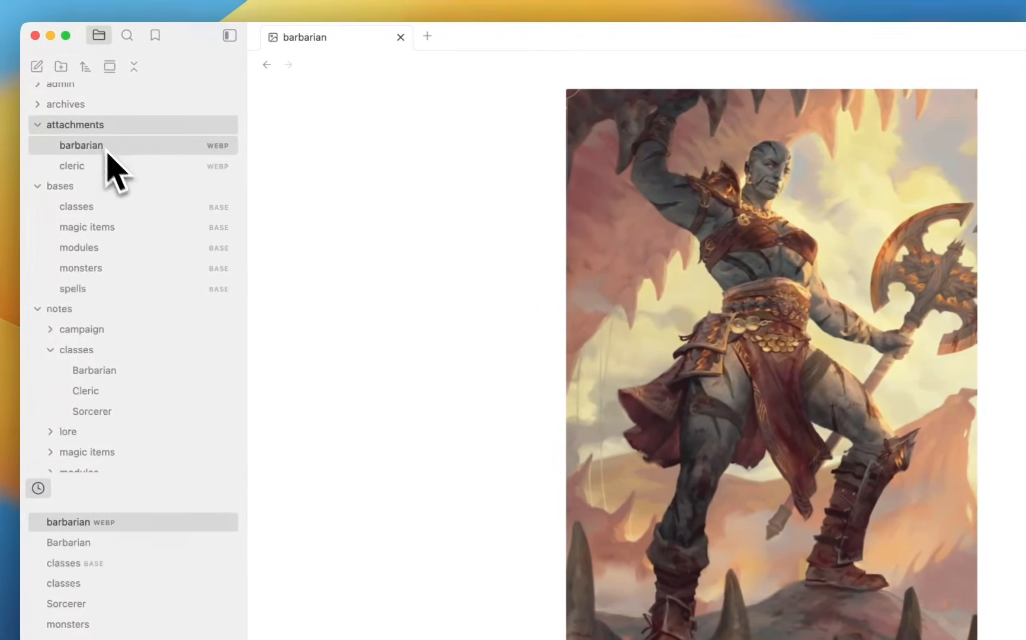
pyautogui.click(78, 125)
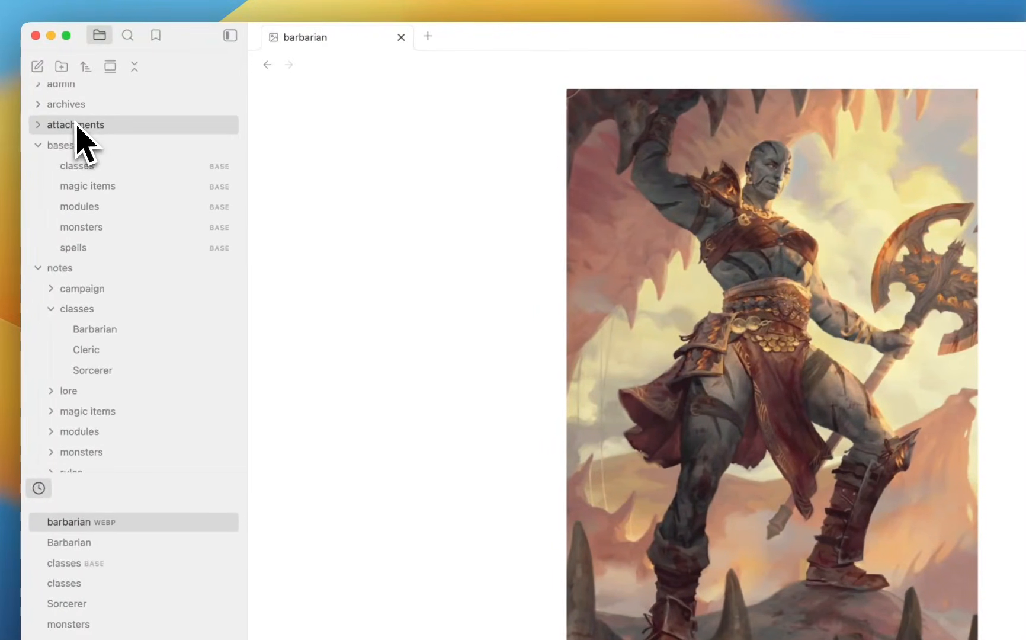
pyautogui.click(130, 166)
# Switch to Card View and set card size 440 with image aspect ratio about 1.75.
pyautogui.click(316, 97)
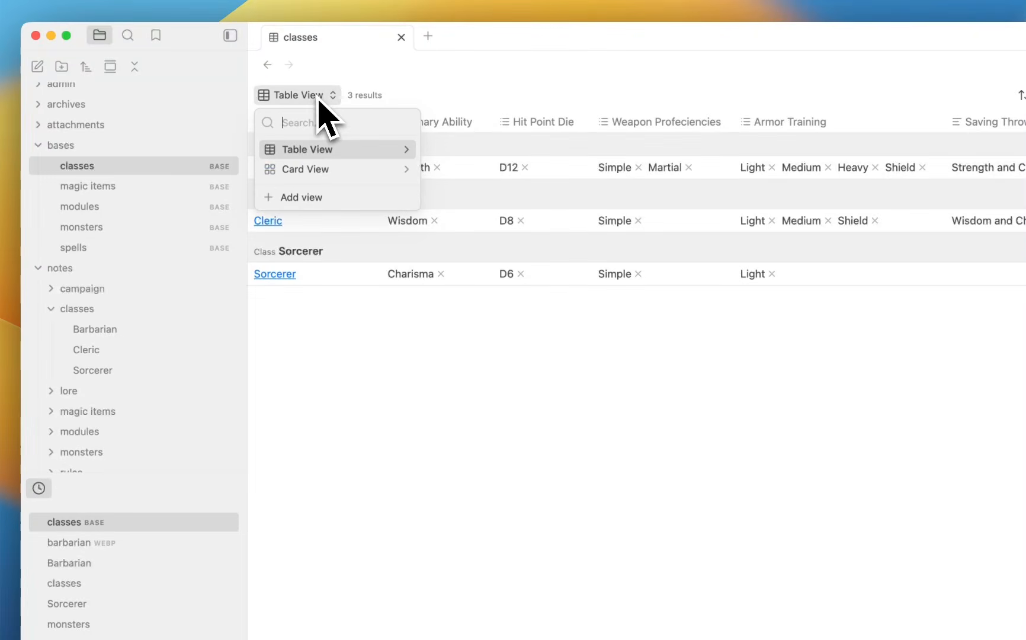
pyautogui.click(315, 168)
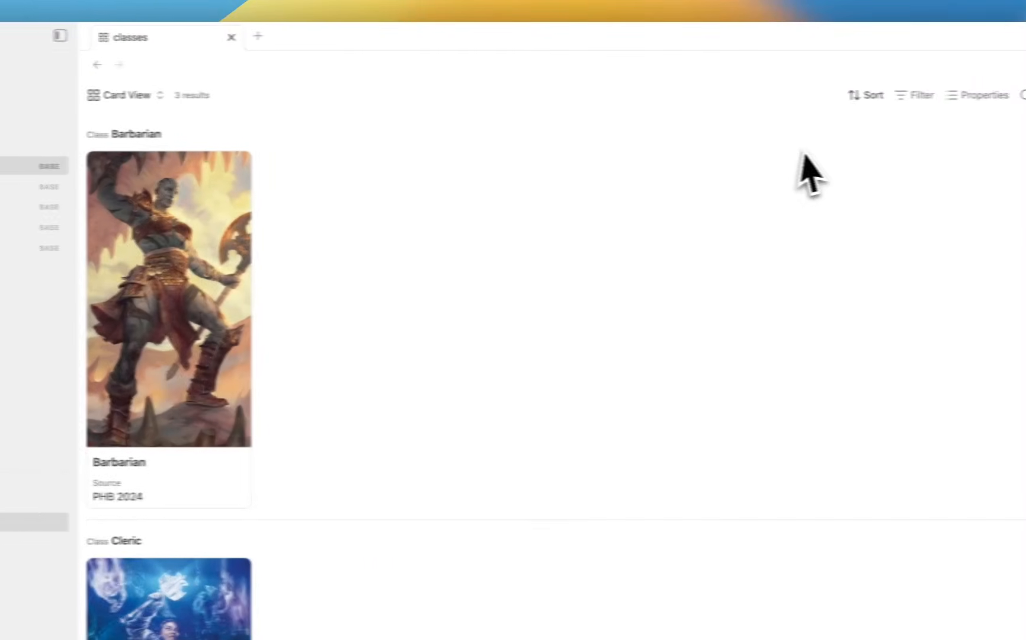
pyautogui.click(266, 95)
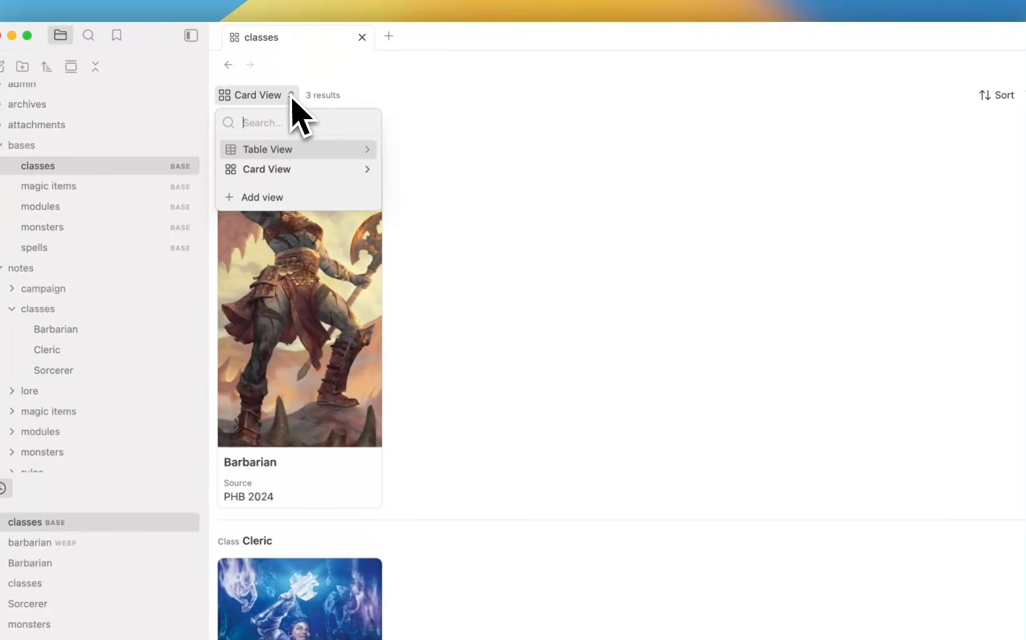
pyautogui.click(342, 169)
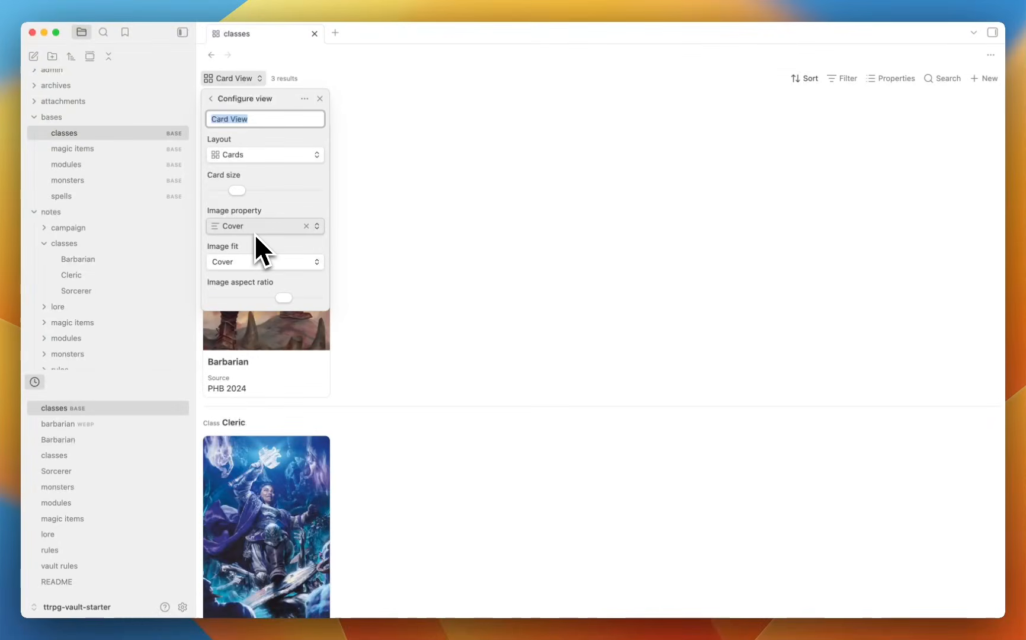
pyautogui.moveTo(250, 188); pyautogui.dragTo(252, 211)
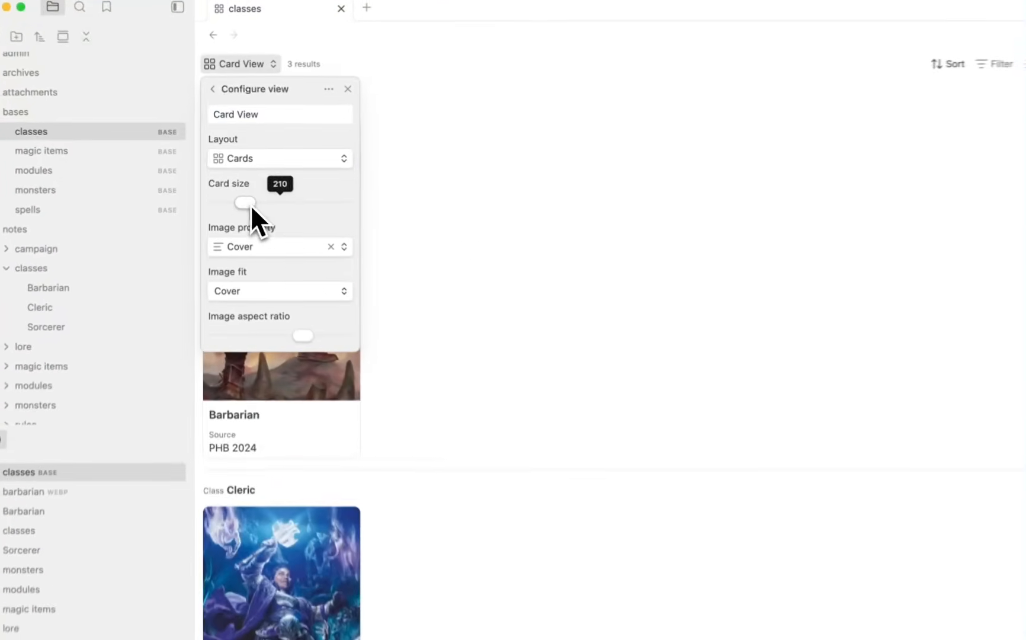
pyautogui.moveTo(307, 345)
pyautogui.mouseDown()
pyautogui.moveTo(235, 344)
pyautogui.moveTo(342, 348)
pyautogui.moveTo(291, 348)
pyautogui.moveTo(302, 344)
pyautogui.mouseUp()
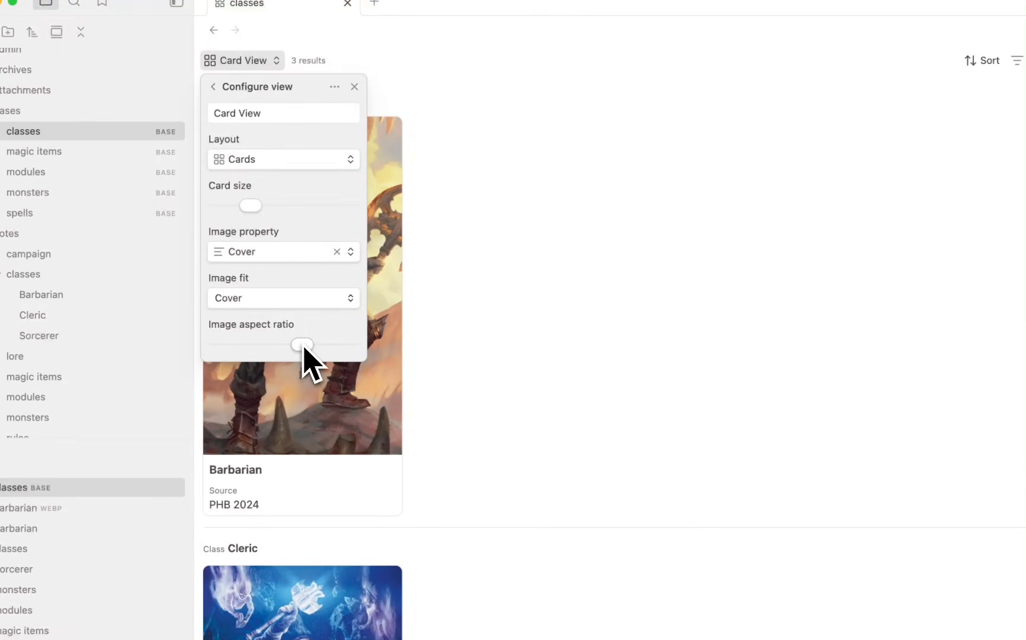
pyautogui.click(544, 279)
# Open the Cleric card and scroll to its Cantrips and Level 1 Cleric Spells tables.
pyautogui.moveTo(362, 259)
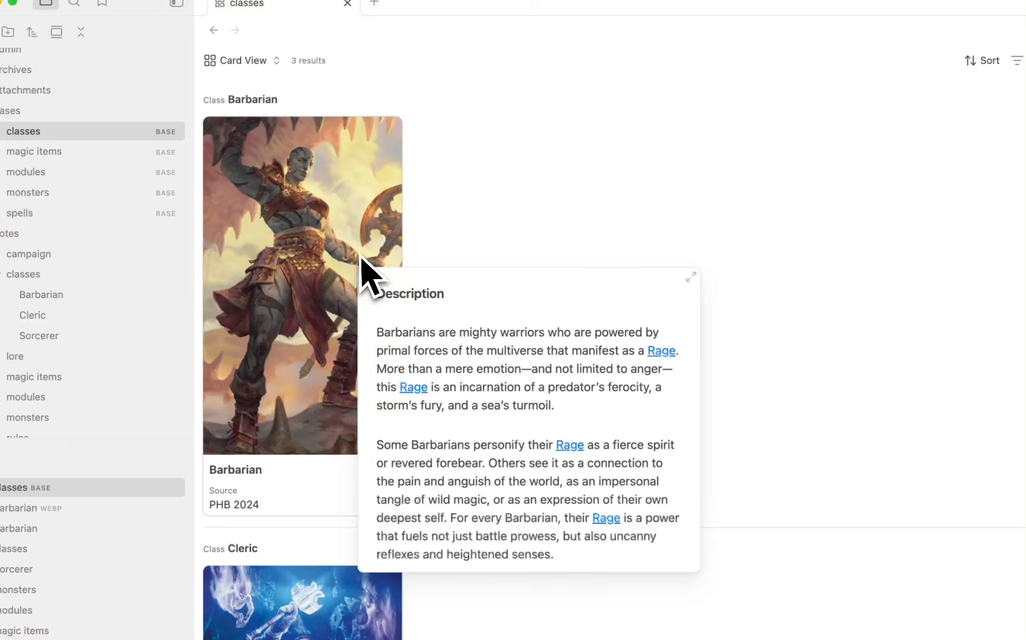
pyautogui.moveTo(325, 191)
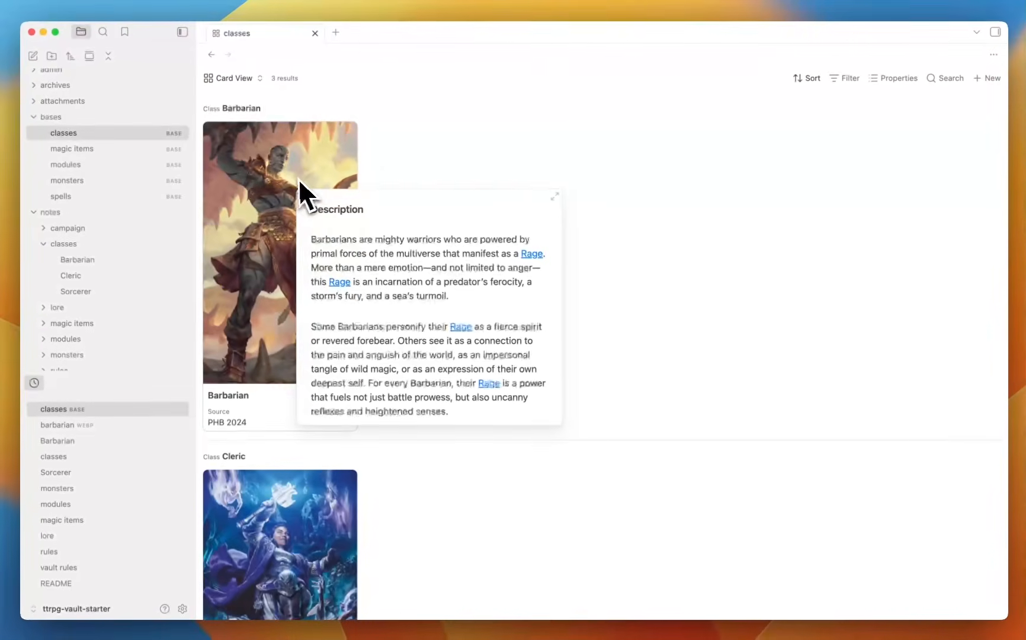
pyautogui.scroll(-10, 373, 252)
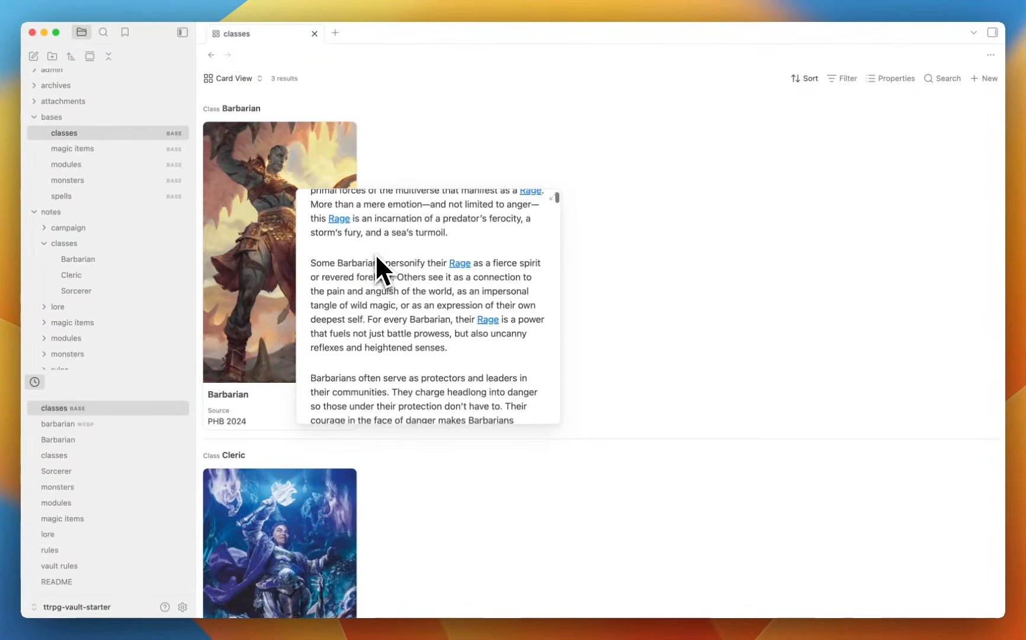
pyautogui.scroll(-20, 375, 253)
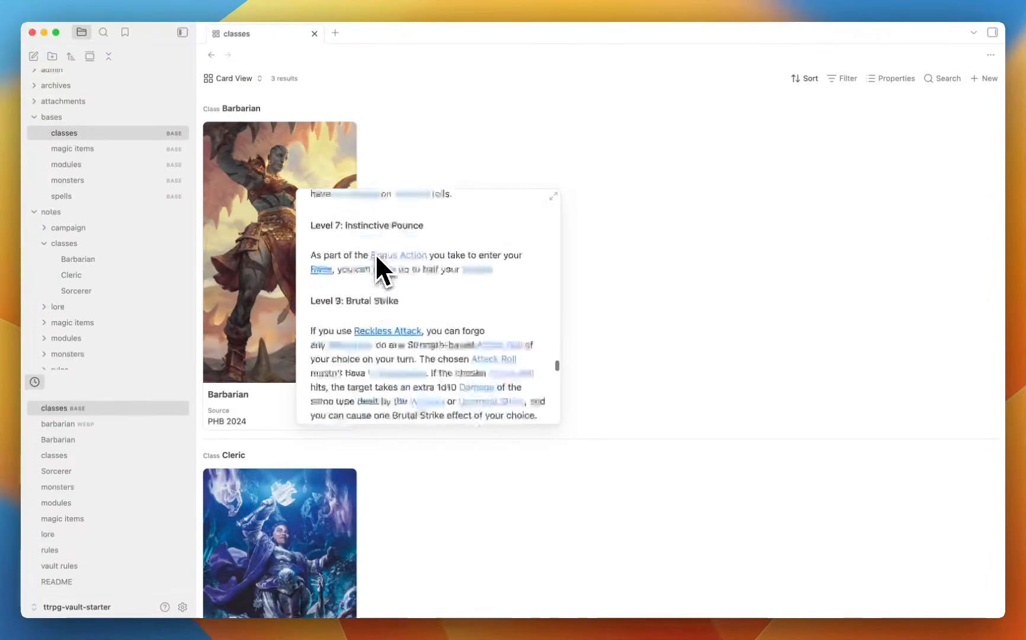
pyautogui.scroll(-5, 375, 254)
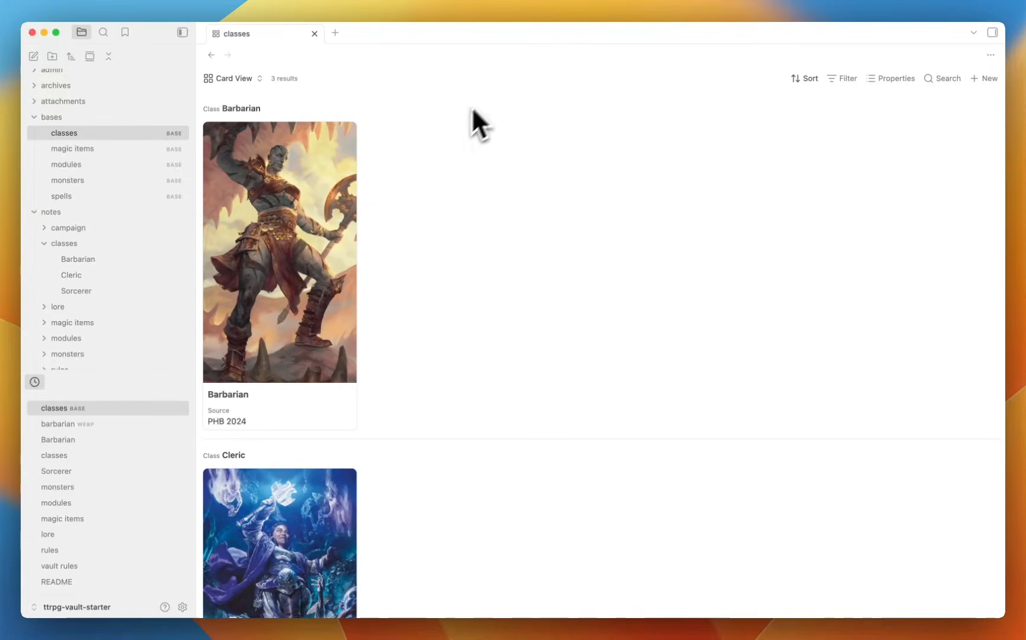
pyautogui.scroll(-5, 431, 247)
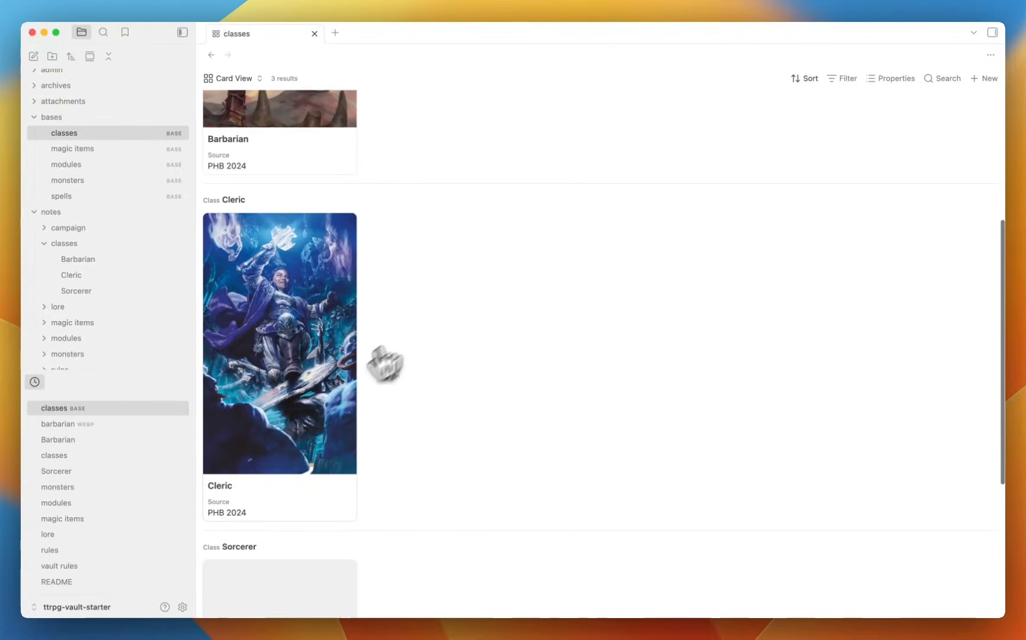
pyautogui.moveTo(295, 295)
pyautogui.click(302, 272)
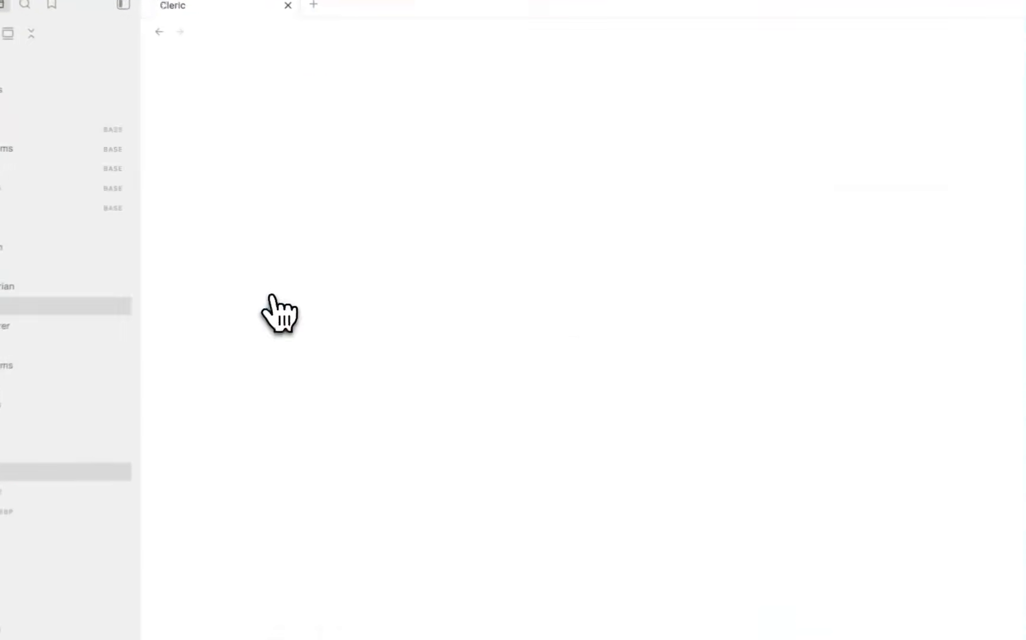
pyautogui.scroll(-10, 630, 225)
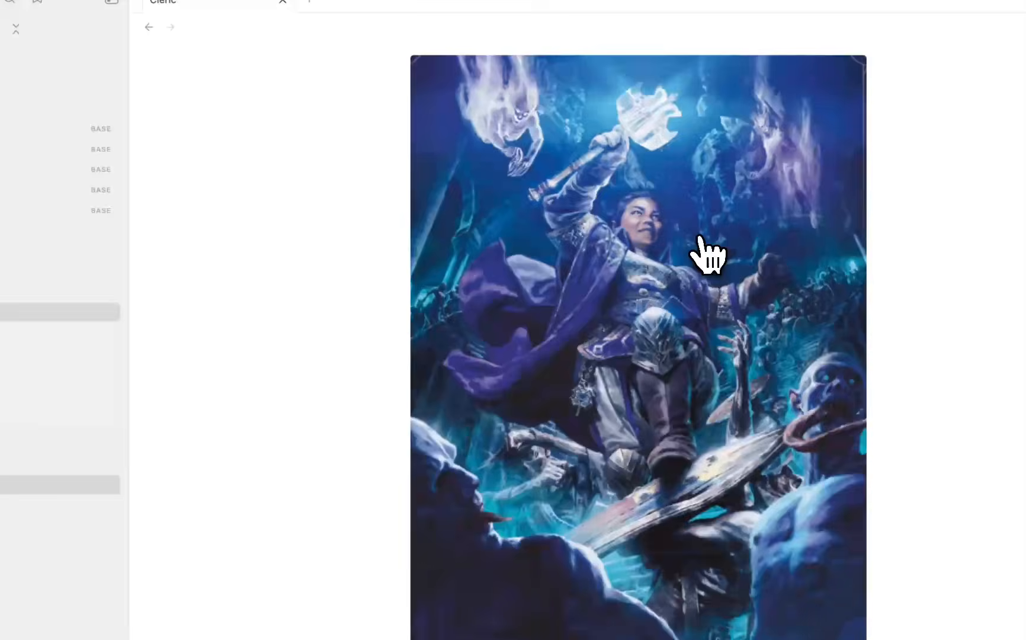
pyautogui.scroll(-15, 705, 255)
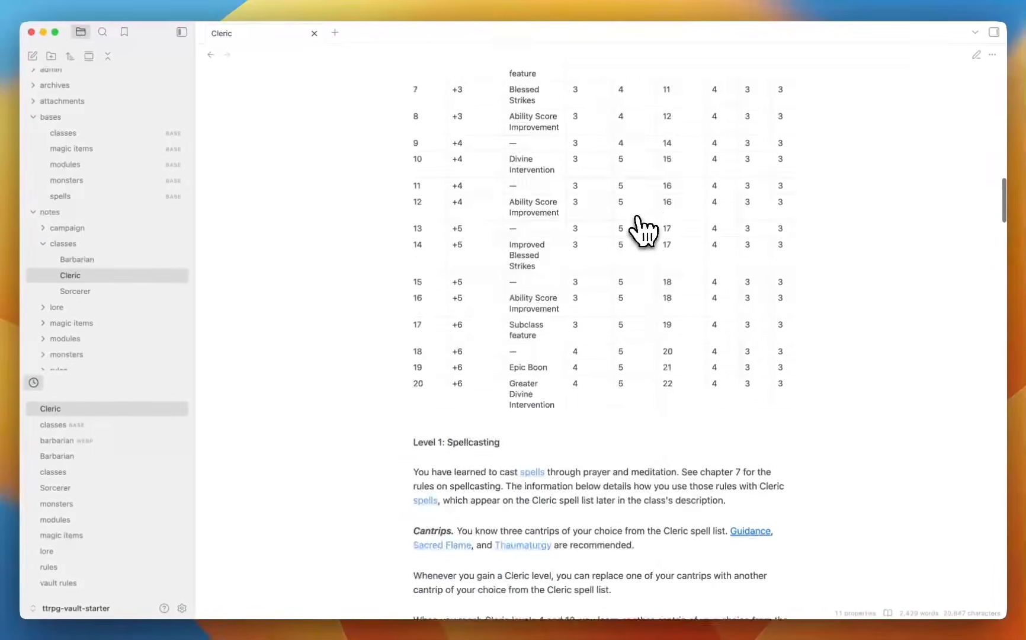
pyautogui.scroll(-15, 643, 231)
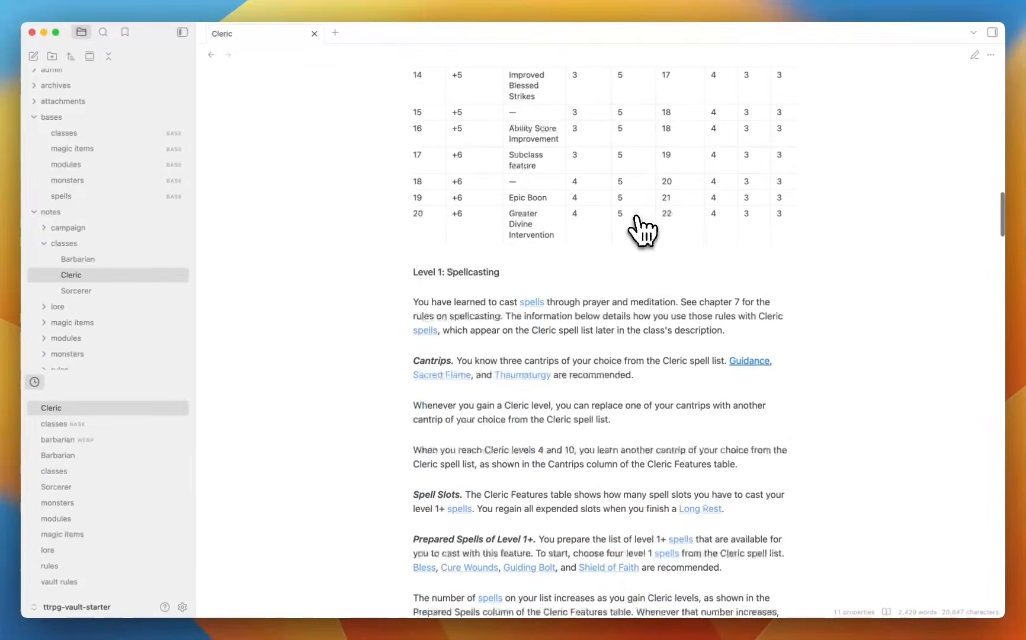
pyautogui.scroll(-20, 642, 231)
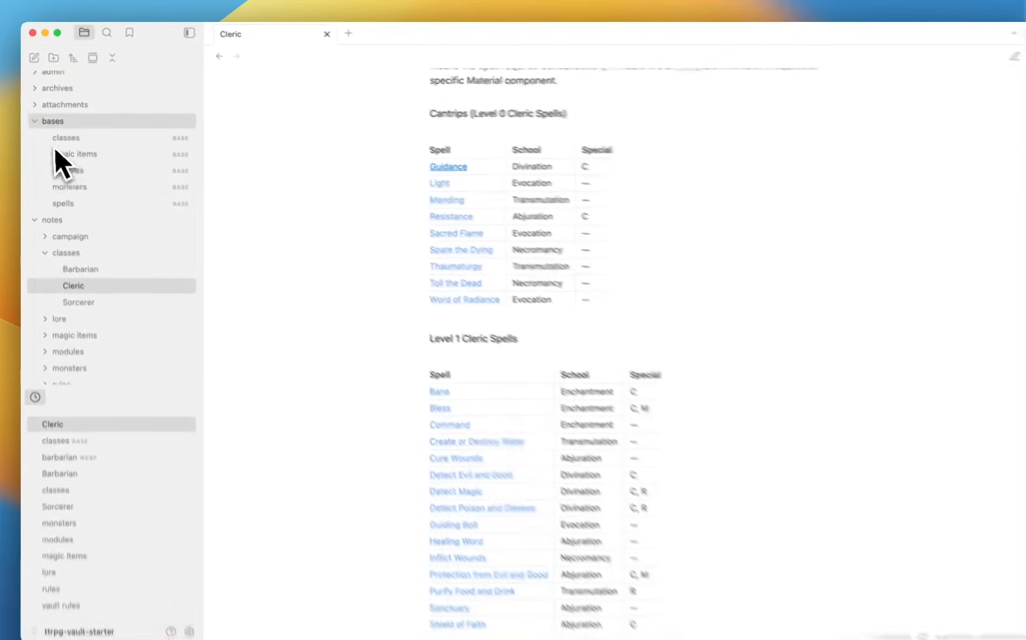
# Collapse the bases, templates and classes folders, and expand notes > spells.
pyautogui.click(38, 121)
pyautogui.click(37, 141)
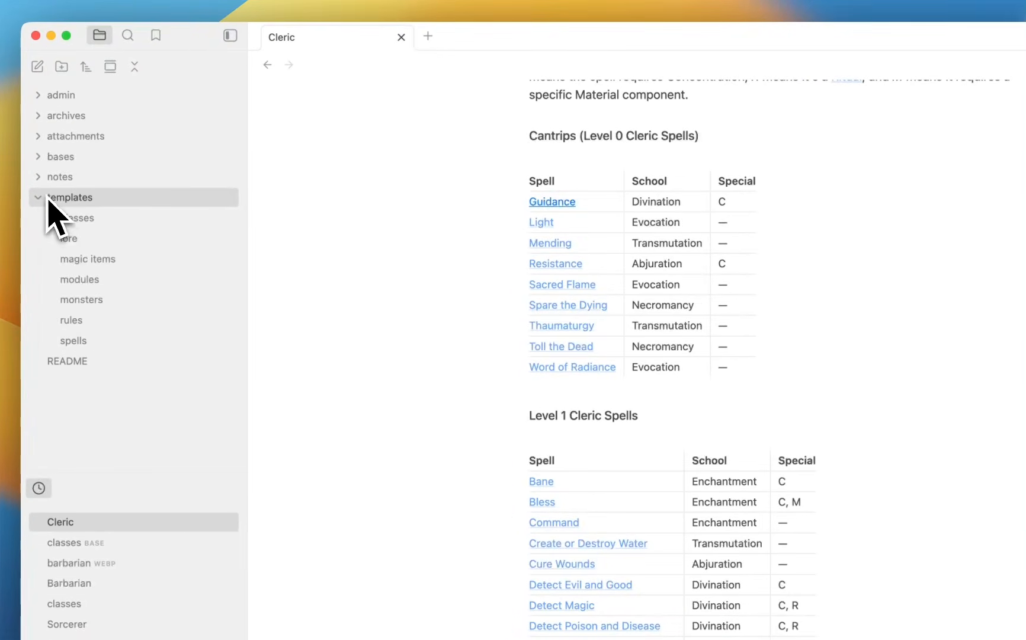
pyautogui.click(47, 200)
pyautogui.click(39, 180)
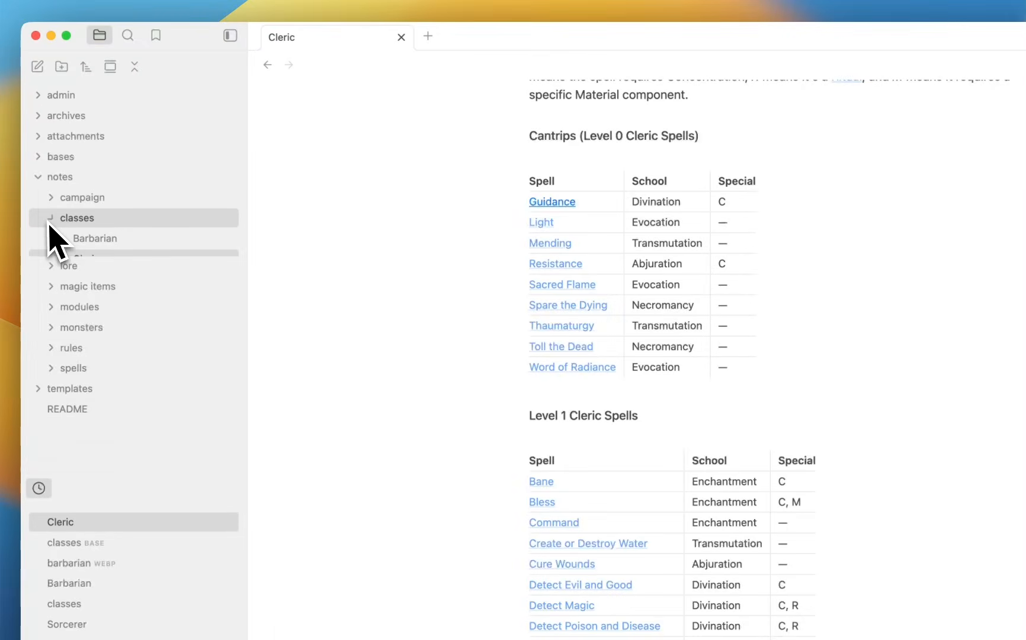
pyautogui.click(80, 218)
pyautogui.click(86, 341)
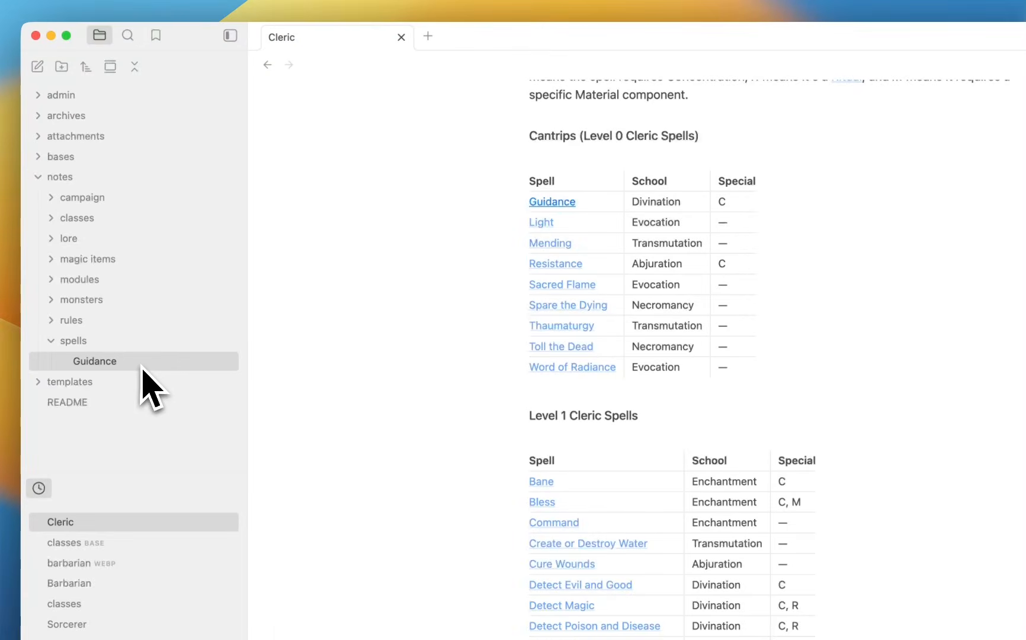
# Open the Guidance spell note in a new tab and view its markdown source.
pyautogui.rightClick(142, 368)
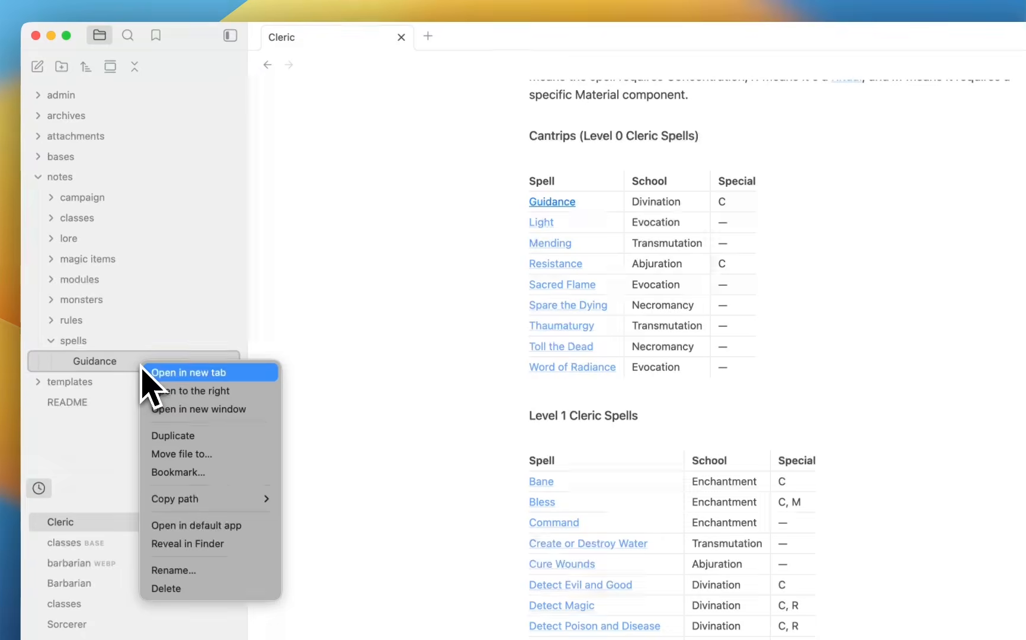
pyautogui.click(198, 372)
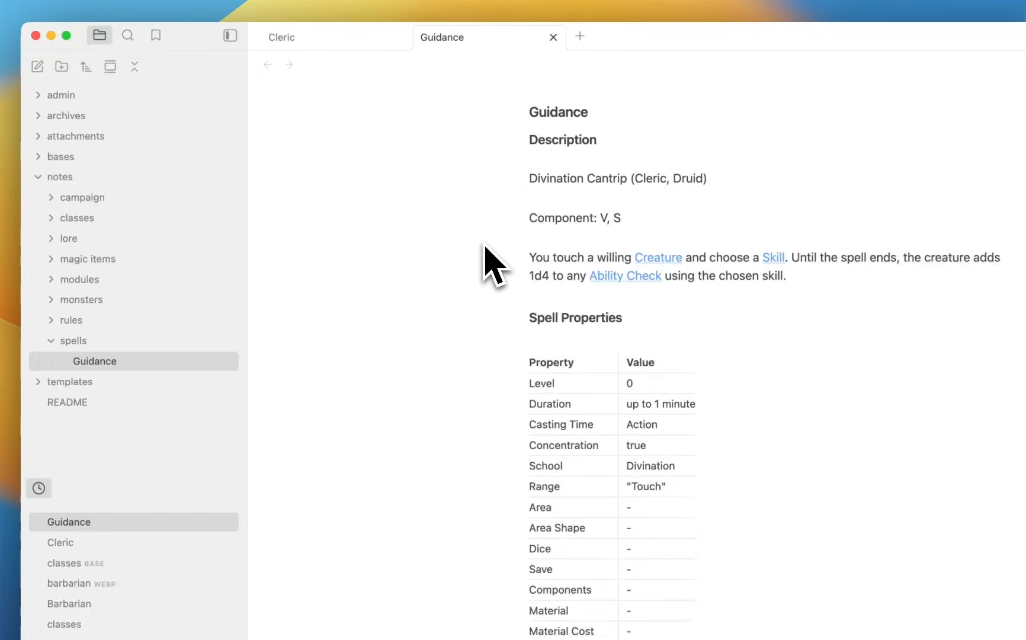
pyautogui.scroll(-1, 485, 244)
pyautogui.scroll(1, 485, 244)
pyautogui.scroll(-2, 485, 244)
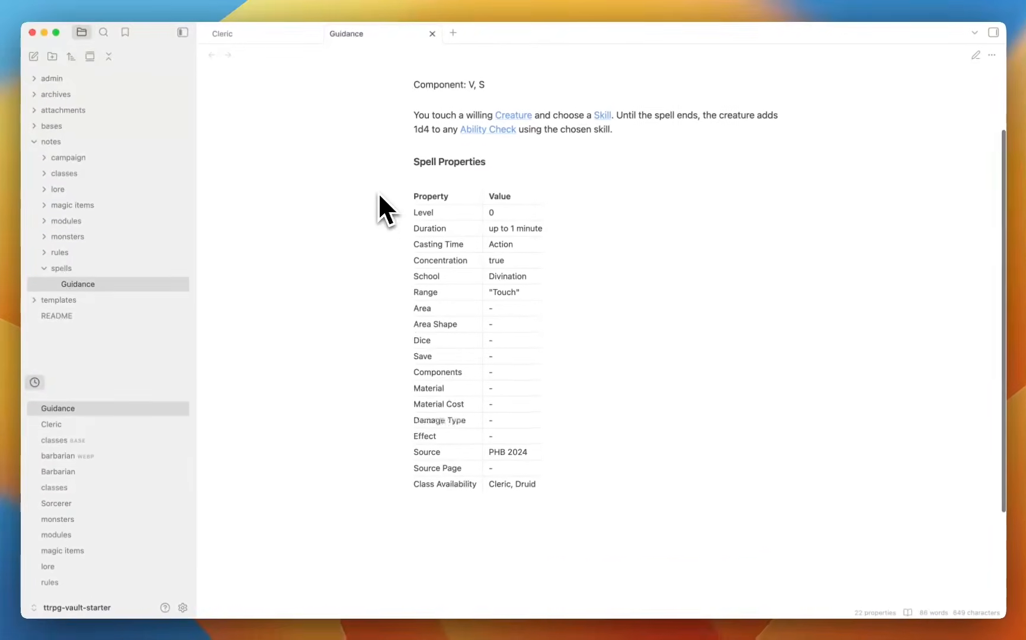
pyautogui.scroll(2, 379, 196)
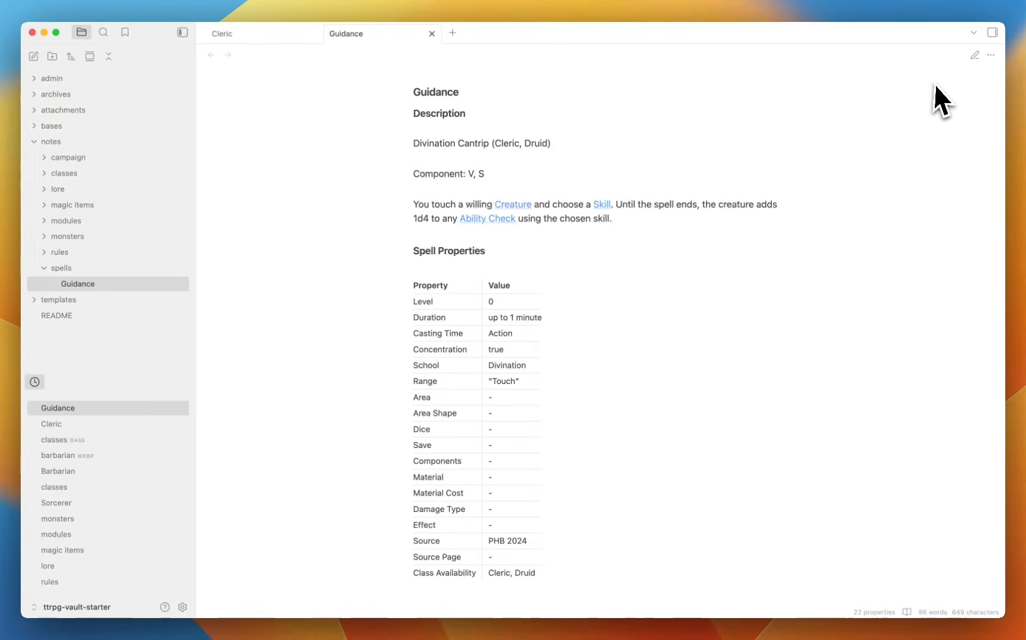
pyautogui.scroll(-5, 614, 299)
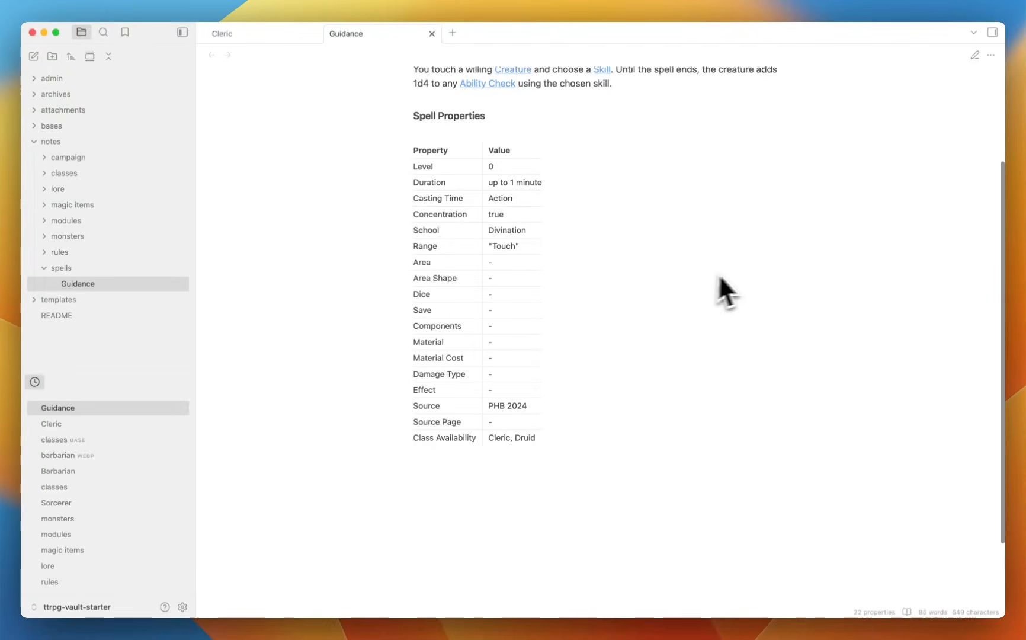
pyautogui.scroll(5, 770, 267)
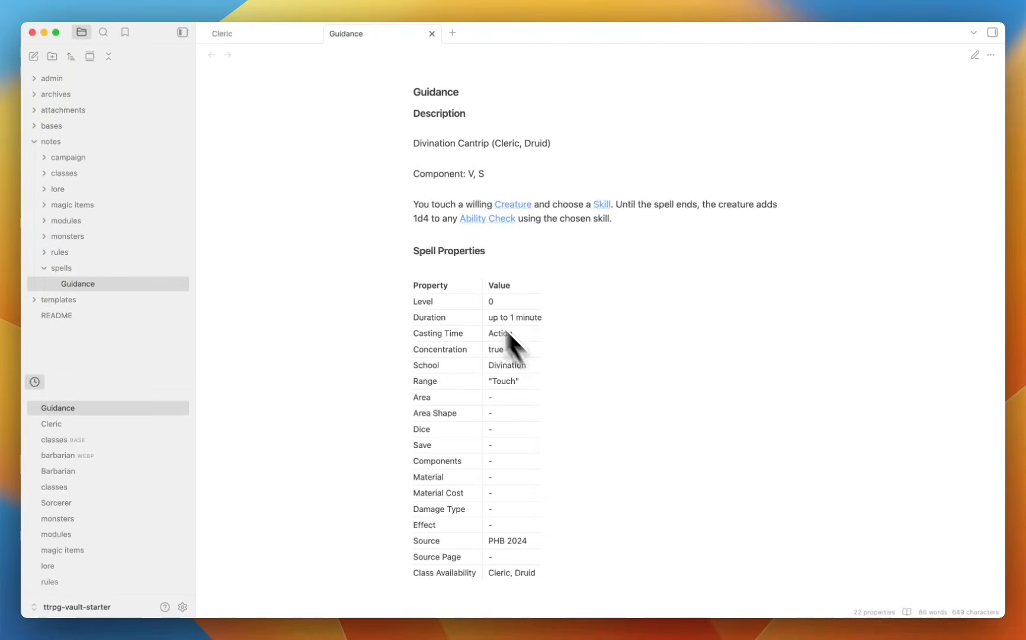
pyautogui.click(975, 55)
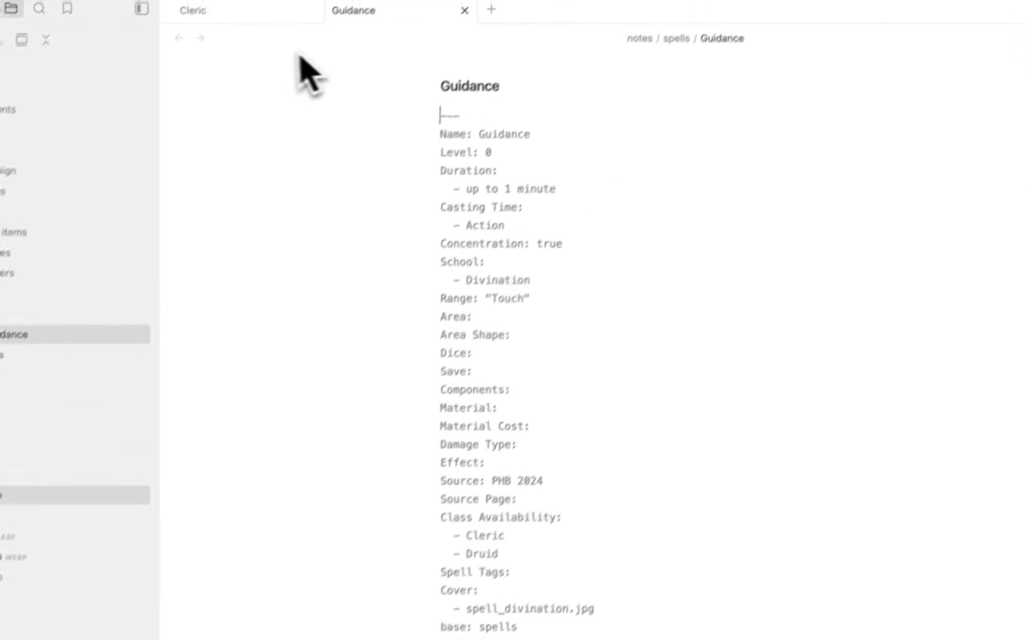
# Back in the Cleric tab, inspect its markdown source, then return to reading view.
pyautogui.click(267, 13)
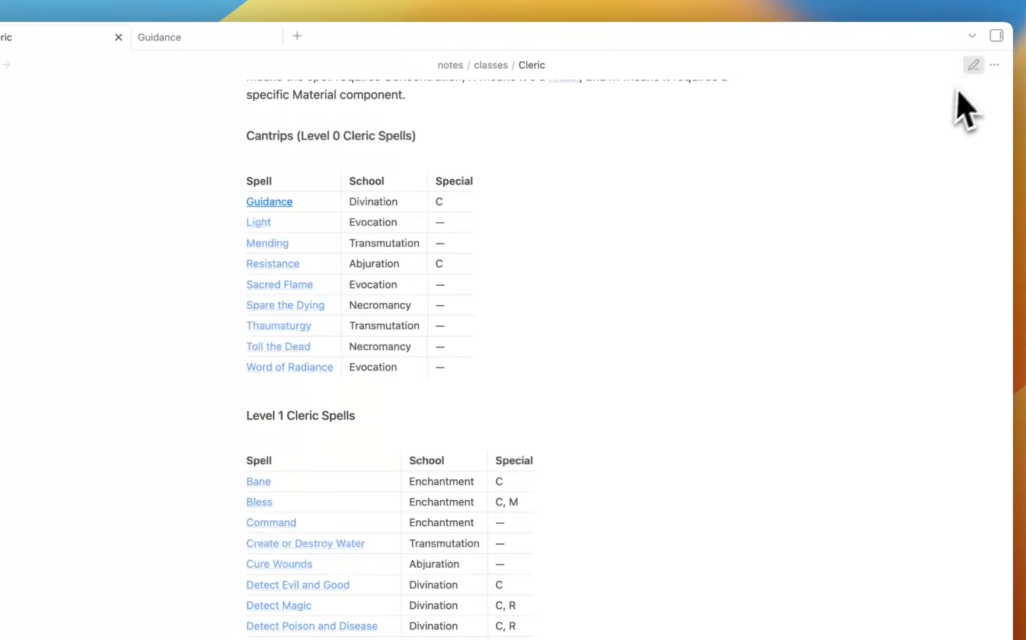
pyautogui.click(973, 64)
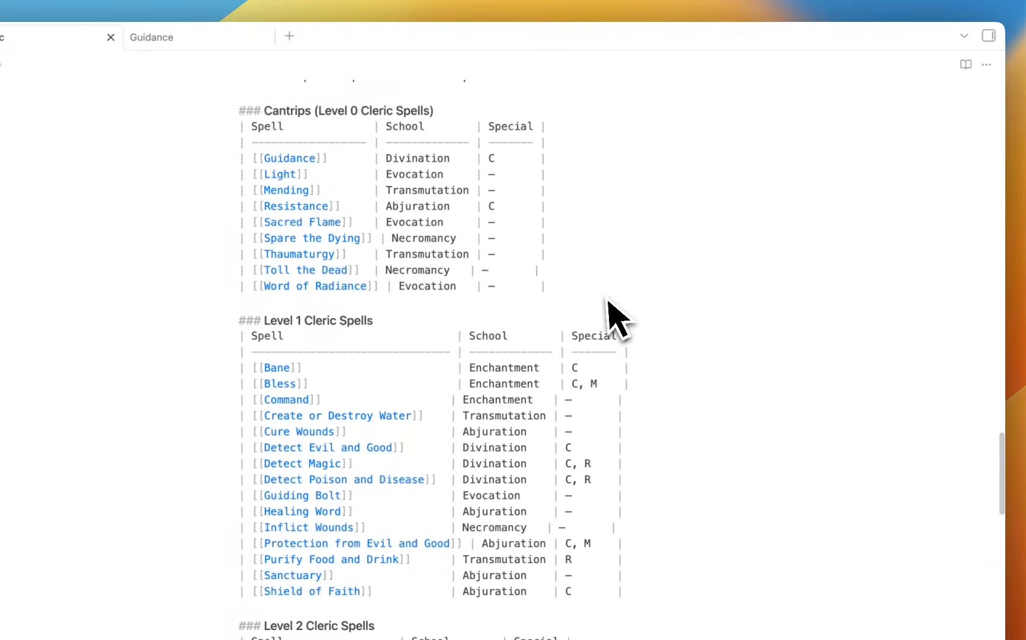
pyautogui.scroll(2, 604, 302)
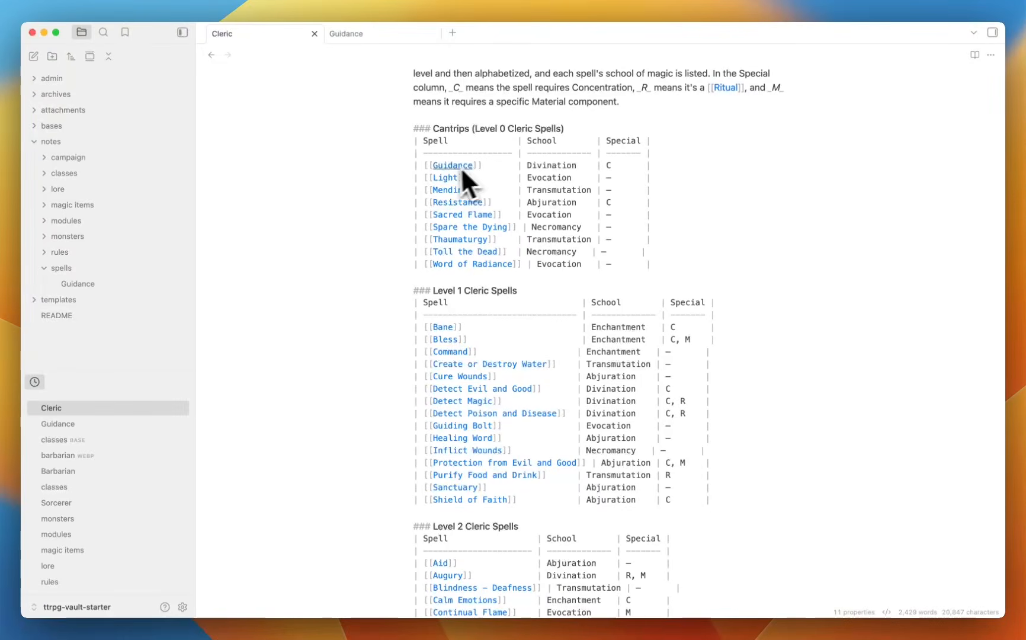
pyautogui.click(975, 55)
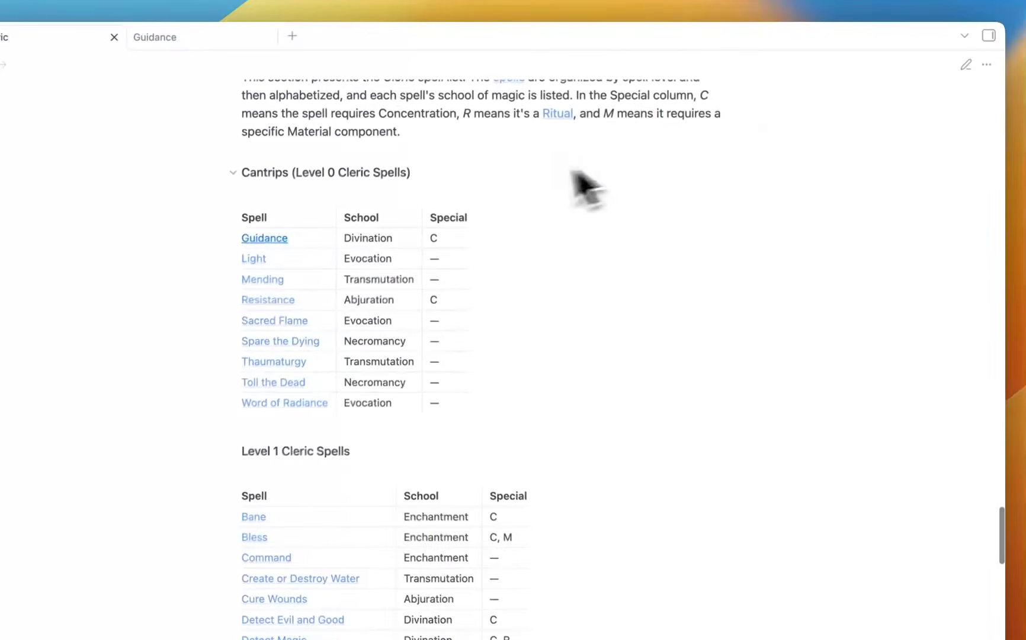
pyautogui.moveTo(300, 235)
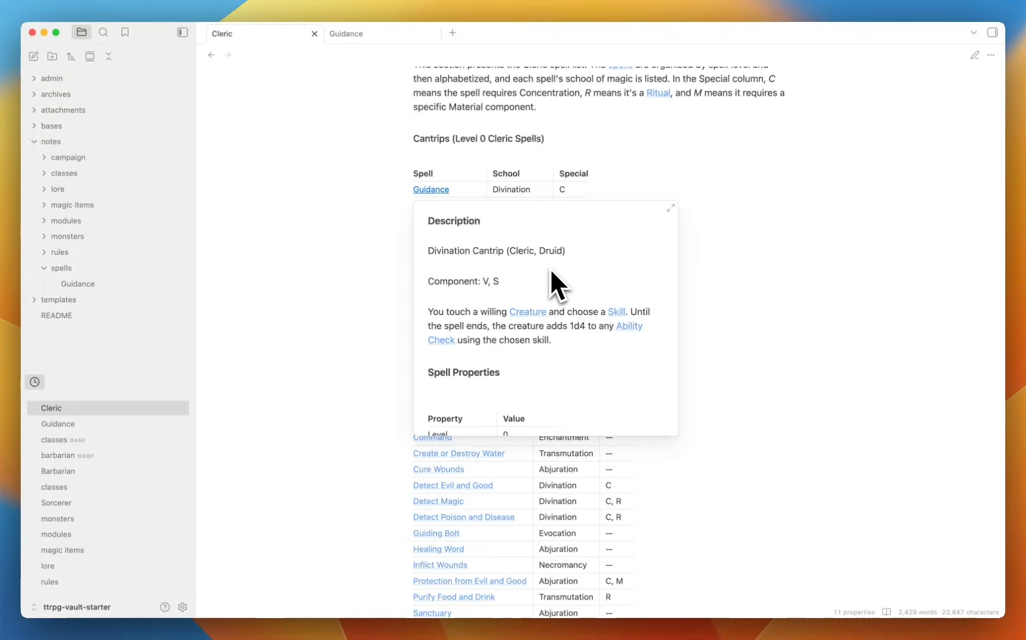
pyautogui.scroll(-10, 551, 272)
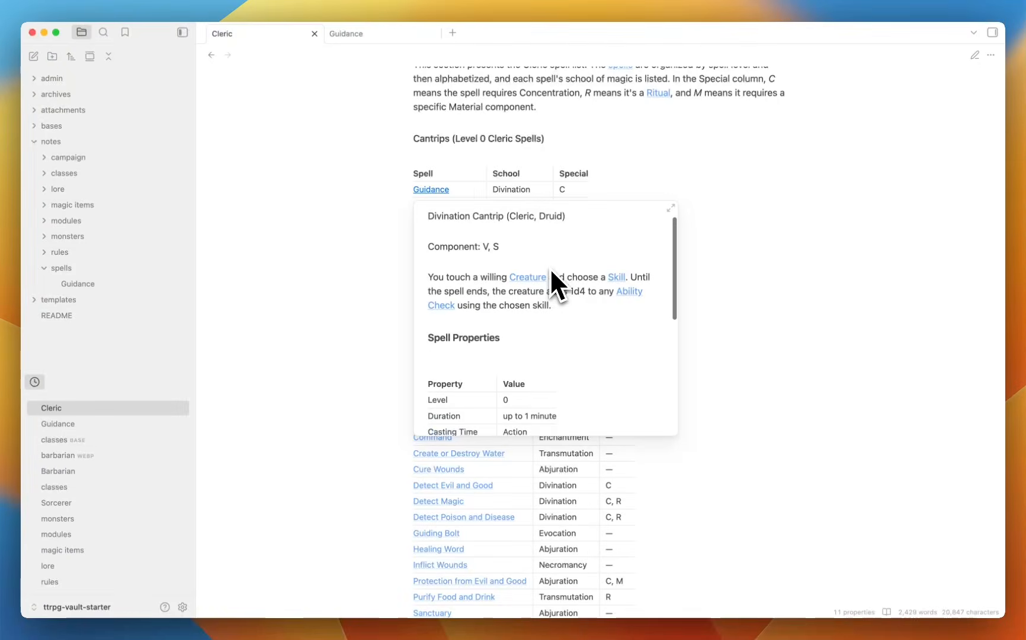
pyautogui.scroll(10, 551, 272)
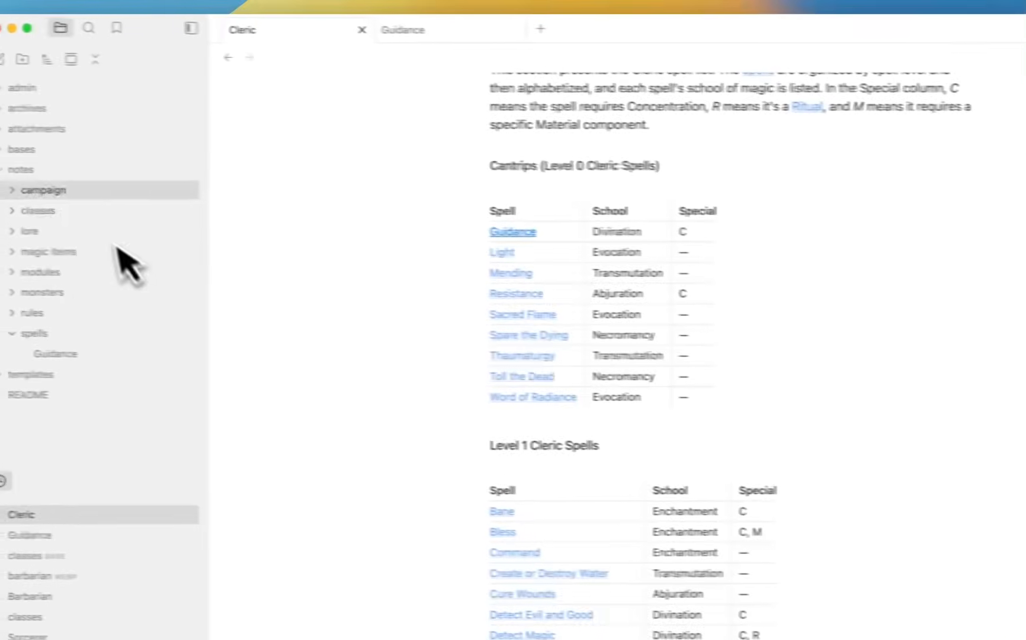
# Collapse the notes folder and bring the Chrome window to the front.
pyautogui.click(38, 177)
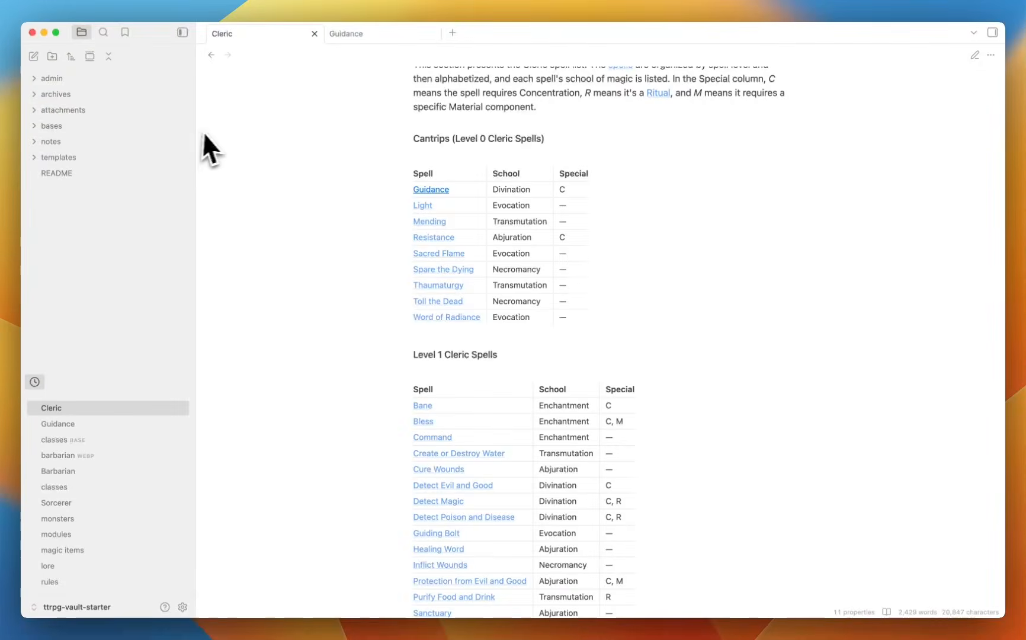
pyautogui.hotkey('ctrl', 'Up')
pyautogui.click(772, 161)
# Browse the owner's Repositories list on GitHub and open ttrpg-starter-obsidian-vault.
pyautogui.click(337, 39)
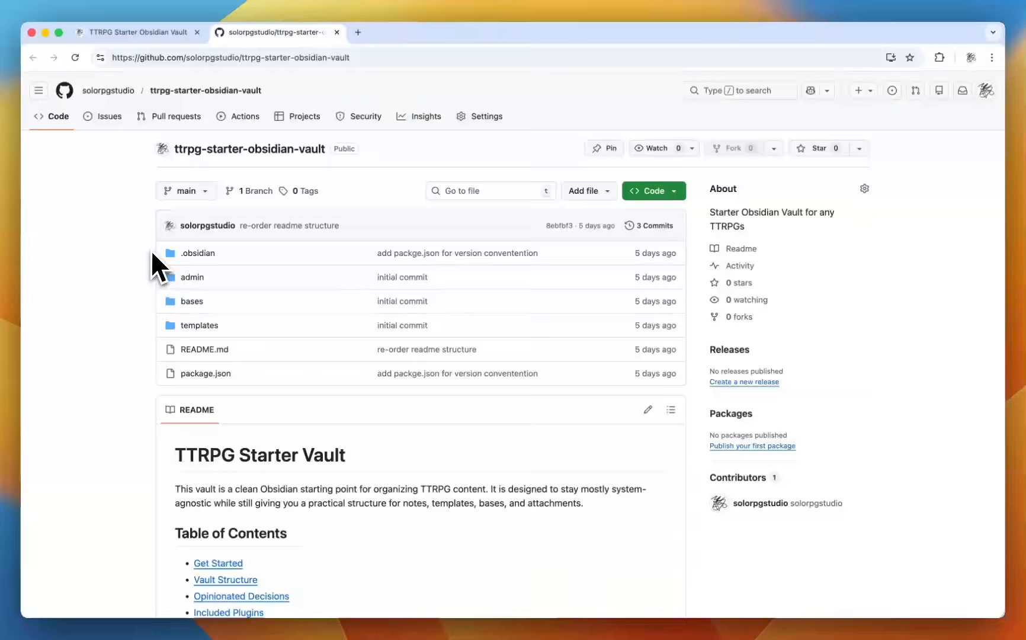
pyautogui.click(108, 90)
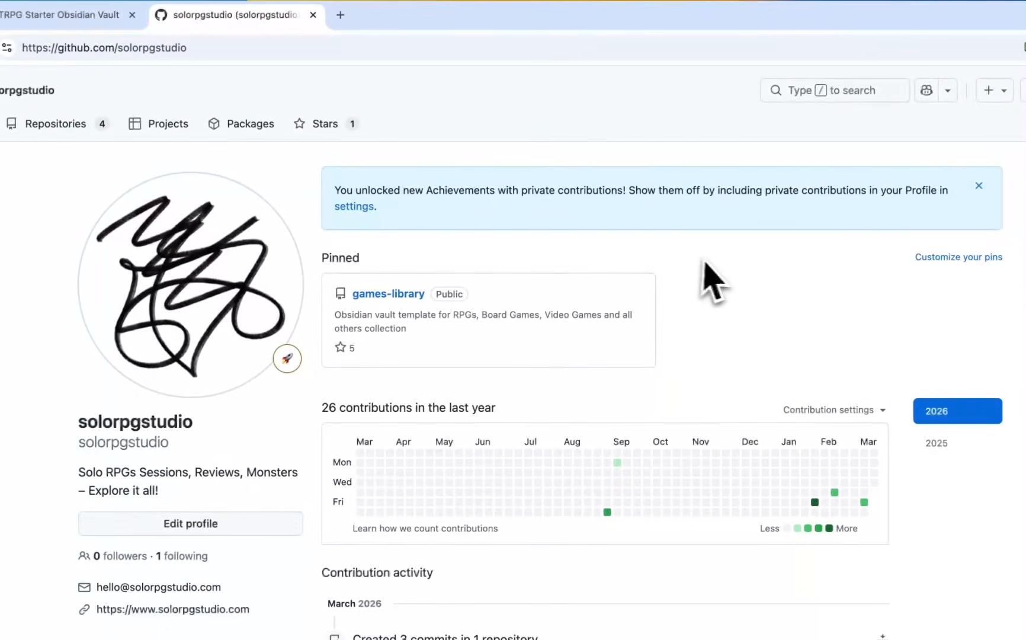
pyautogui.scroll(-3, 718, 275)
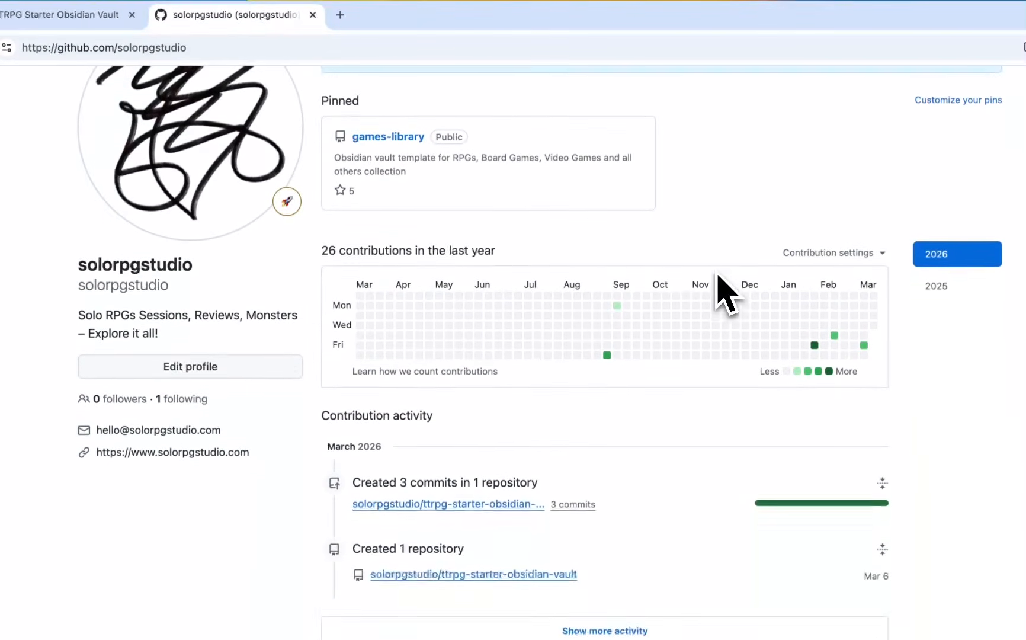
pyautogui.scroll(3, 718, 276)
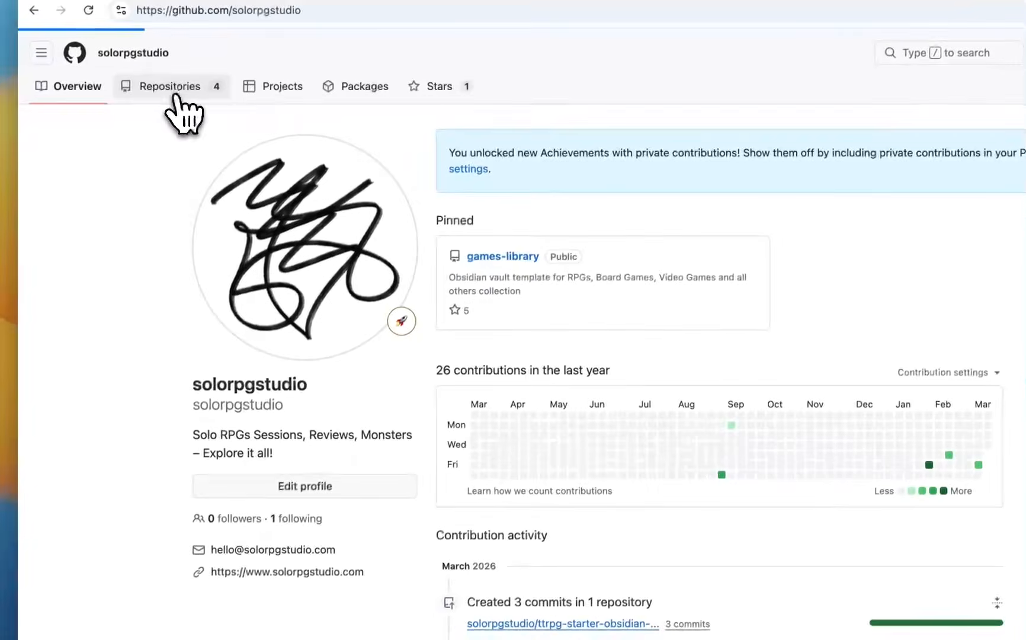
pyautogui.click(56, 125)
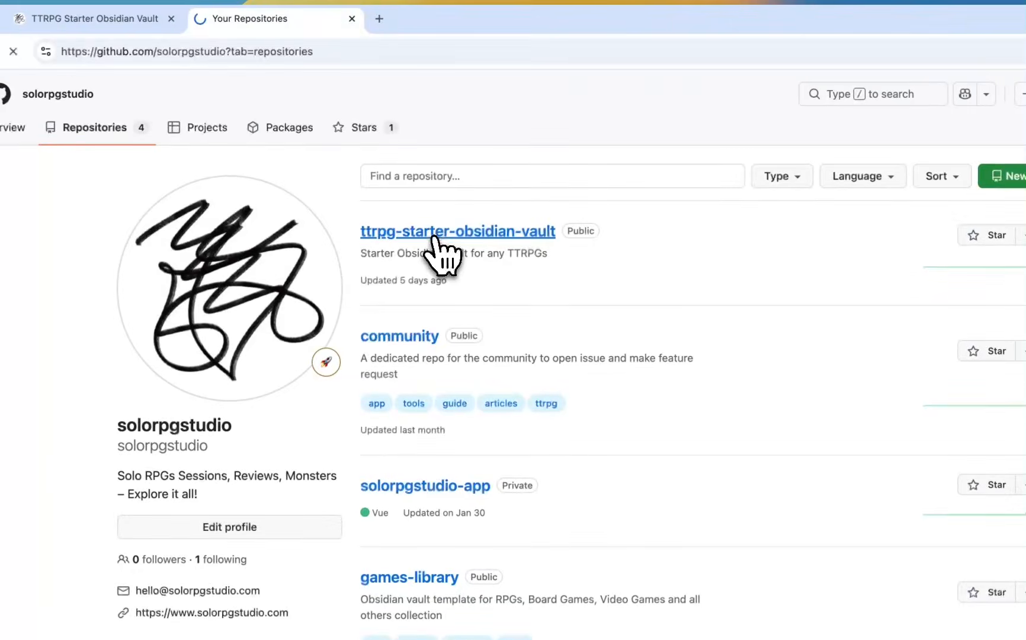
pyautogui.click(427, 225)
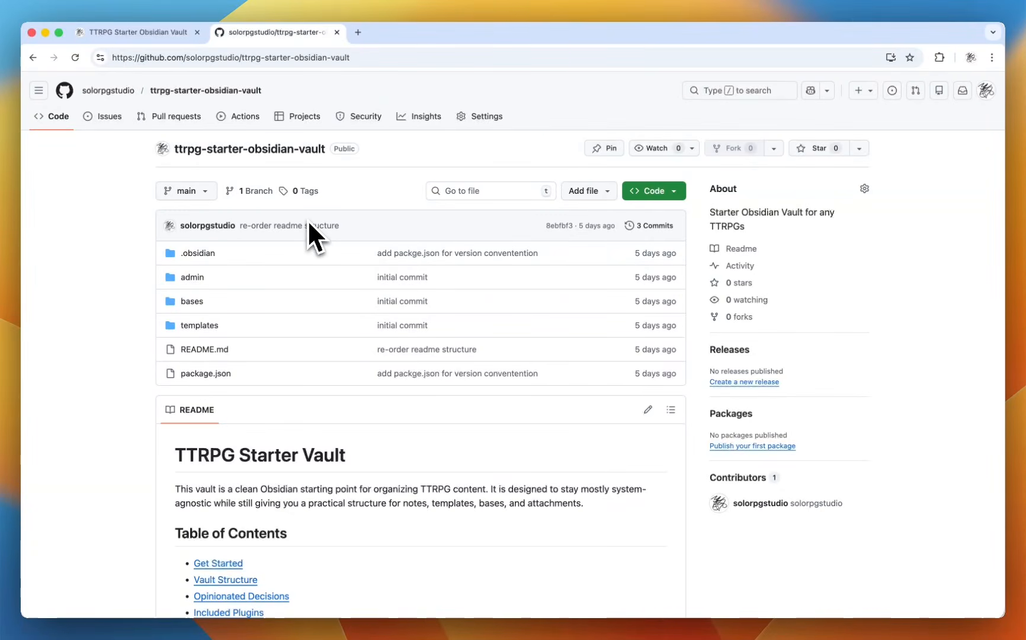
# Return to the Obsidian vault and open the classes base from the bases folder.
pyautogui.hotkey('ctrl', 'Up')
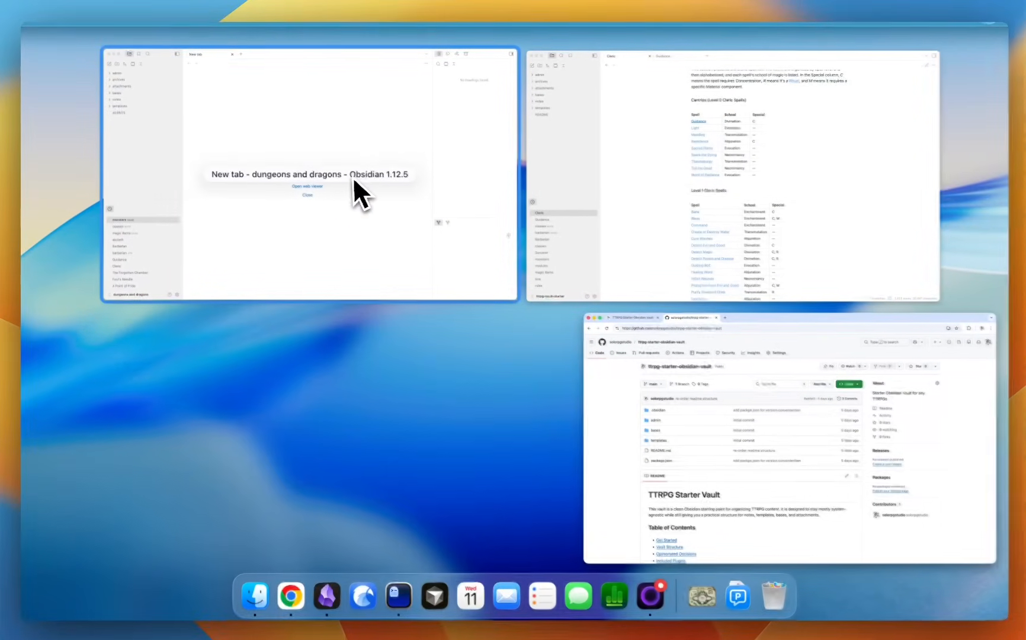
pyautogui.click(354, 181)
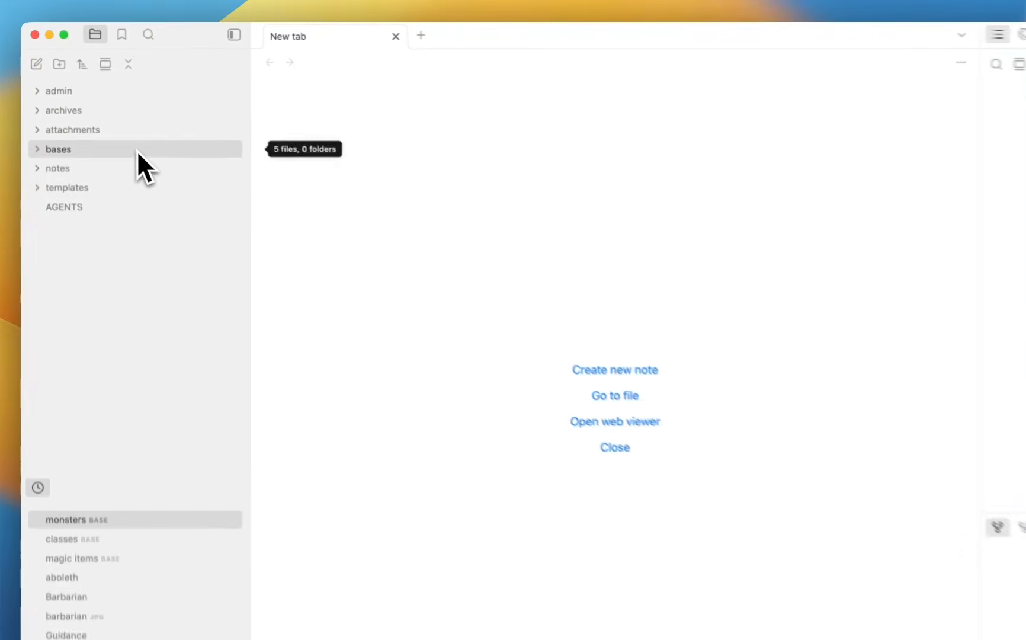
pyautogui.click(115, 125)
pyautogui.click(116, 142)
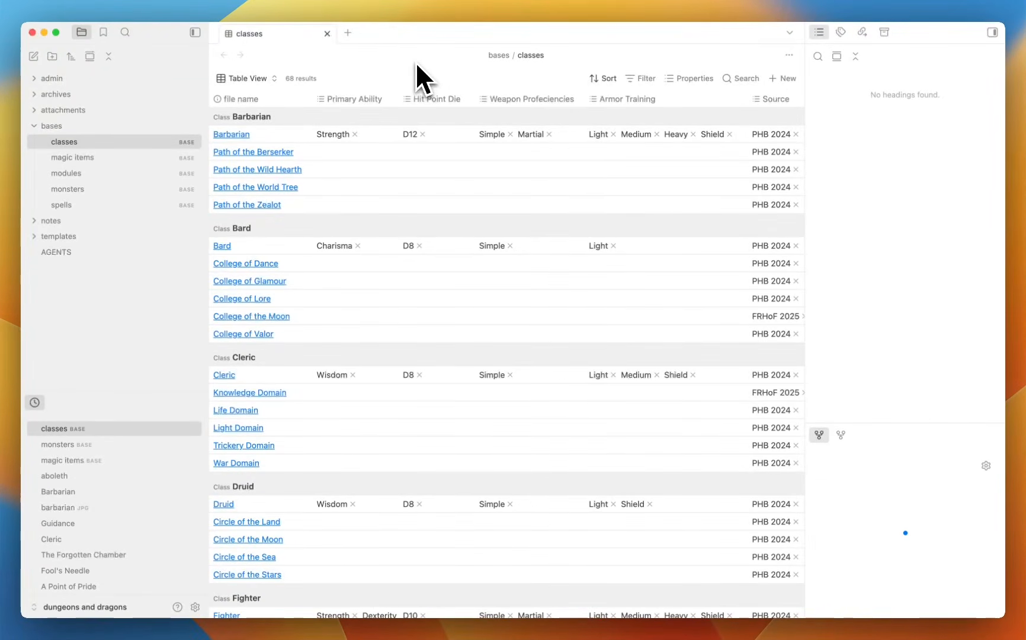
pyautogui.scroll(-20, 360, 197)
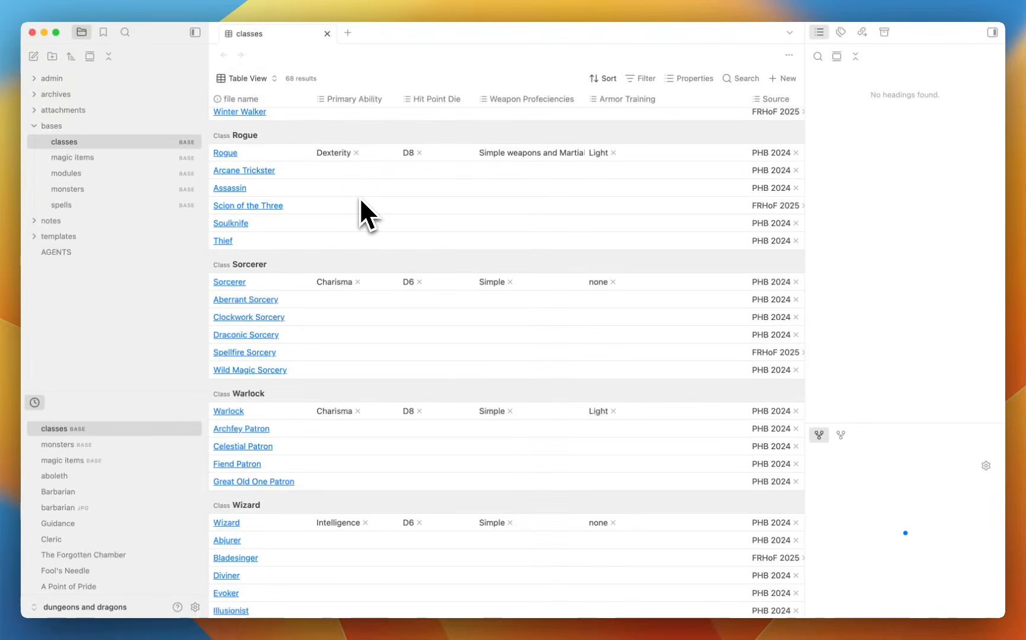
pyautogui.scroll(20, 360, 197)
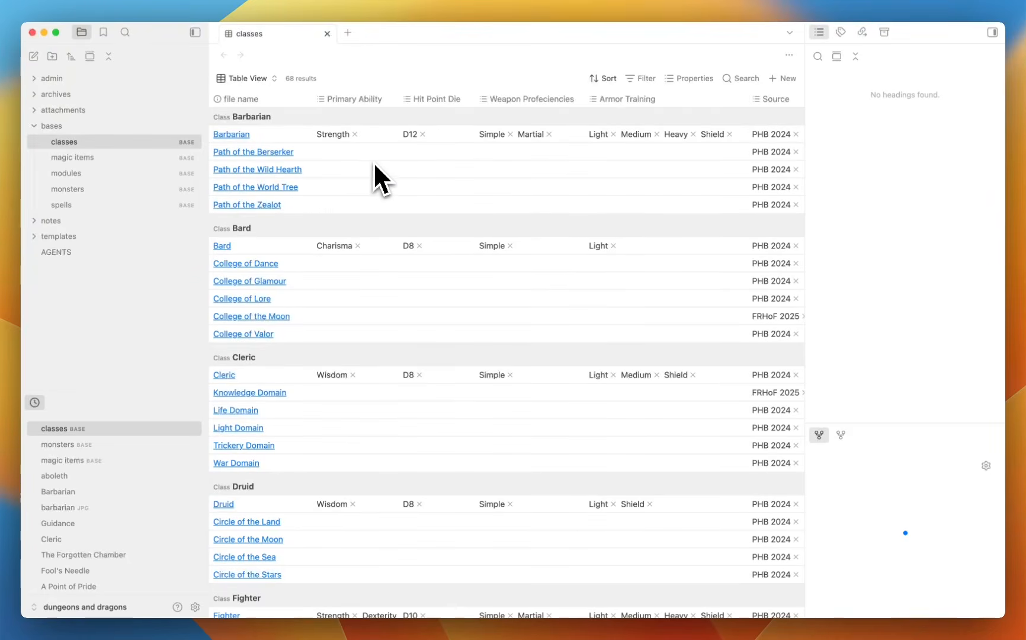
pyautogui.scroll(-10, 375, 165)
pyautogui.scroll(10, 375, 166)
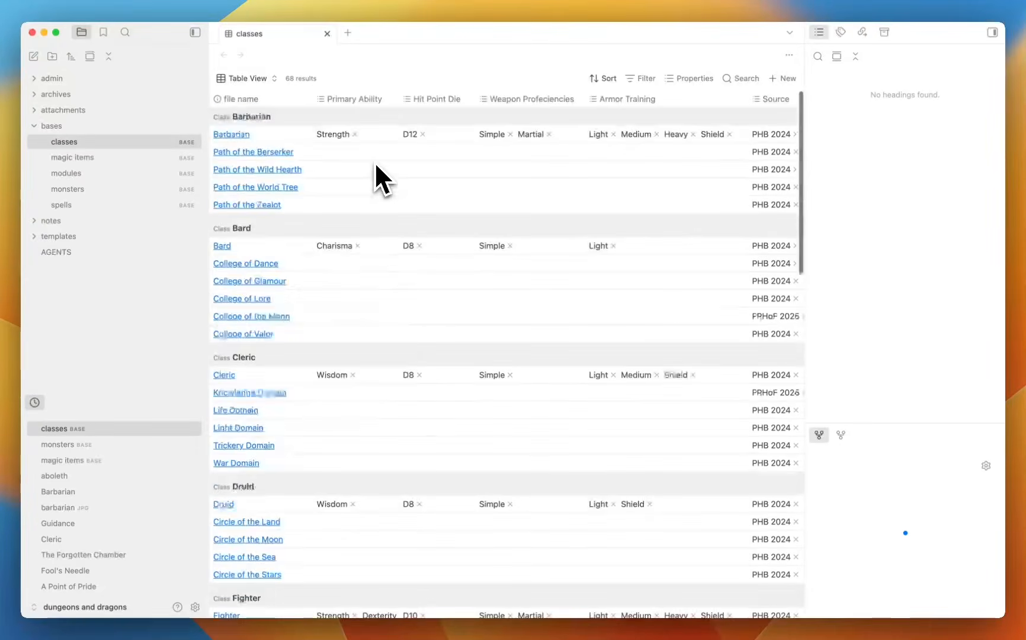
# Switch the classes base to Card View and browse the 68 class cards.
pyautogui.click(273, 80)
pyautogui.click(278, 137)
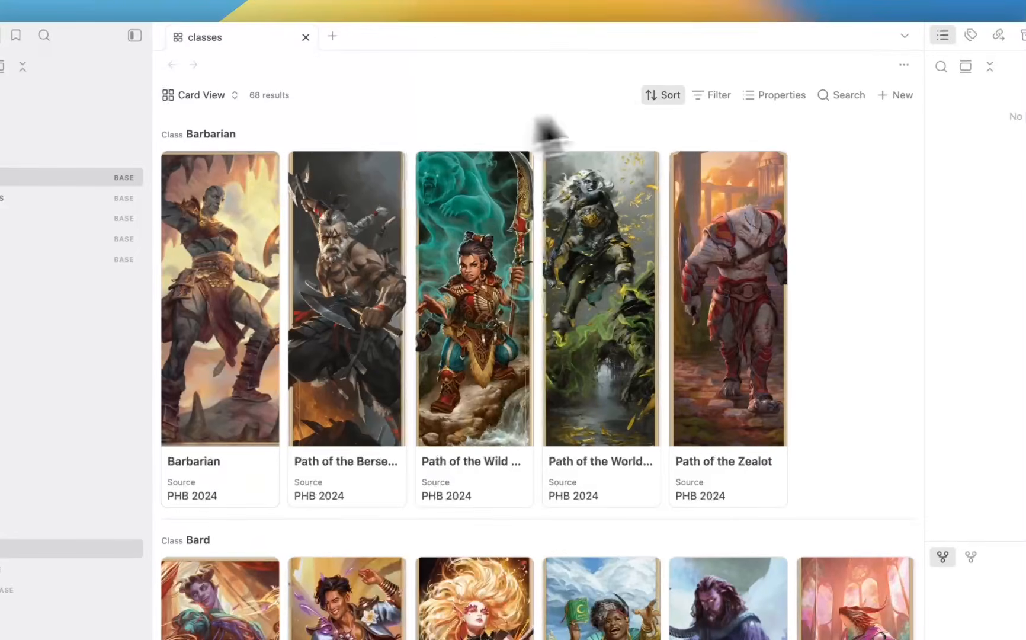
pyautogui.scroll(-3, 870, 279)
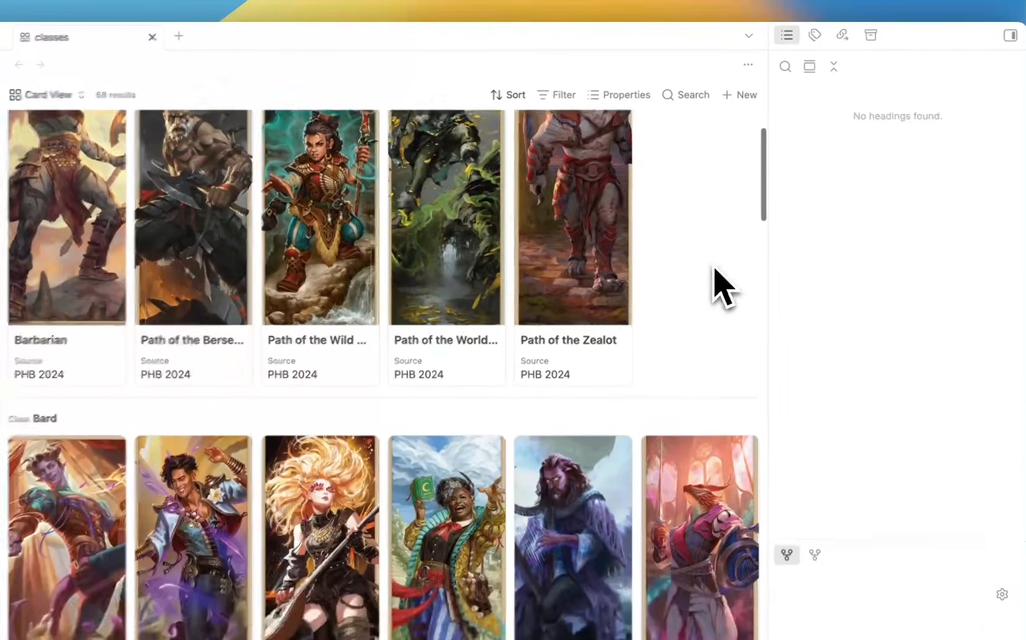
pyautogui.scroll(-9, 715, 268)
pyautogui.moveTo(617, 333)
pyautogui.scroll(-2, 616, 374)
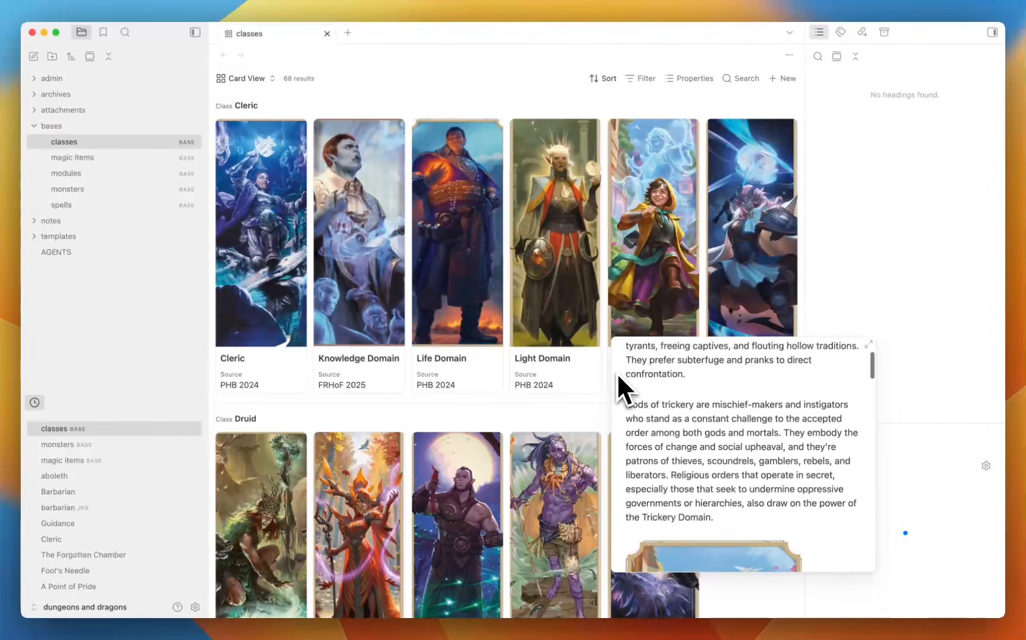
pyautogui.scroll(-3, 533, 421)
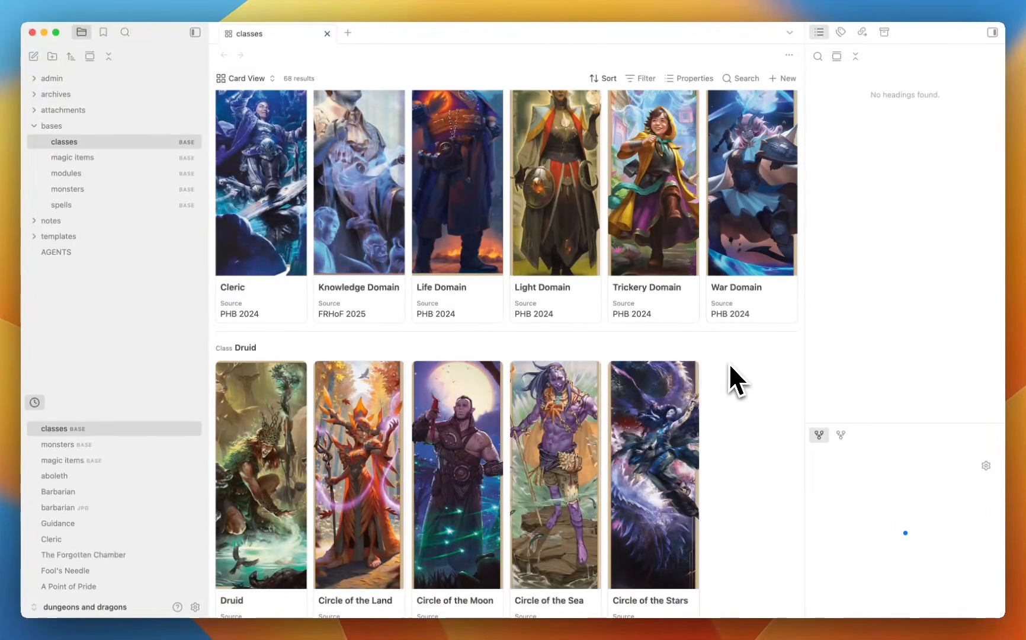
pyautogui.scroll(3, 436, 326)
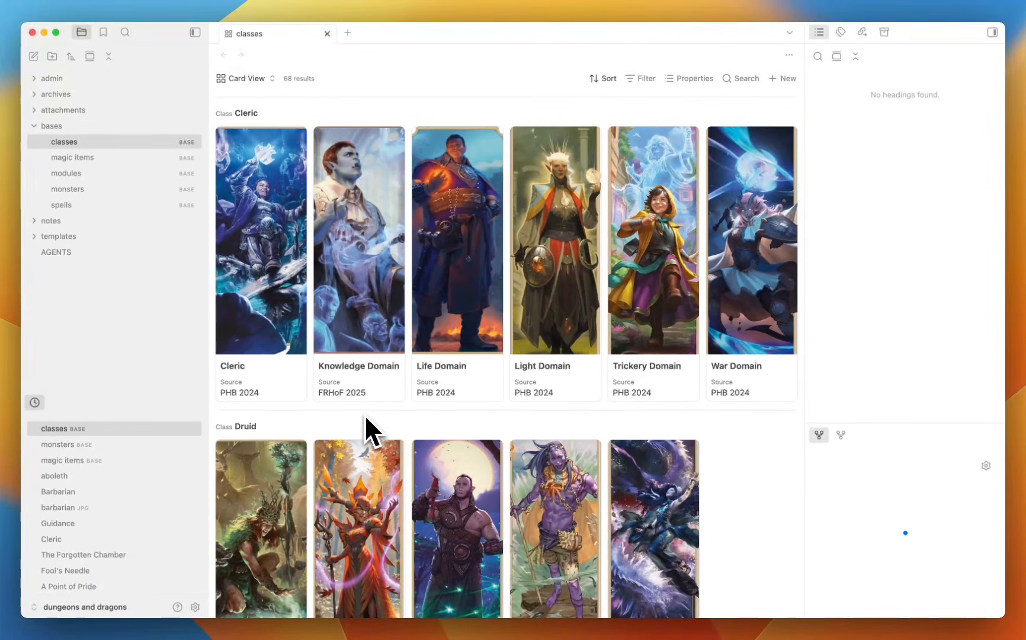
pyautogui.moveTo(366, 294)
pyautogui.scroll(-15, 428, 362)
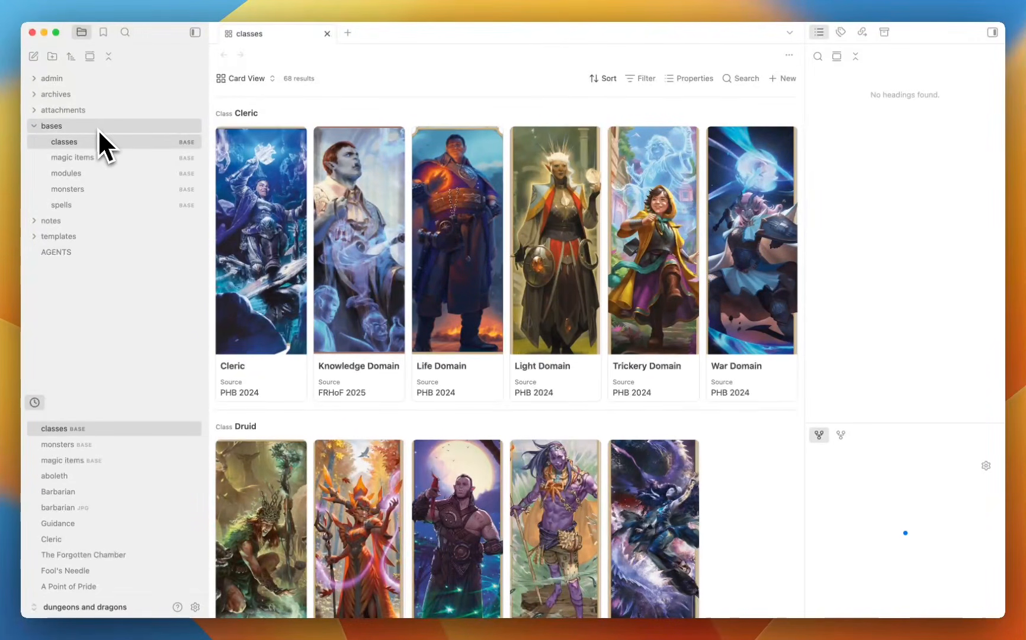
# Open the magic items base, preview Bag of Devouring, then open the monsters base.
pyautogui.click(109, 158)
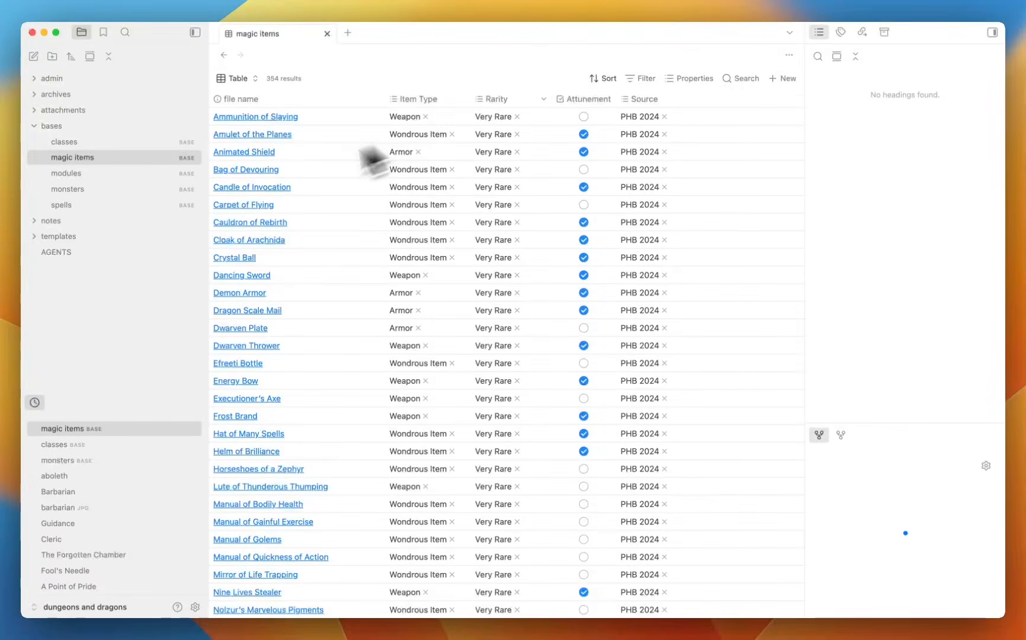
pyautogui.moveTo(253, 173)
pyautogui.scroll(-10, 328, 254)
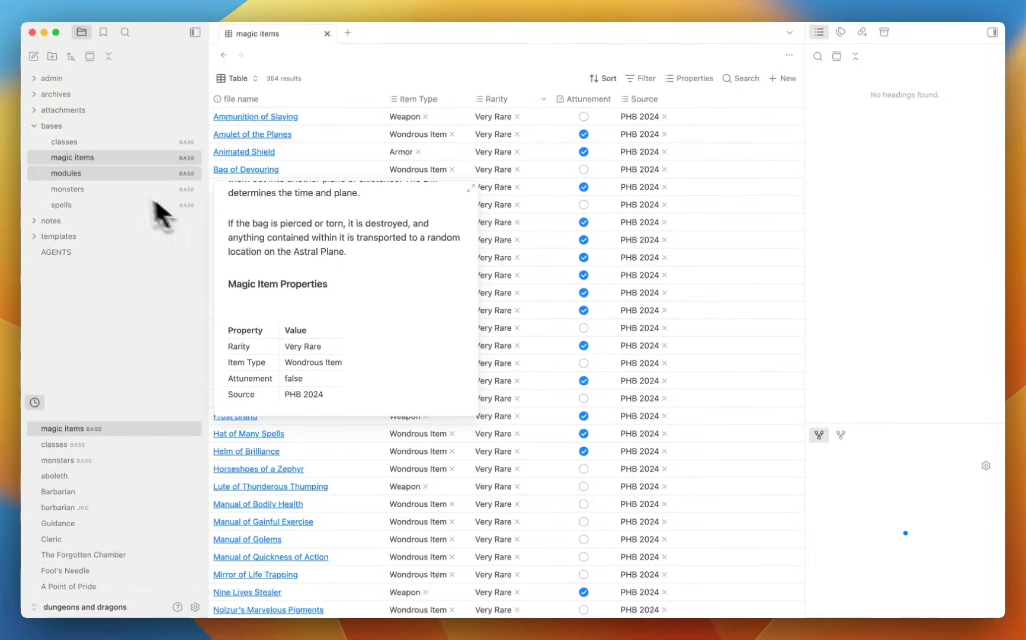
pyautogui.click(124, 197)
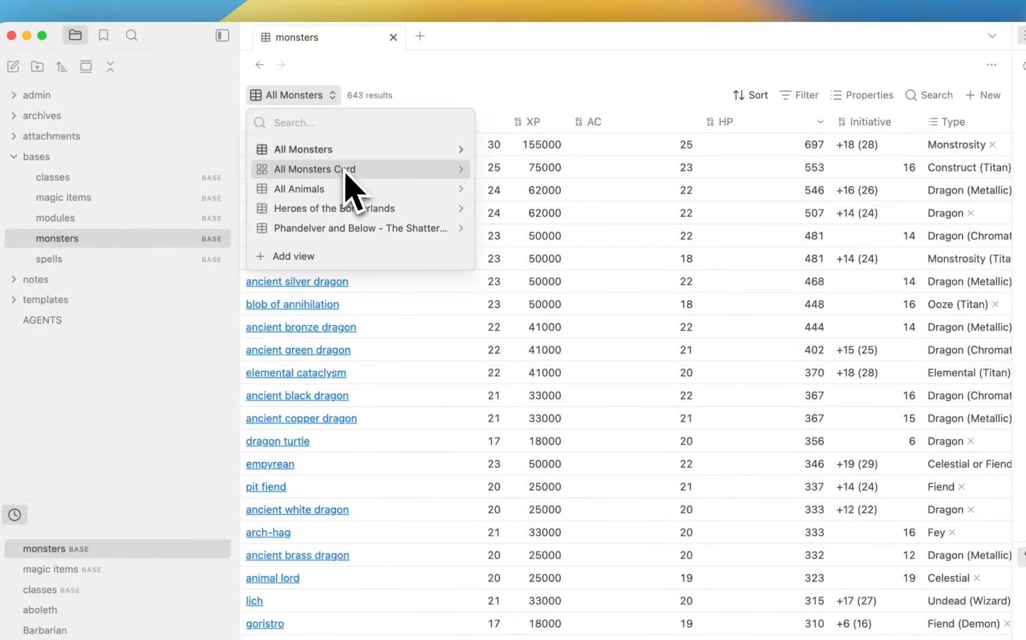
# Show the 643 monsters as artwork cards in the All Monsters Card view.
pyautogui.click(382, 176)
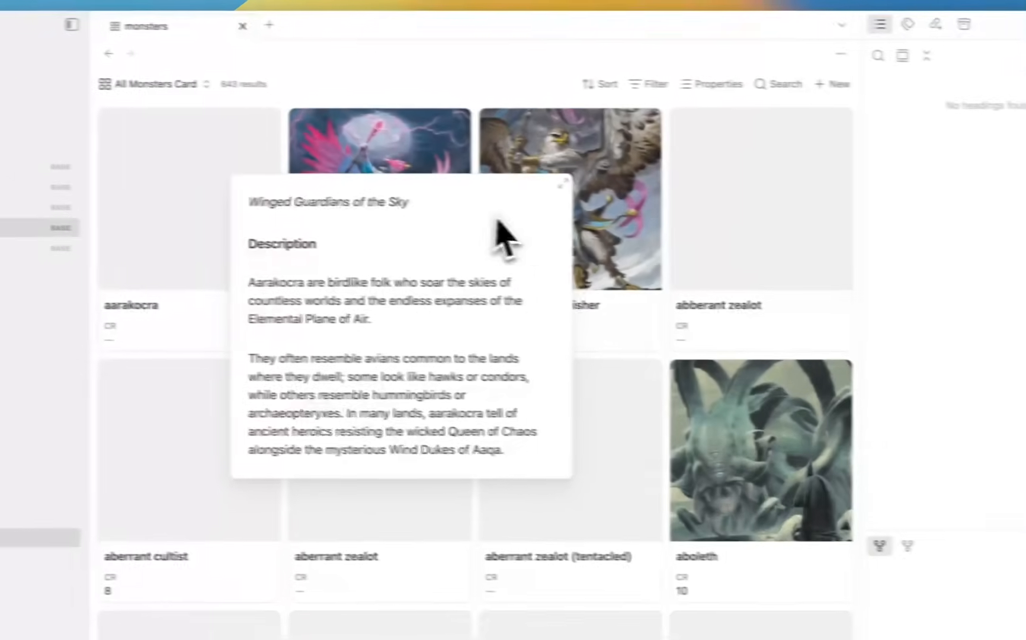
pyautogui.moveTo(856, 287)
pyautogui.scroll(-10, 538, 246)
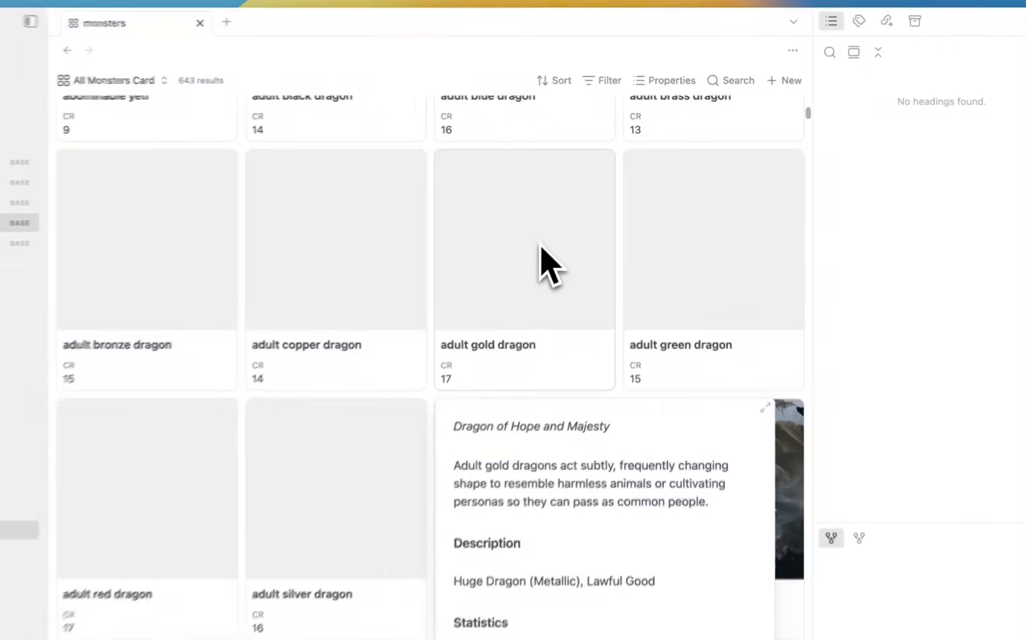
pyautogui.moveTo(428, 224)
pyautogui.scroll(-14, 434, 218)
pyautogui.moveTo(749, 470)
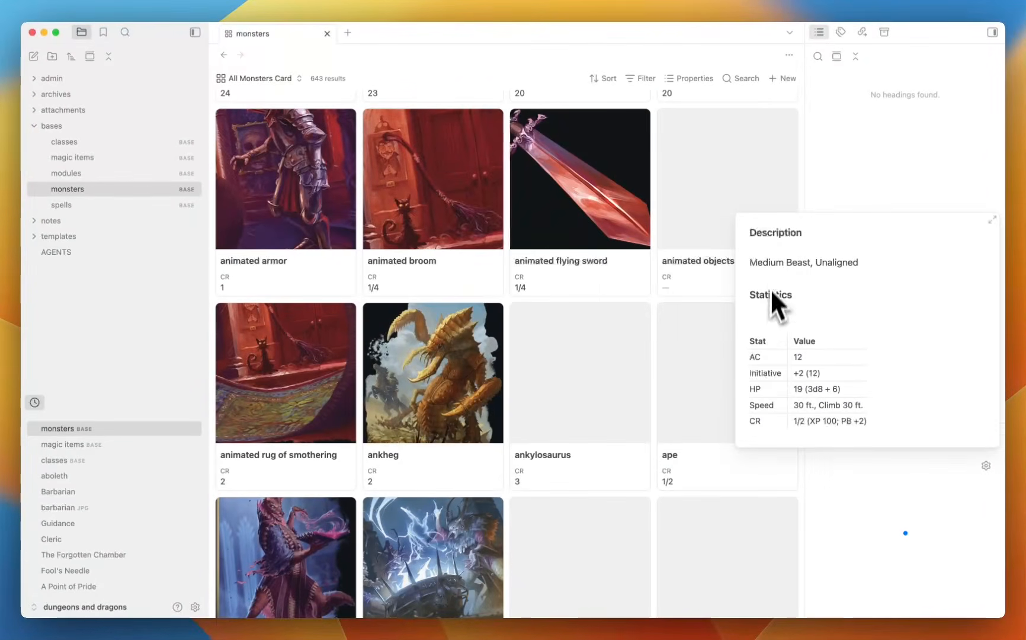
pyautogui.scroll(-12, 655, 298)
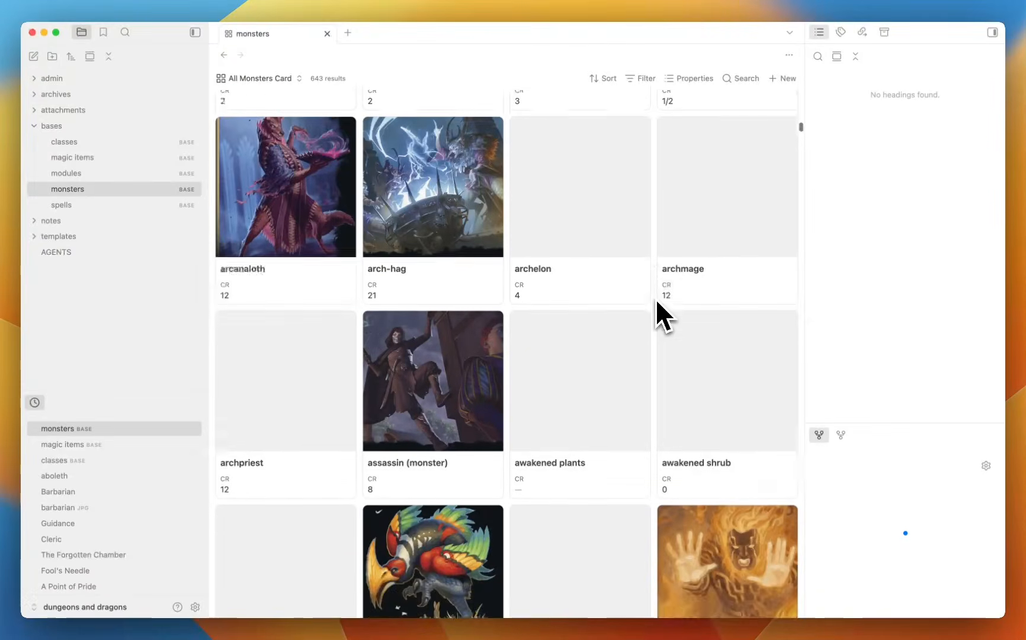
pyautogui.scroll(20, 656, 298)
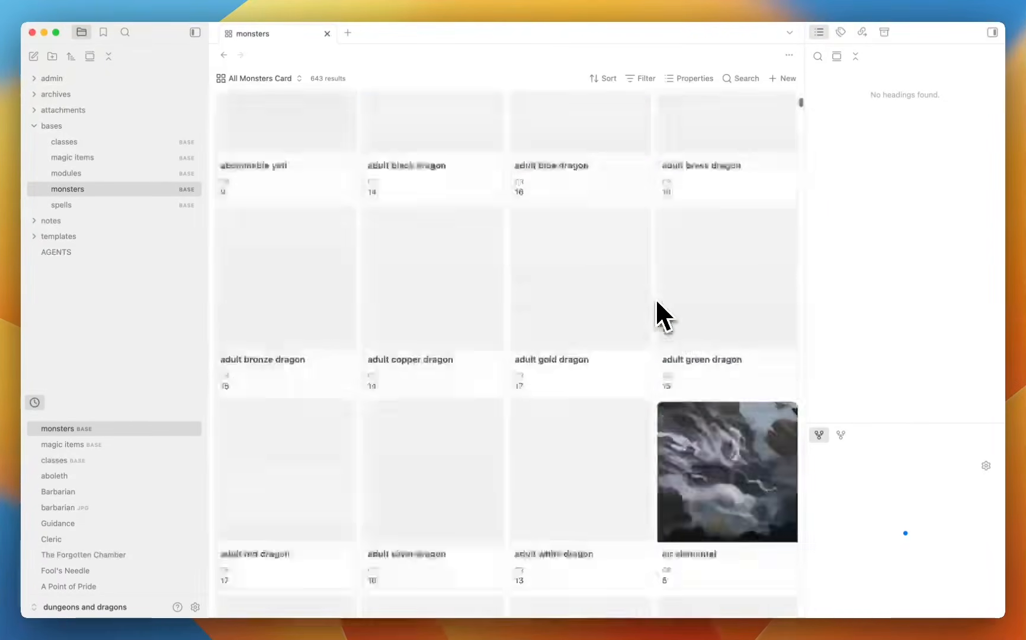
pyautogui.click(260, 79)
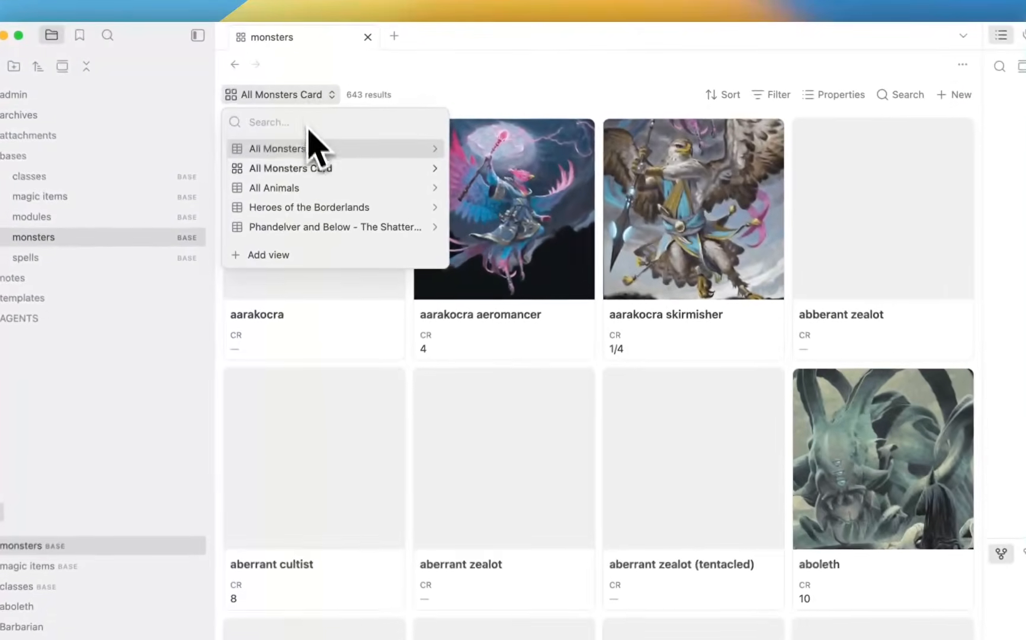
# Return to the All Monsters table and sort by CR, lowest first, without HP ordering.
pyautogui.click(273, 122)
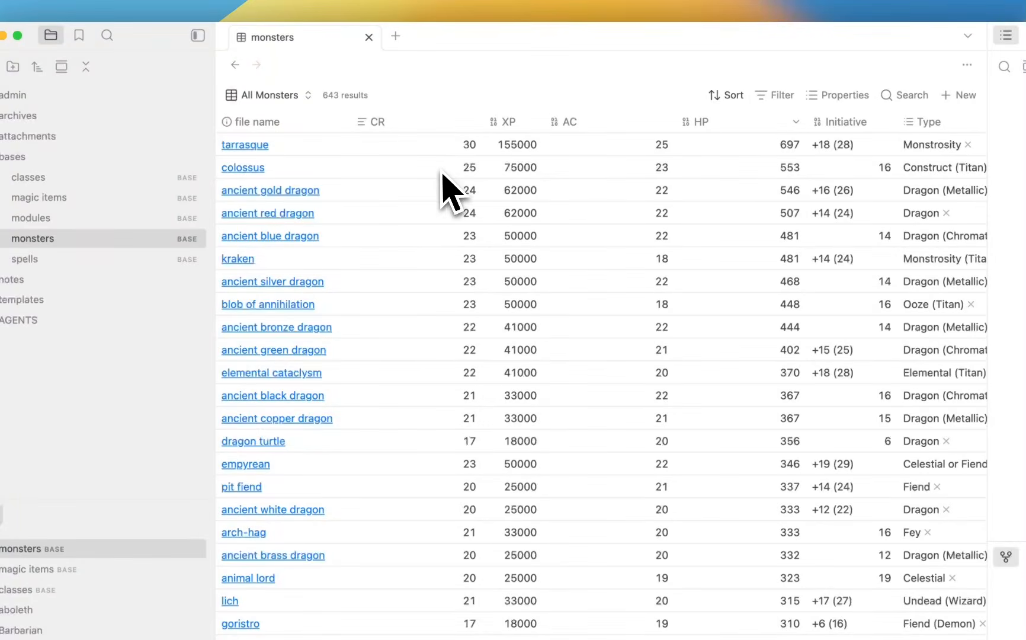
pyautogui.click(393, 123)
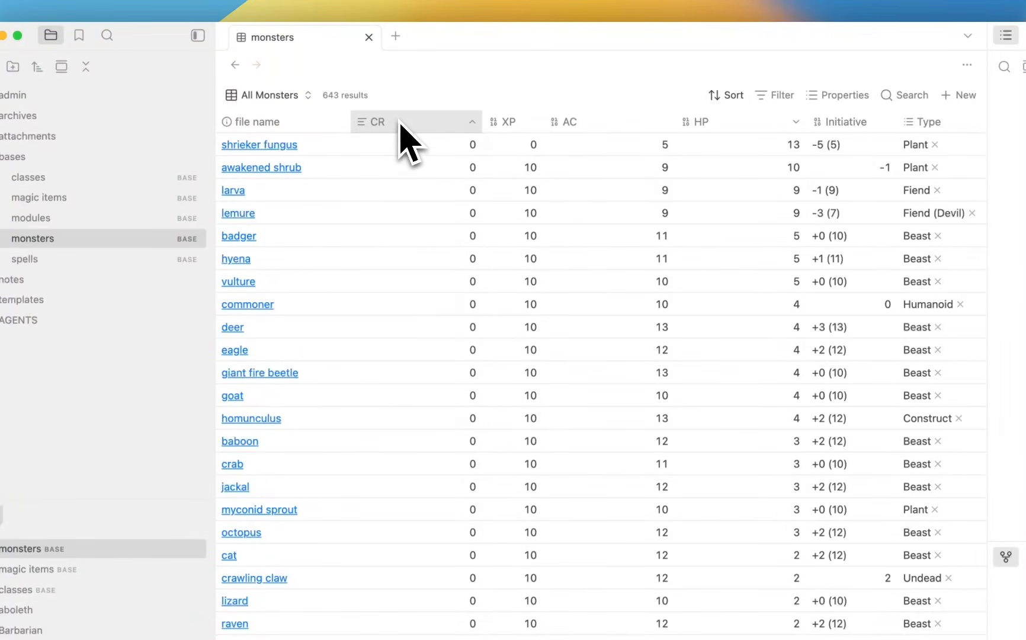
pyautogui.scroll(-15, 408, 259)
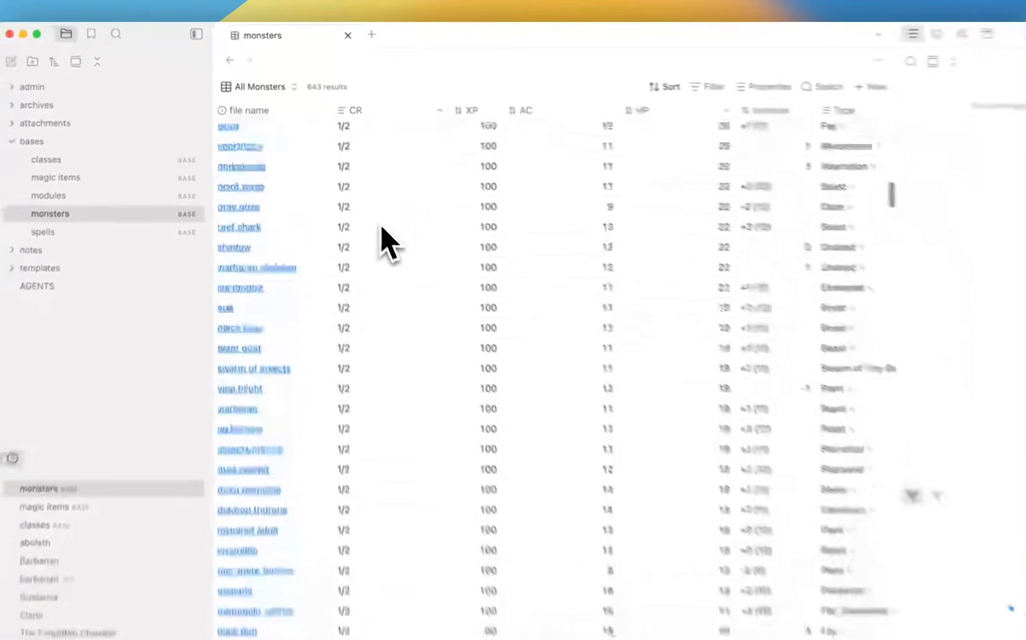
pyautogui.scroll(-20, 381, 227)
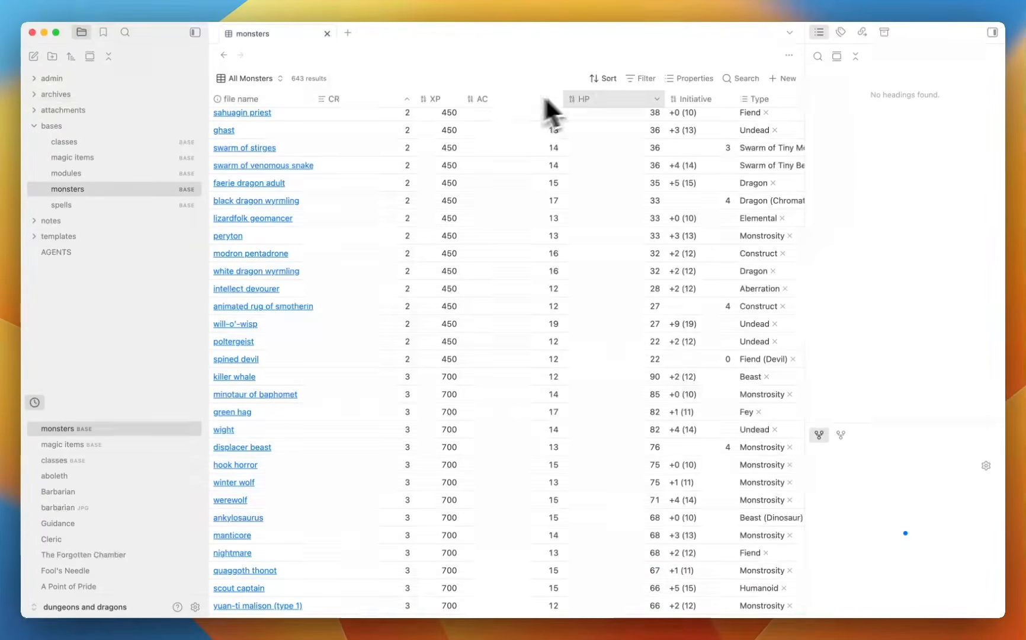
pyautogui.click(606, 99)
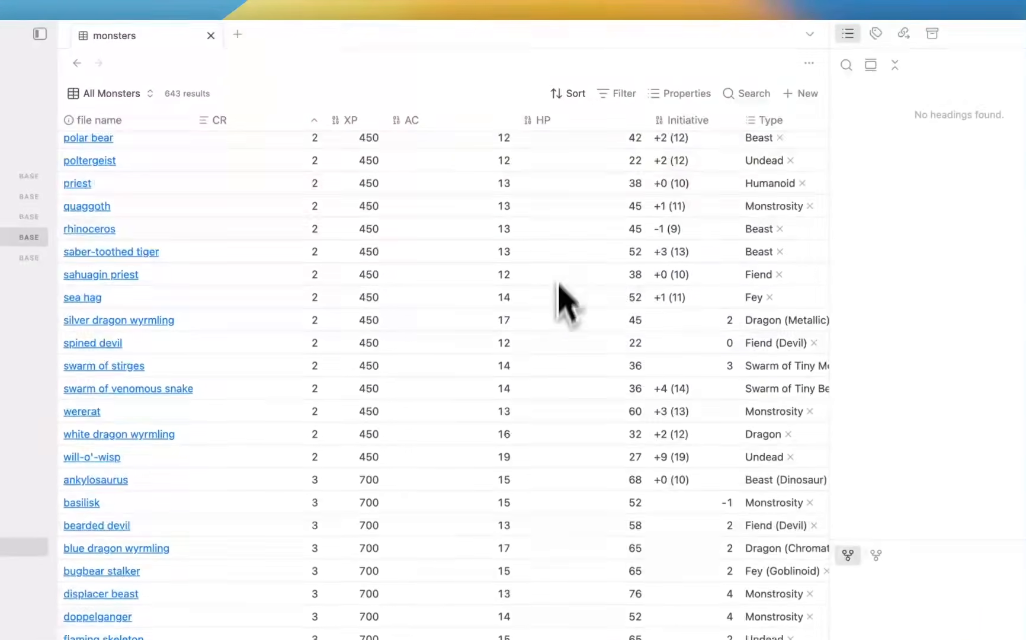
pyautogui.scroll(20, 559, 285)
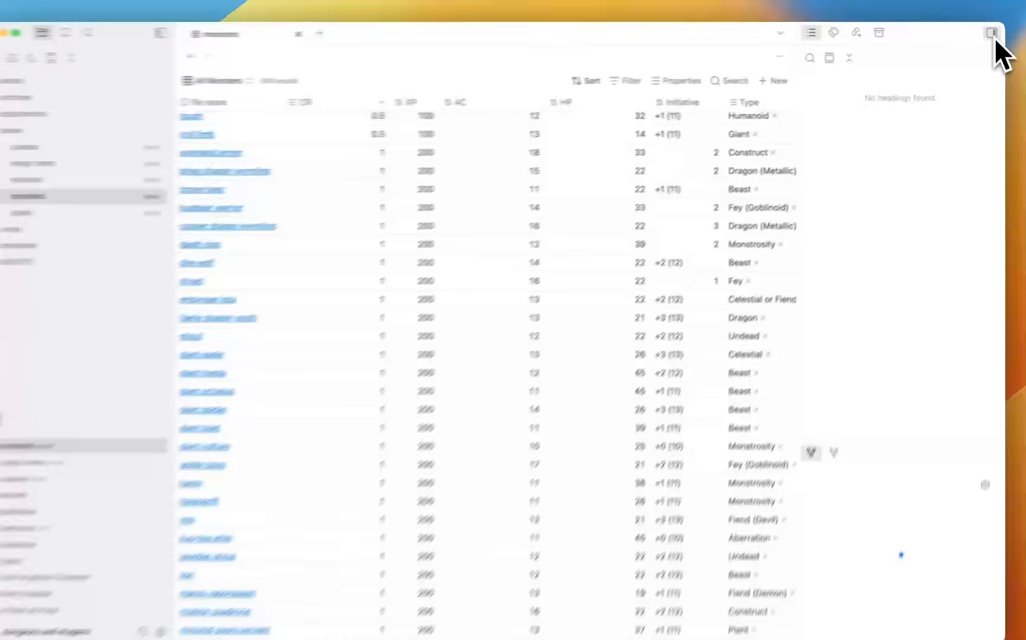
# Hide the headings outline, open the spells base, and collapse the bases folder.
pyautogui.click(993, 35)
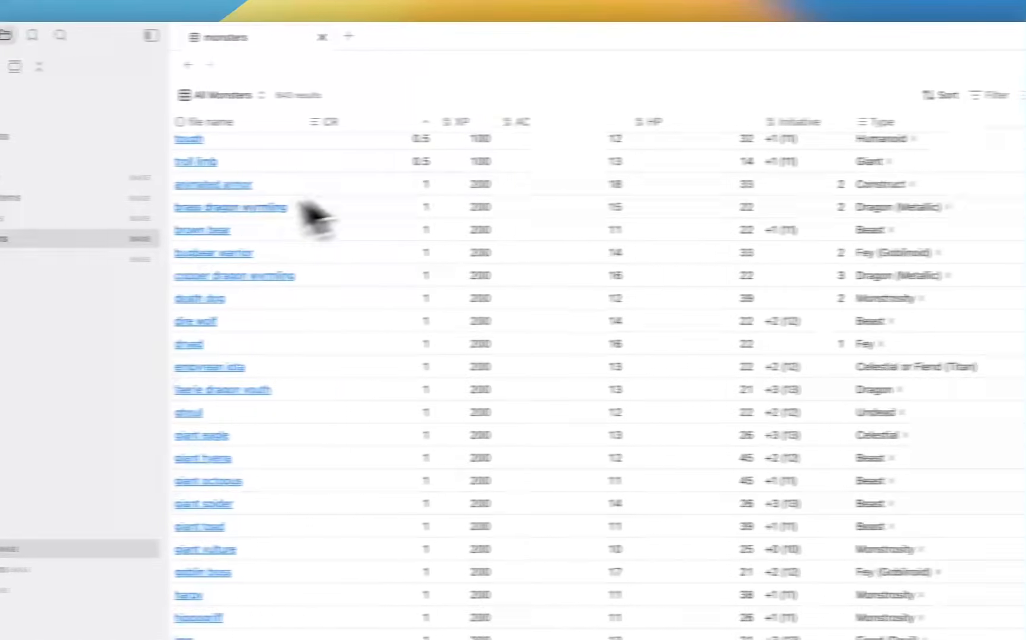
pyautogui.click(170, 256)
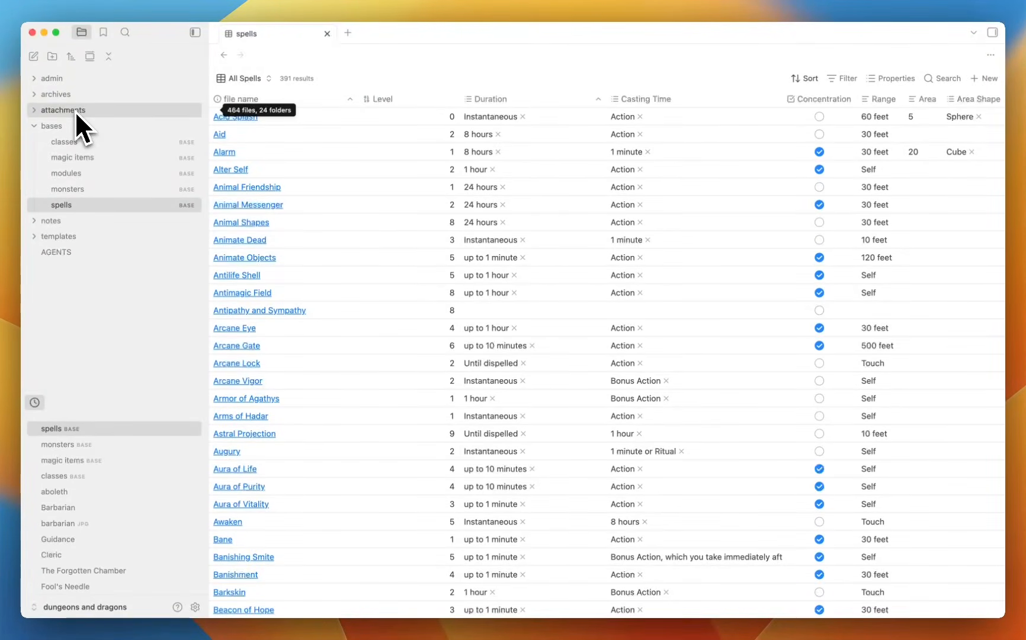
pyautogui.click(77, 125)
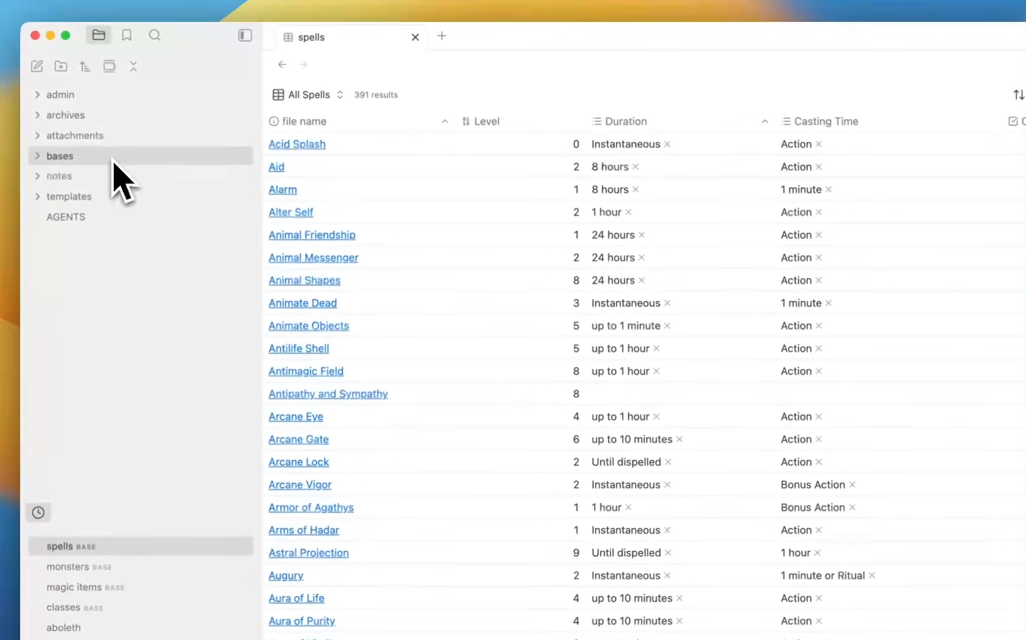